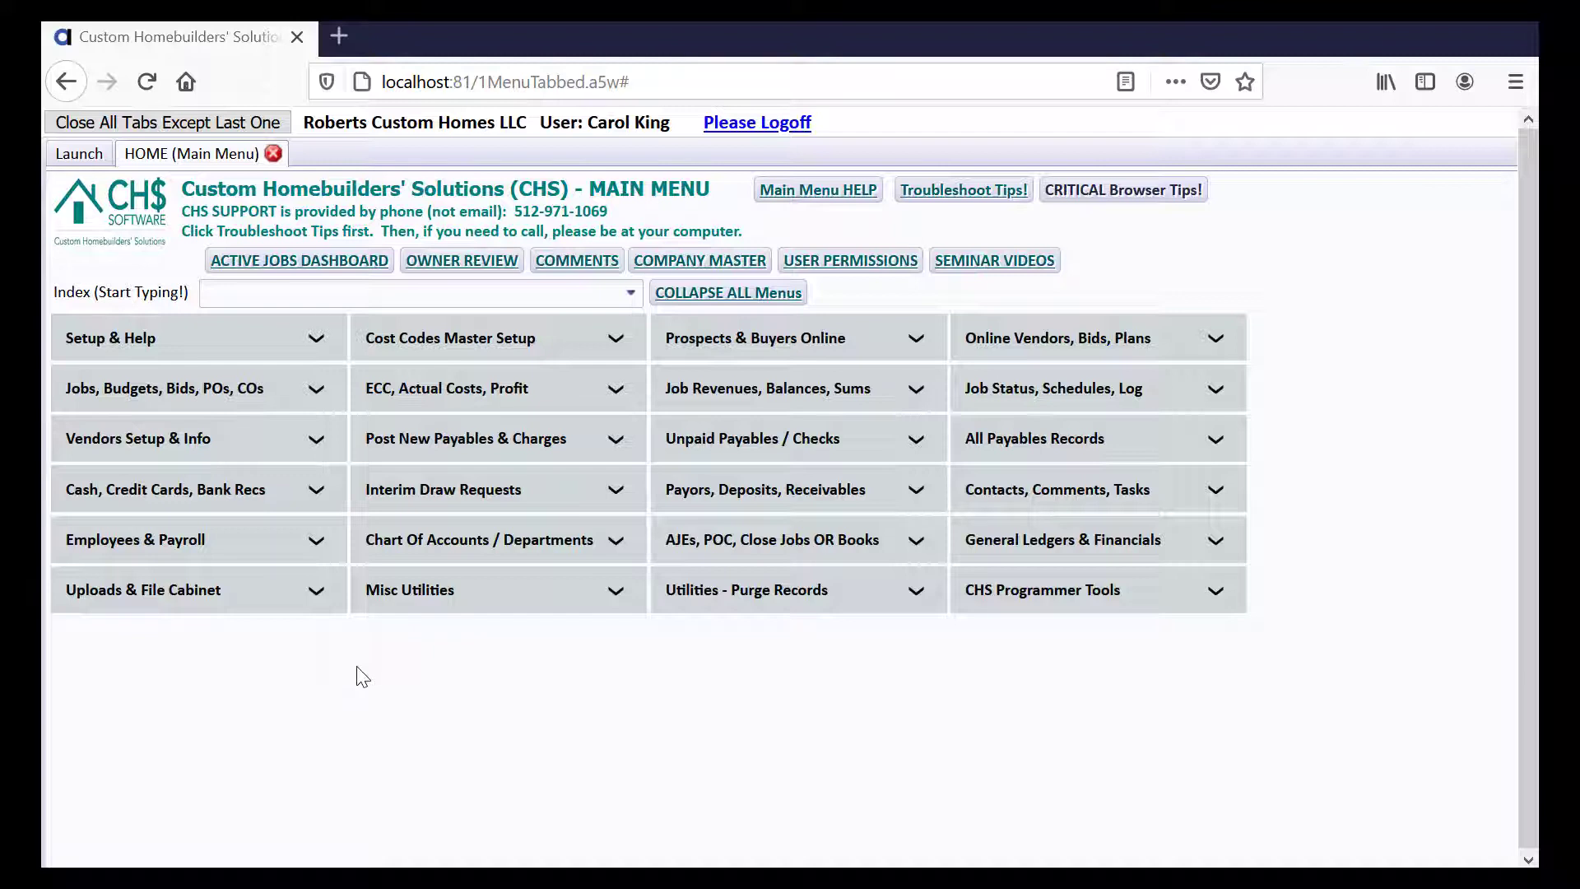
- Open vendor PROBUILD's setup from the vendors starting with P, review its payment discount terms and days due, and close the record
click(239, 449)
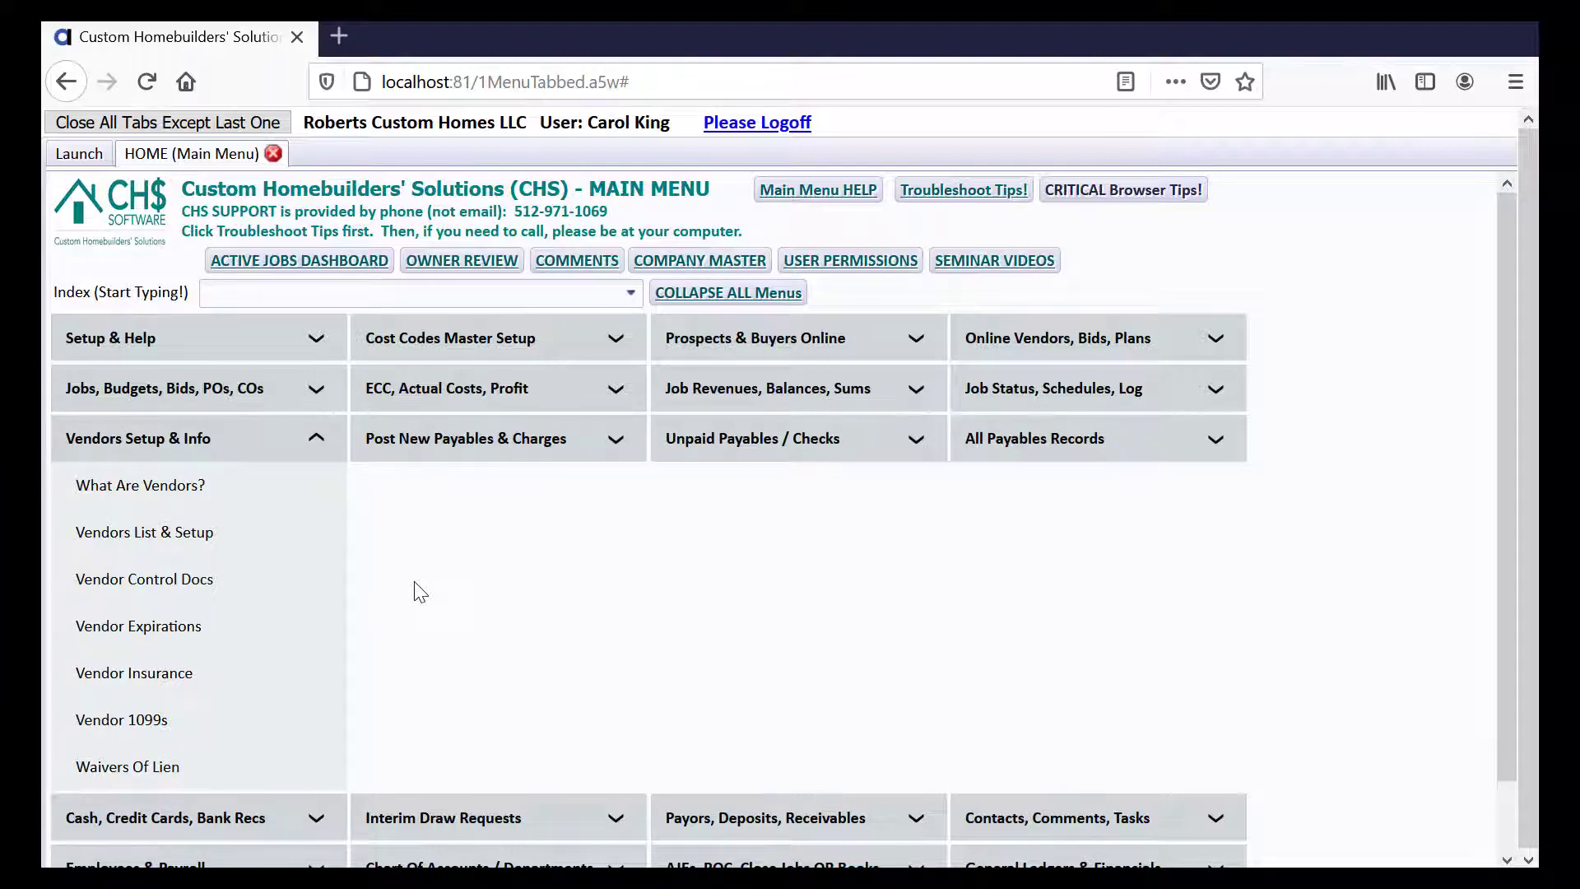
click(189, 537)
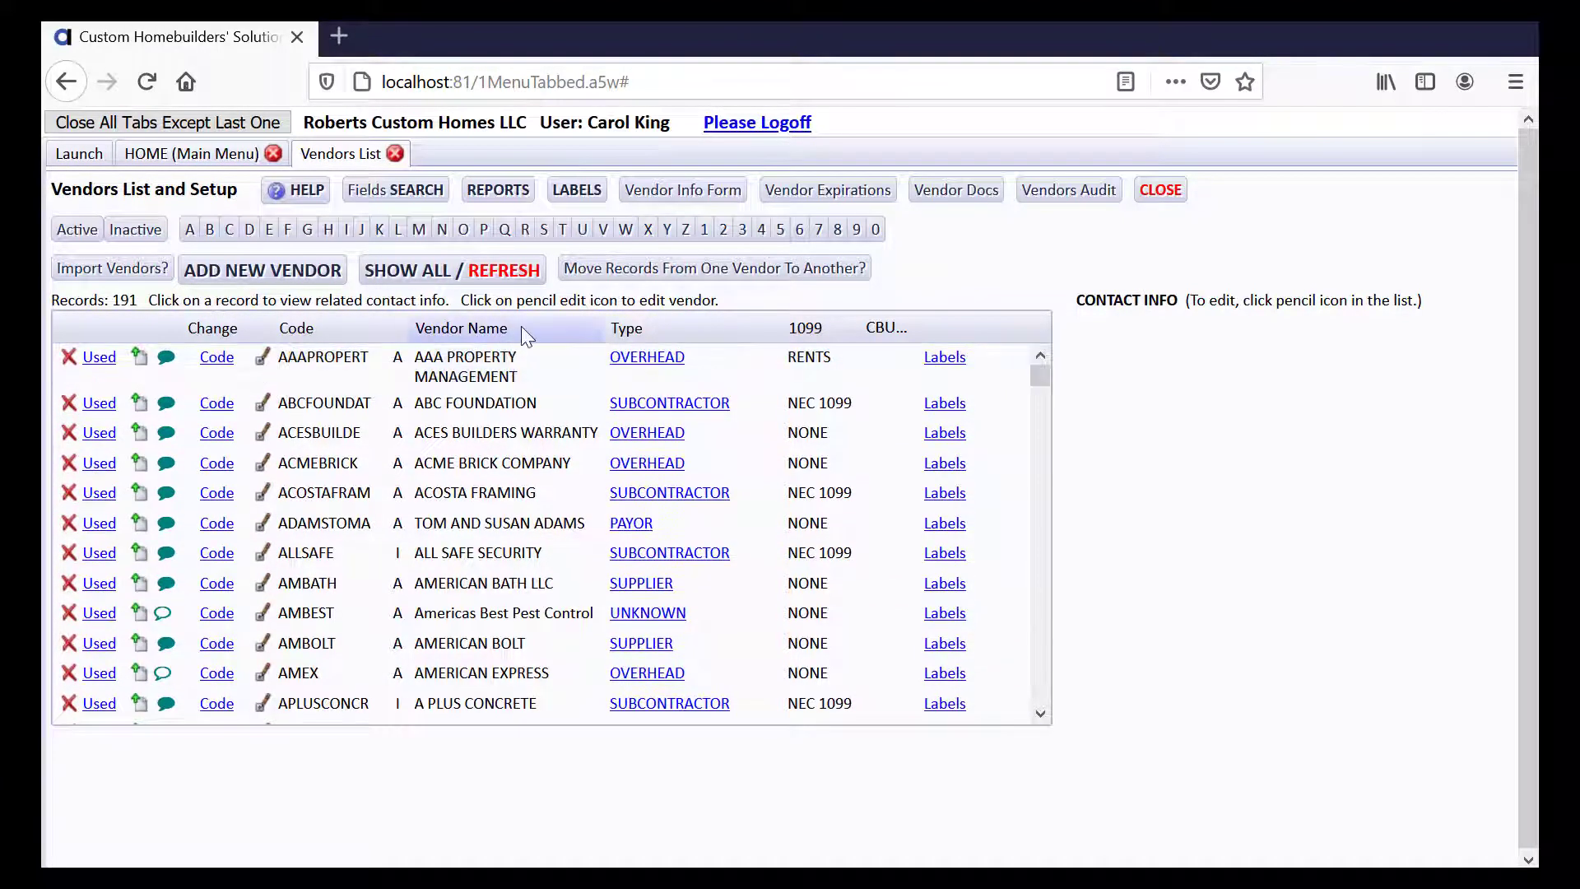
click(486, 230)
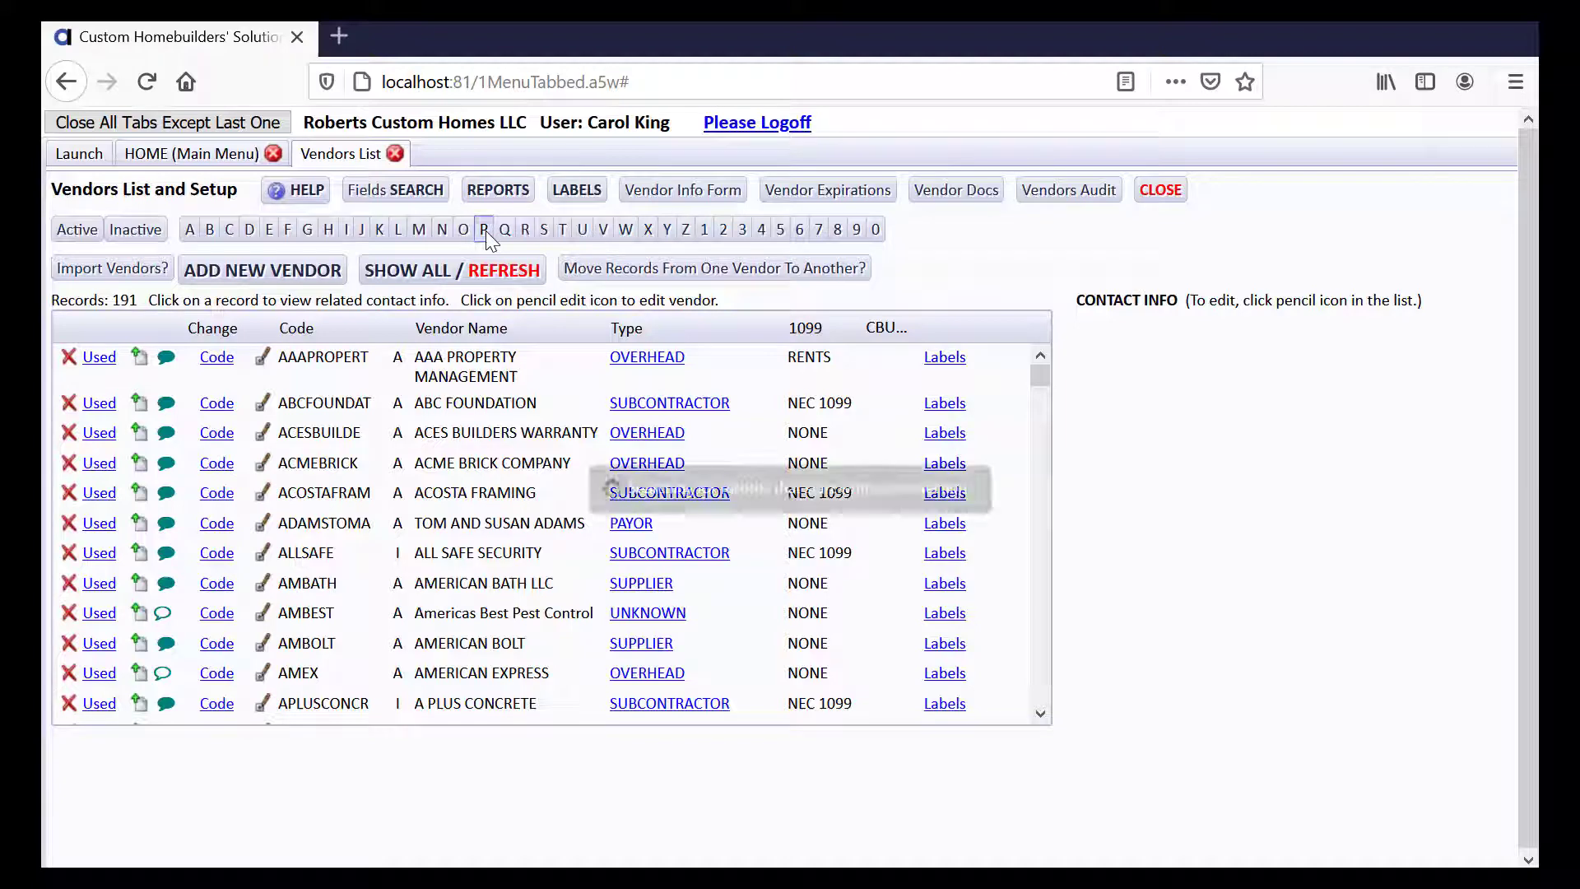
click(261, 617)
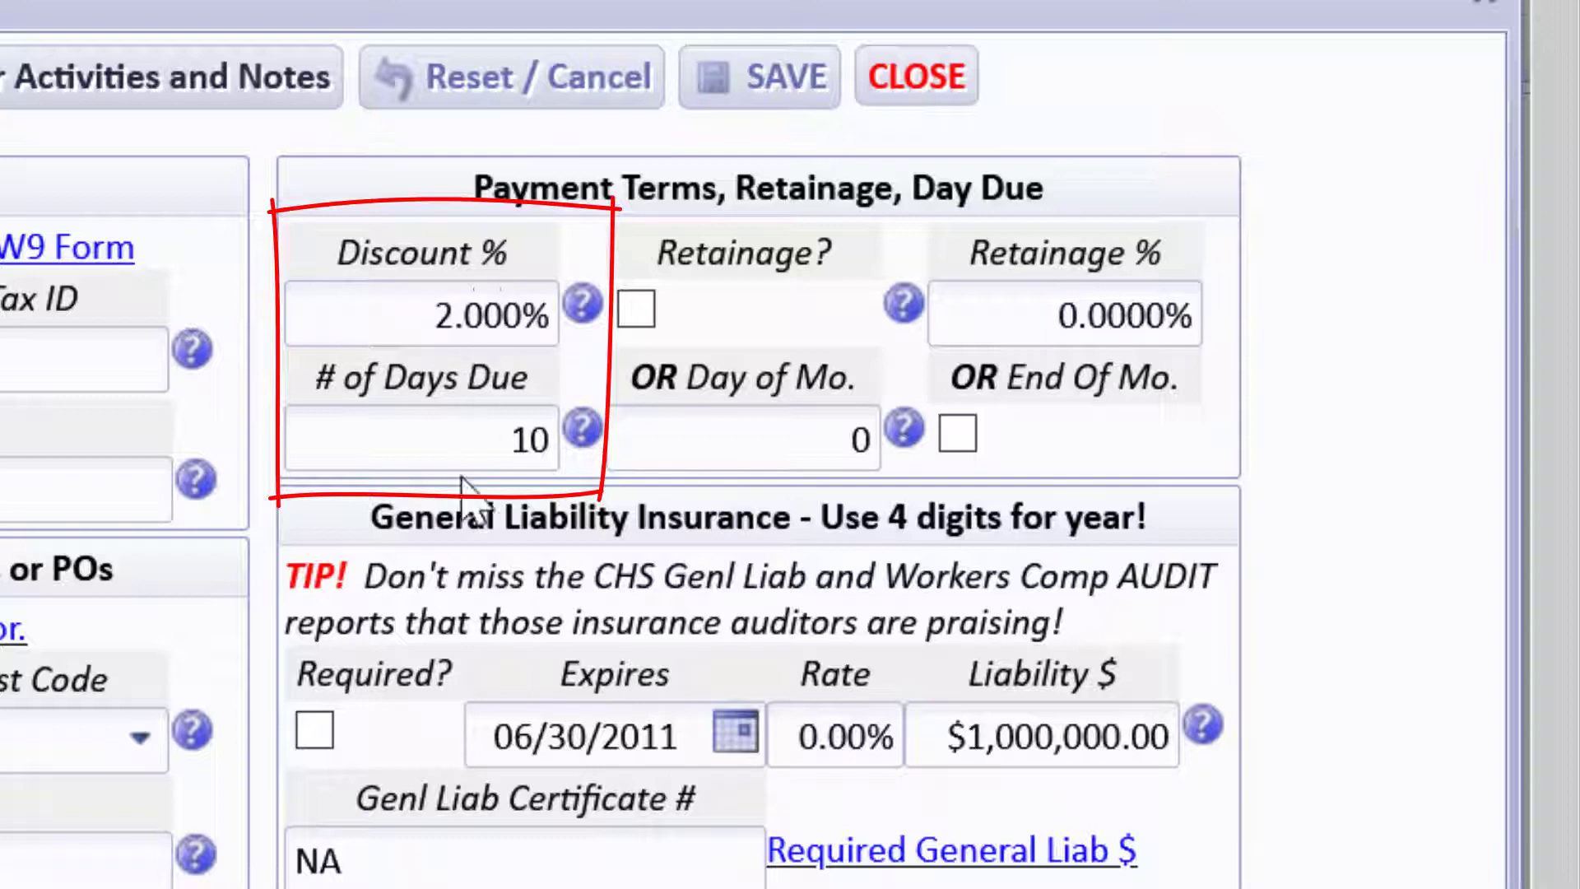
mouse_move(469, 441)
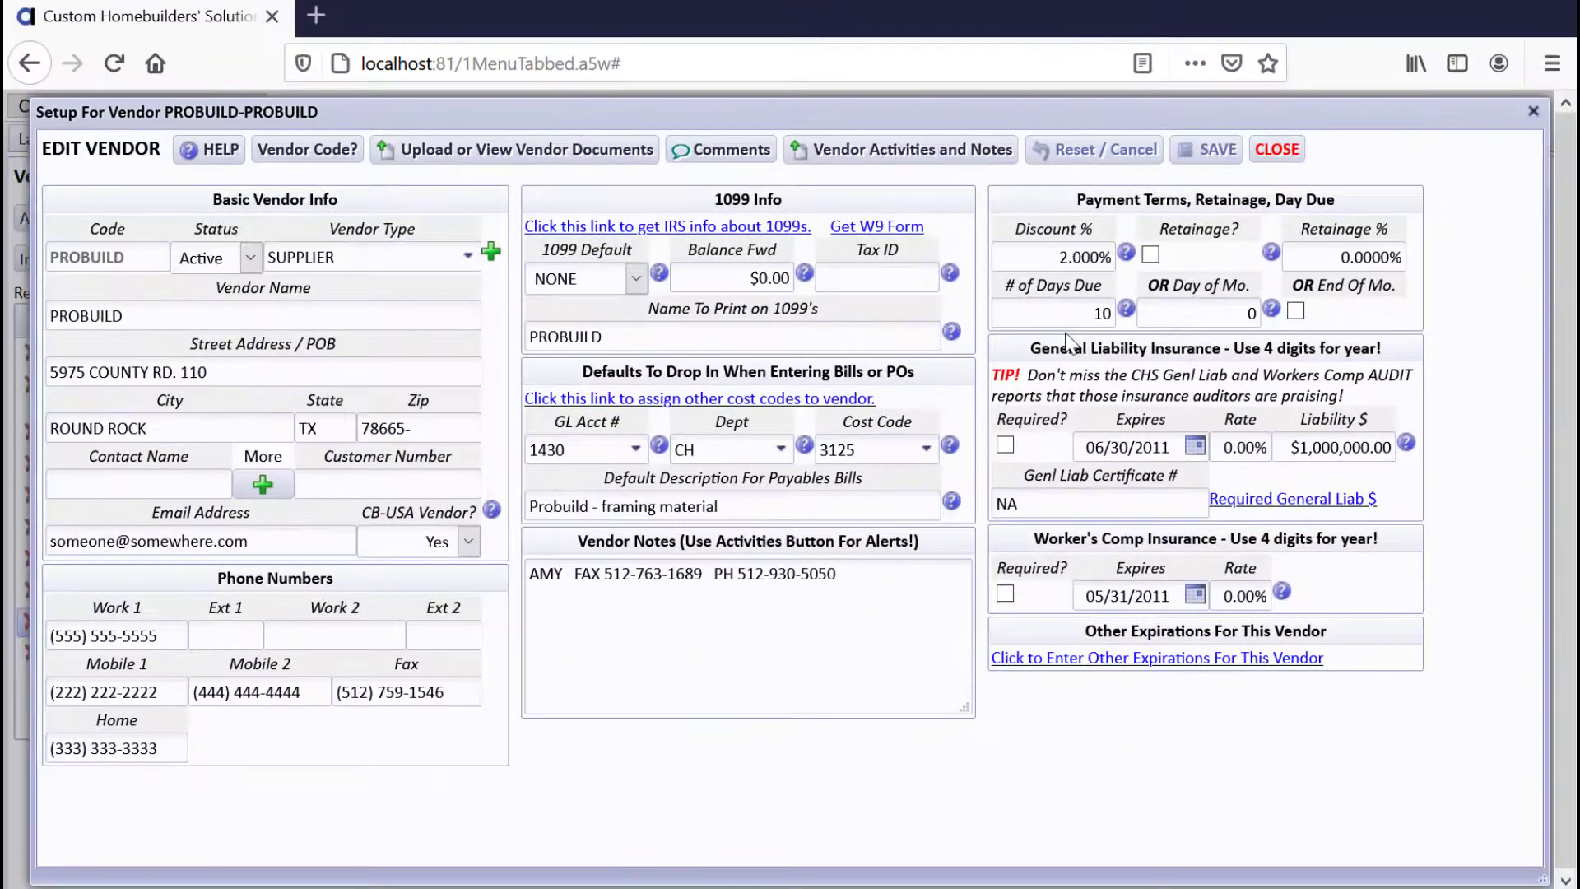
click(1270, 152)
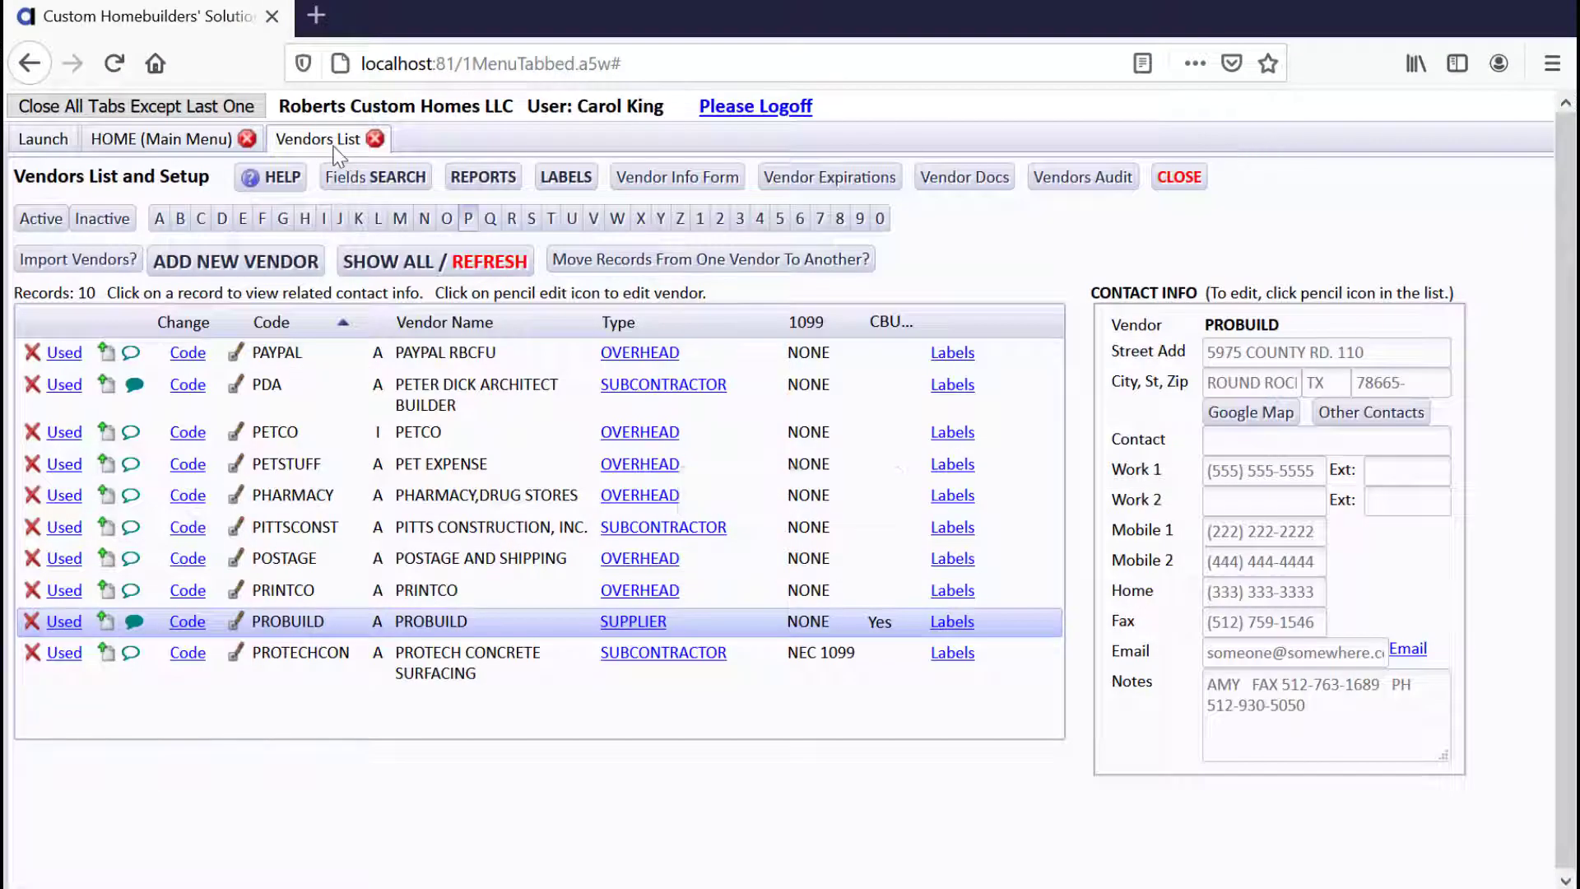
- Start posting a new payables bill from scratch and select PROBUILD as the vendor
click(212, 142)
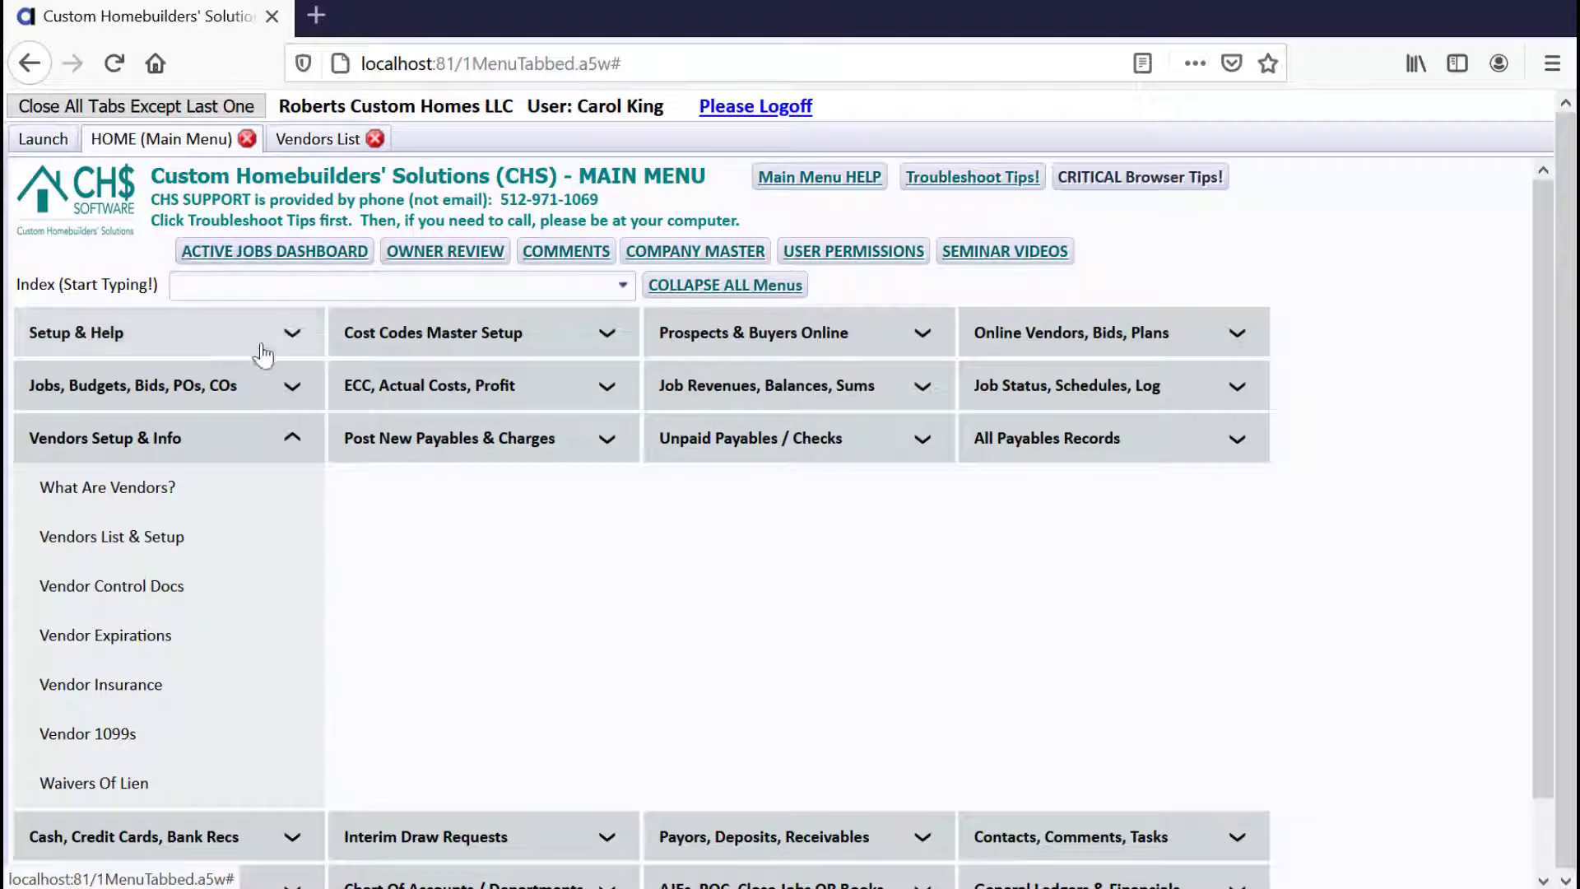
click(395, 453)
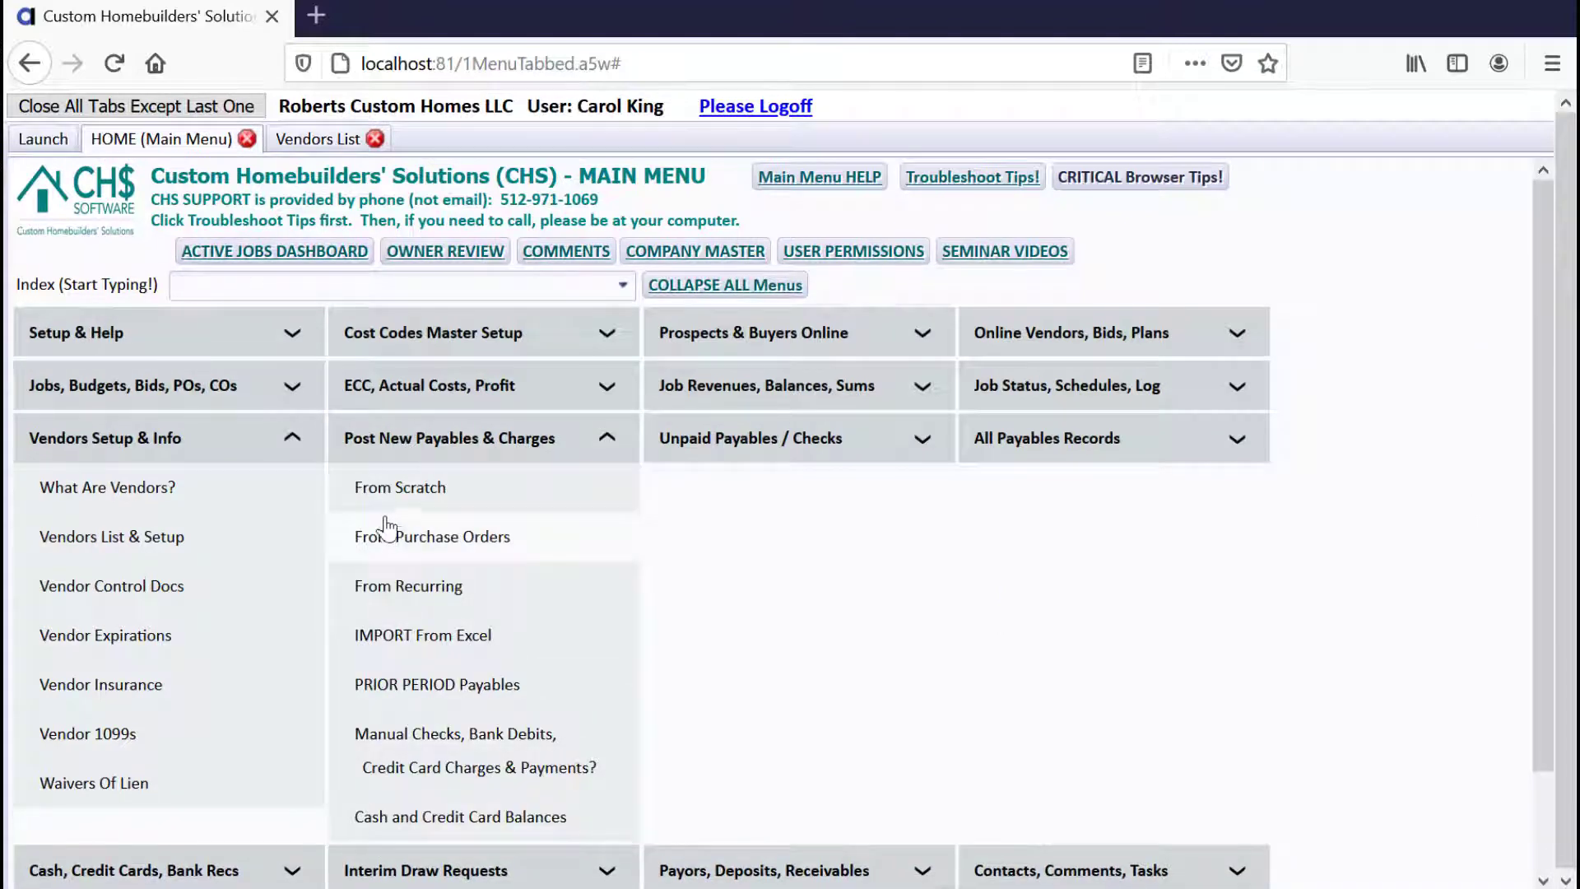
click(386, 487)
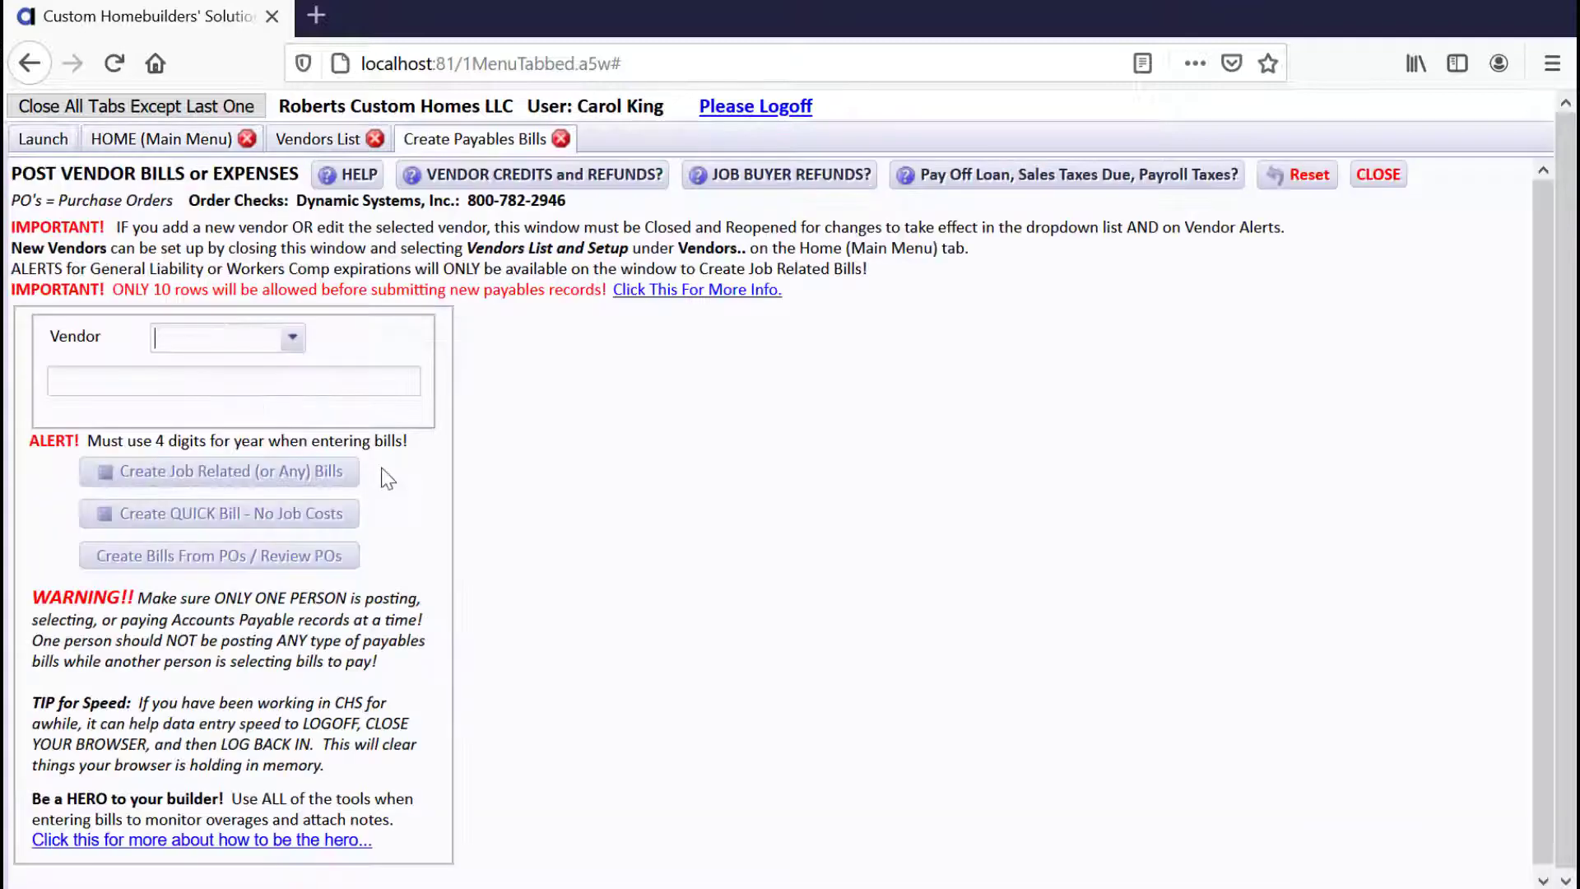
text(prob)
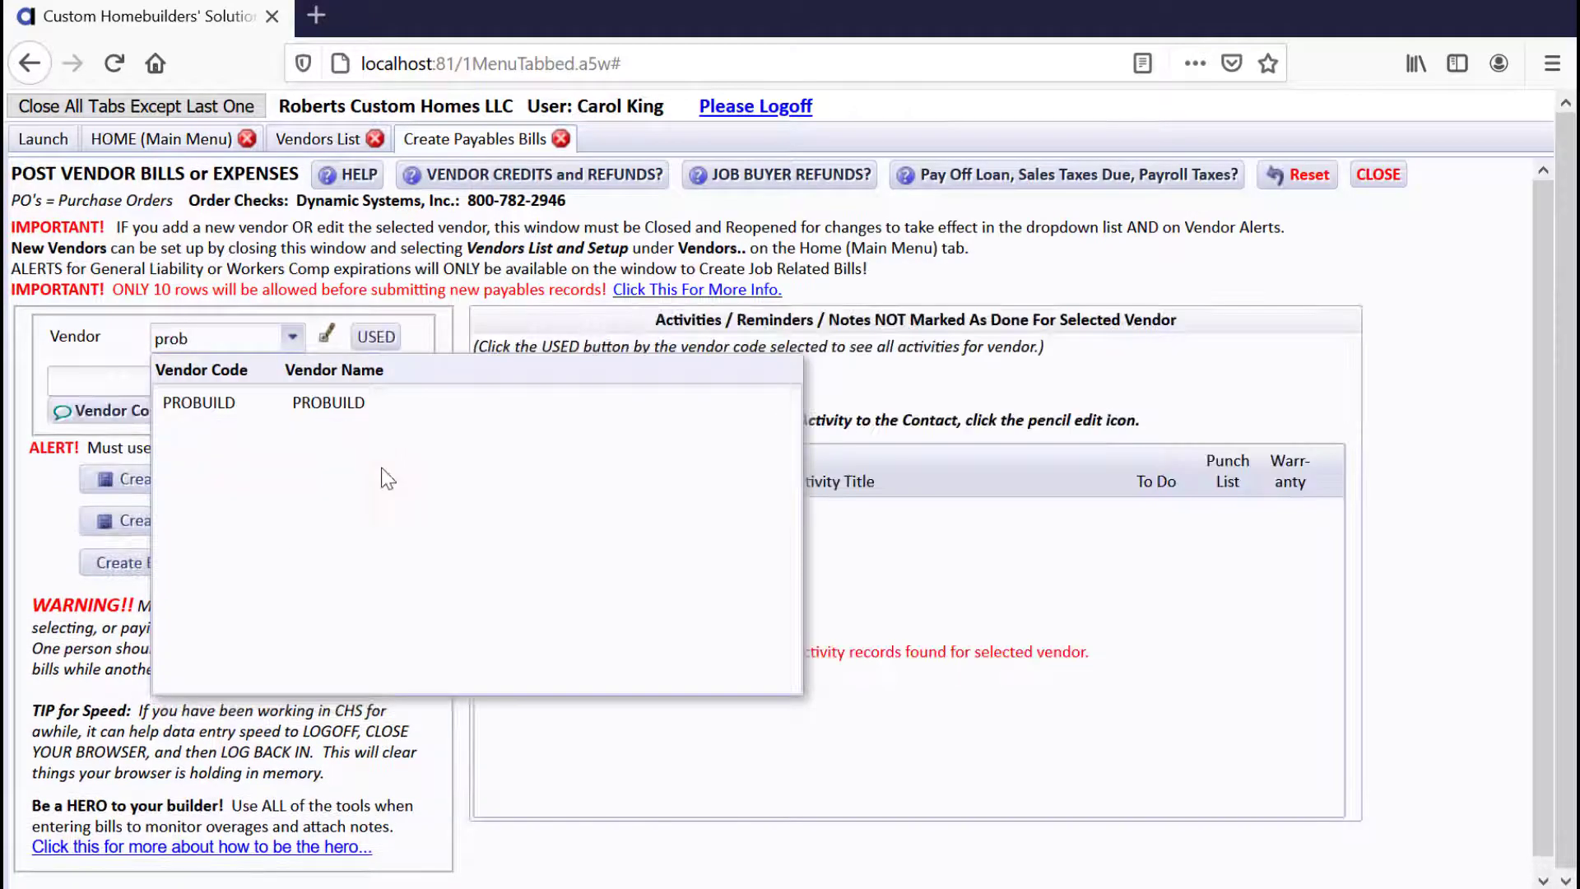
click(321, 403)
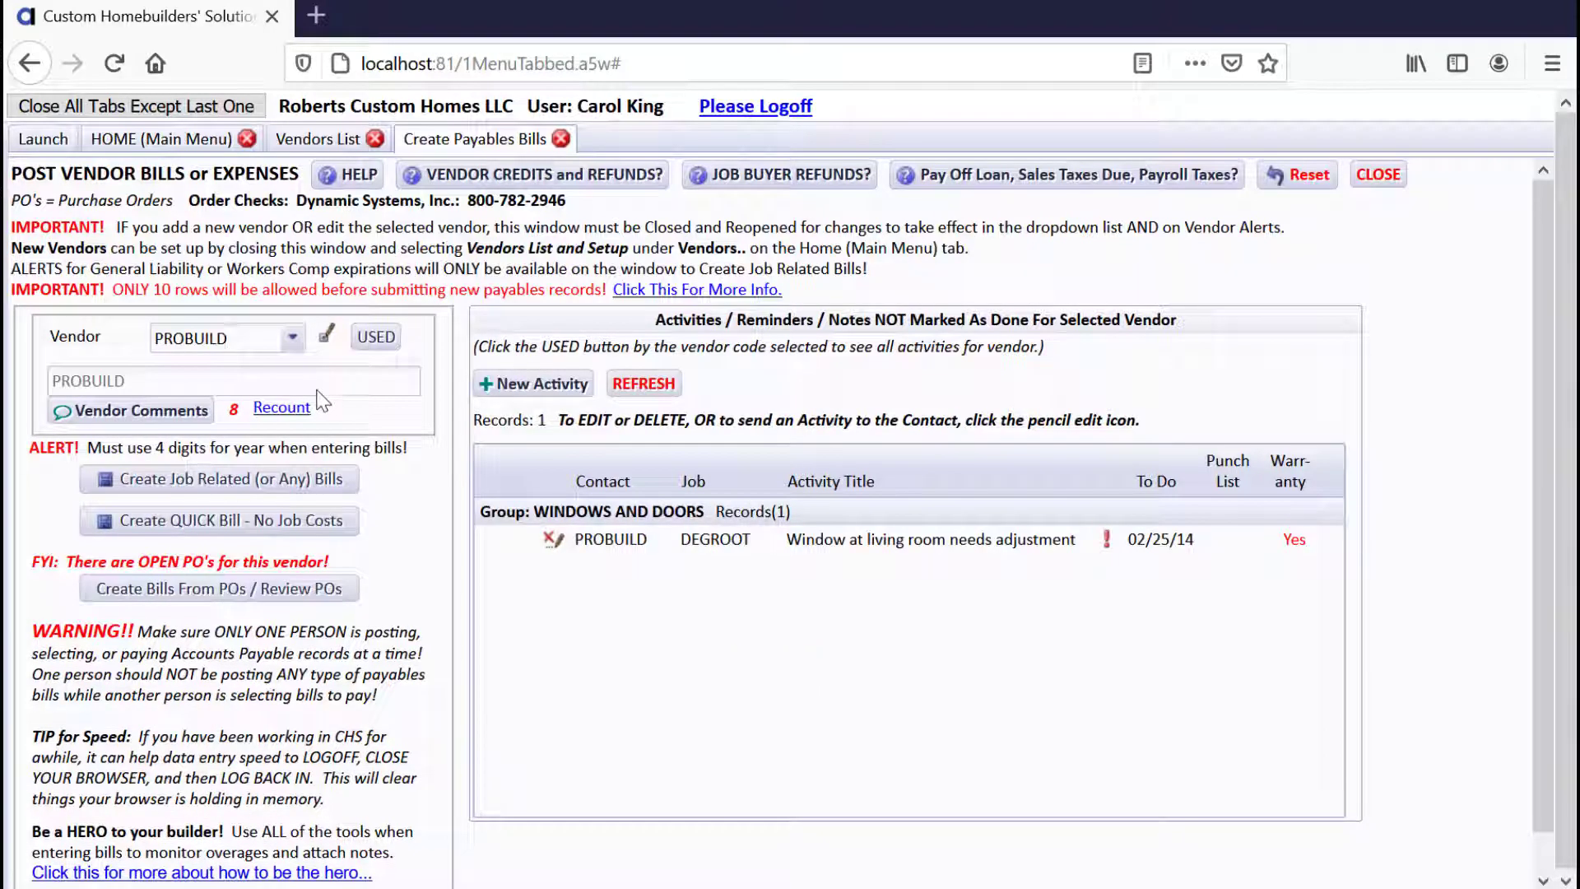
- Check PROBUILD's payment terms in its vendor setup from the bill posting window, and return to bill posting
click(326, 339)
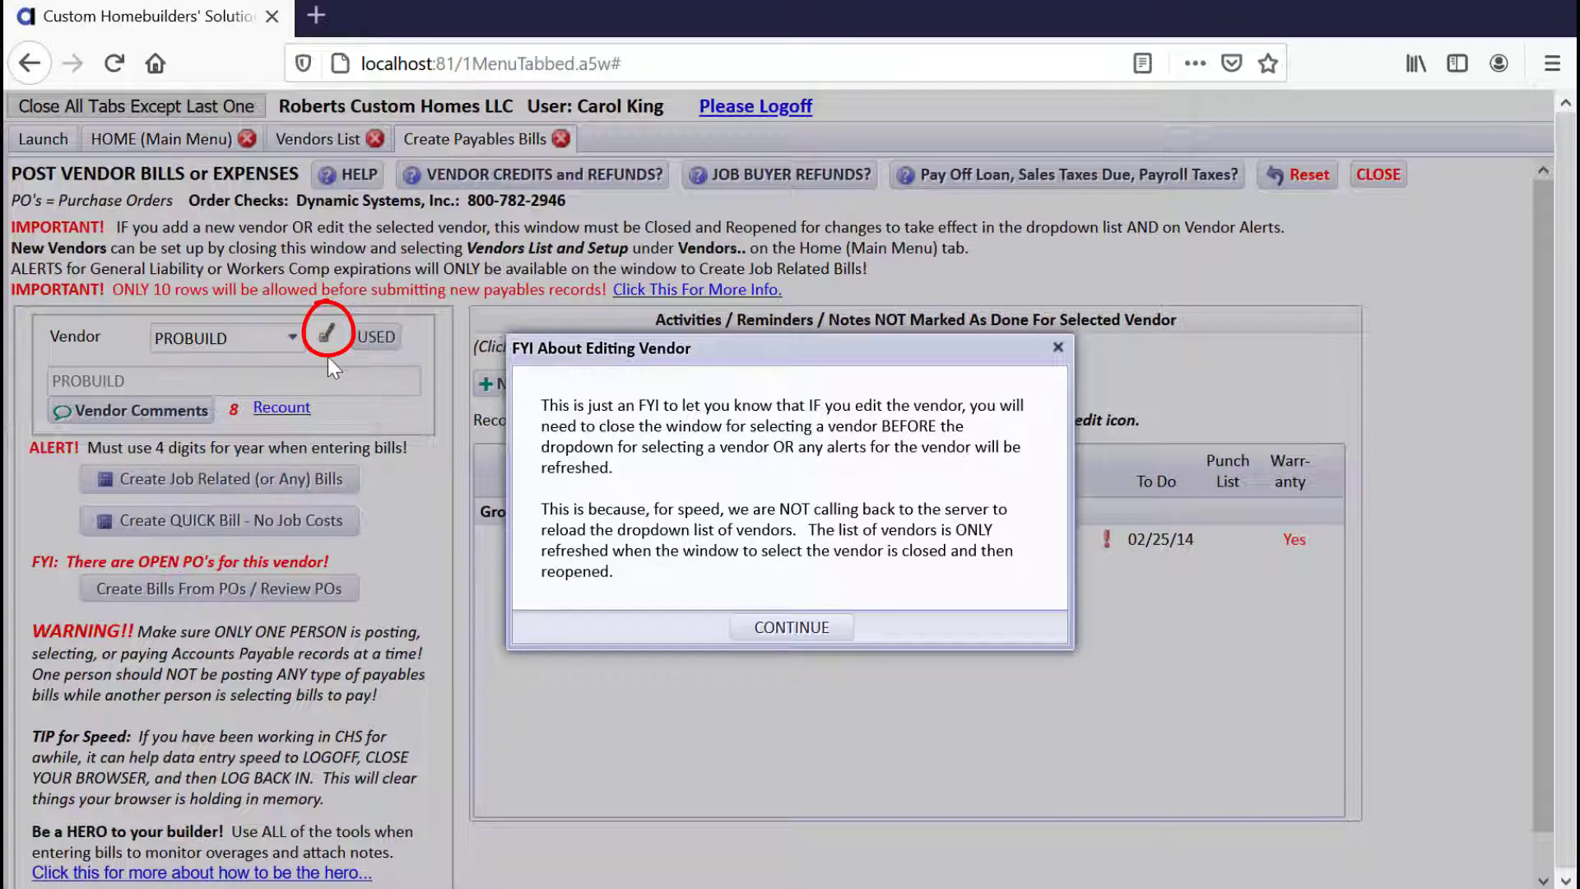
click(799, 630)
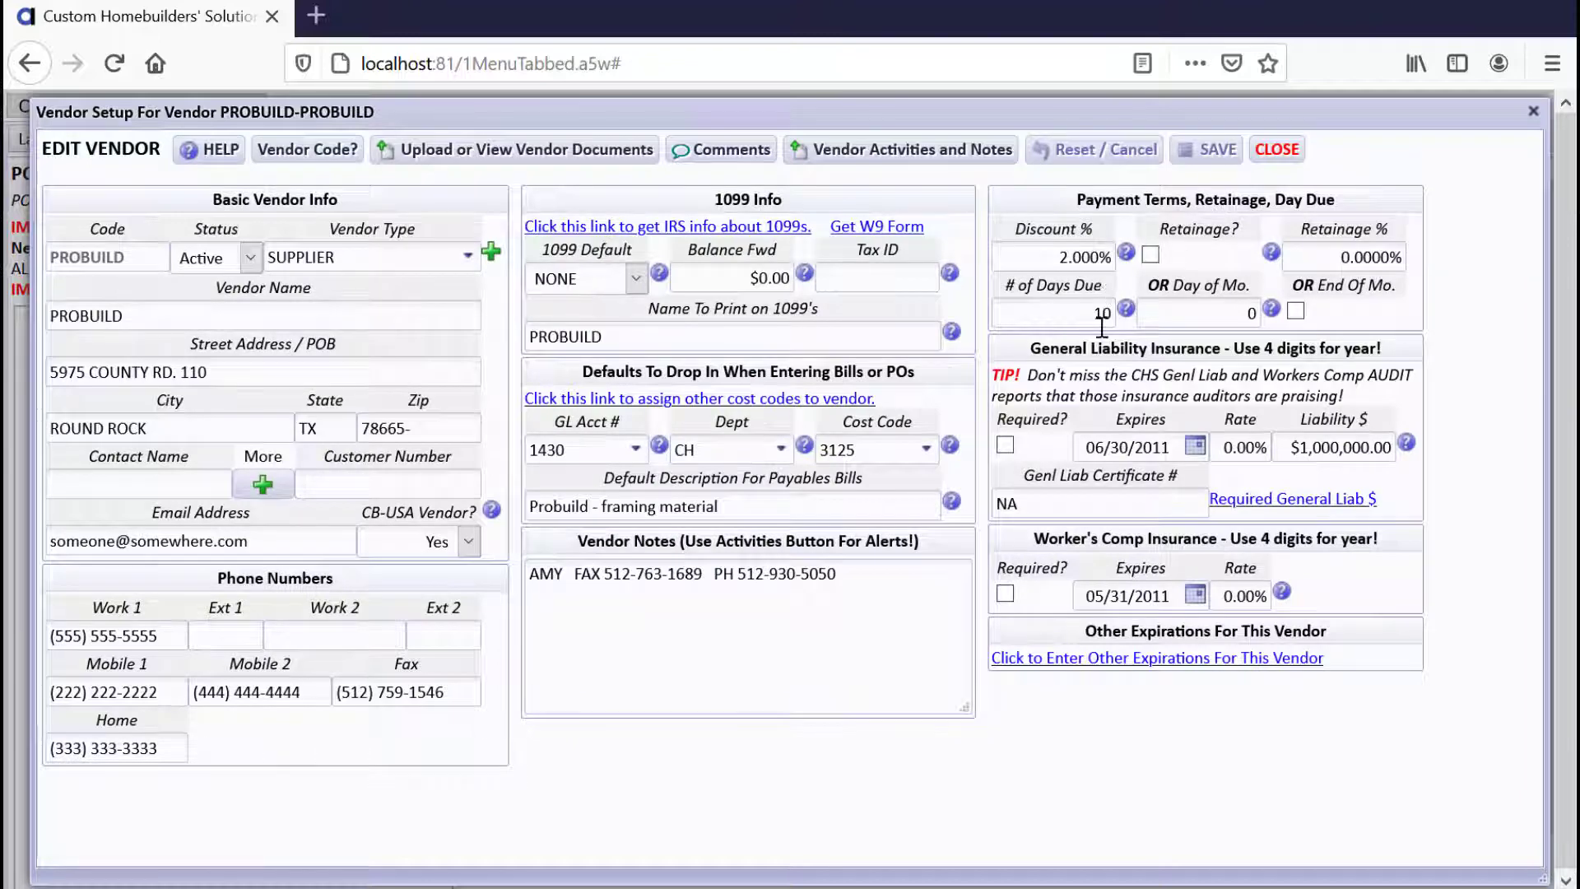
click(1276, 149)
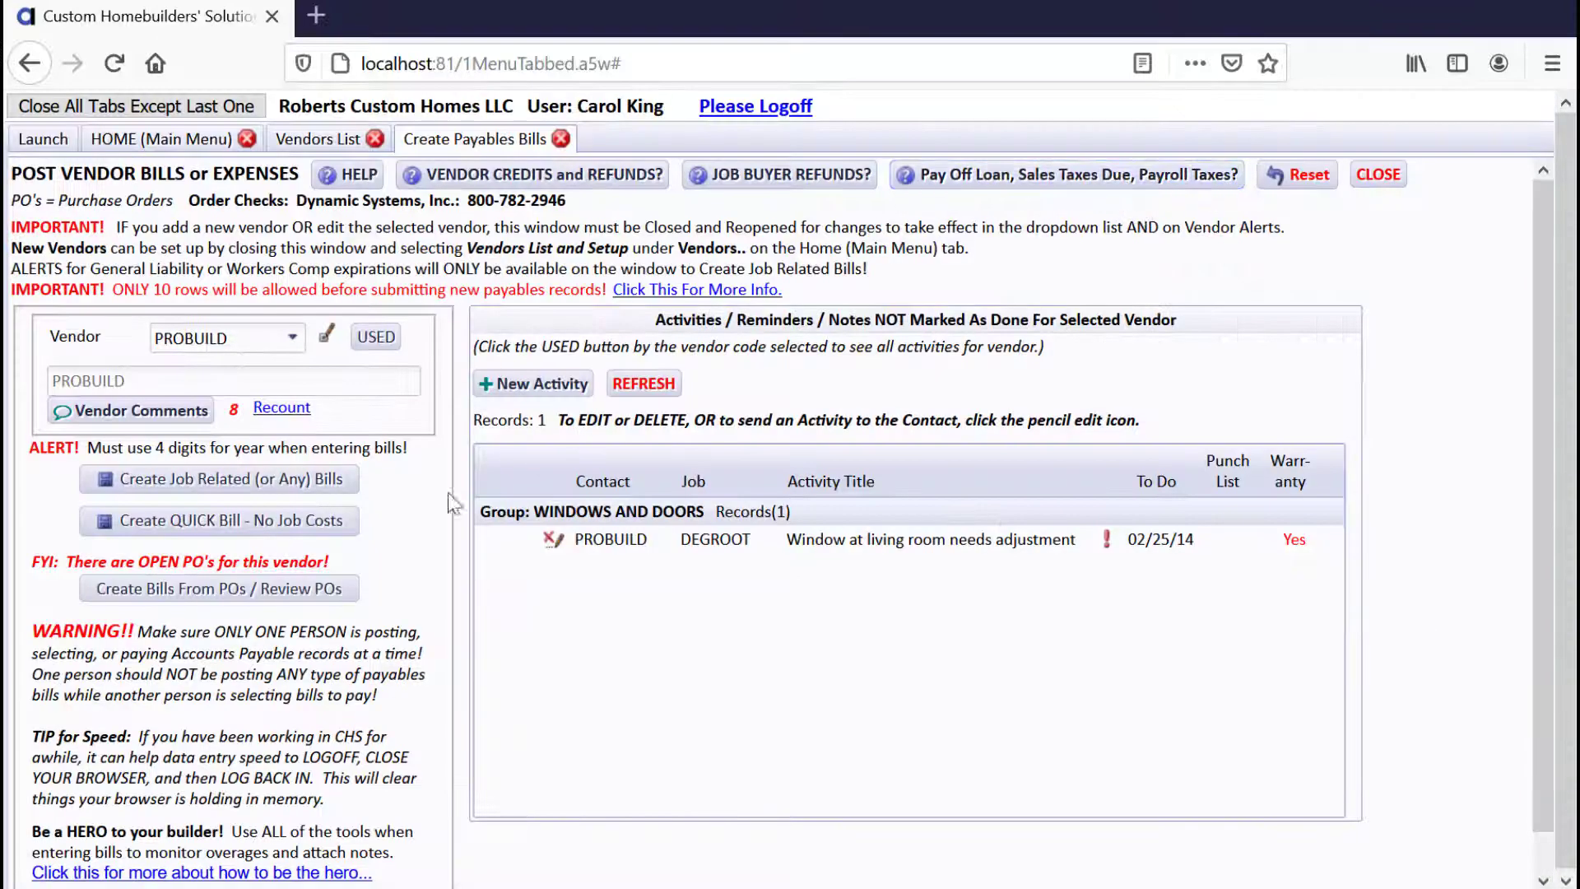
- Create a job-related bill for PROBUILD with the payment discount deducted and posted to job costs
click(299, 486)
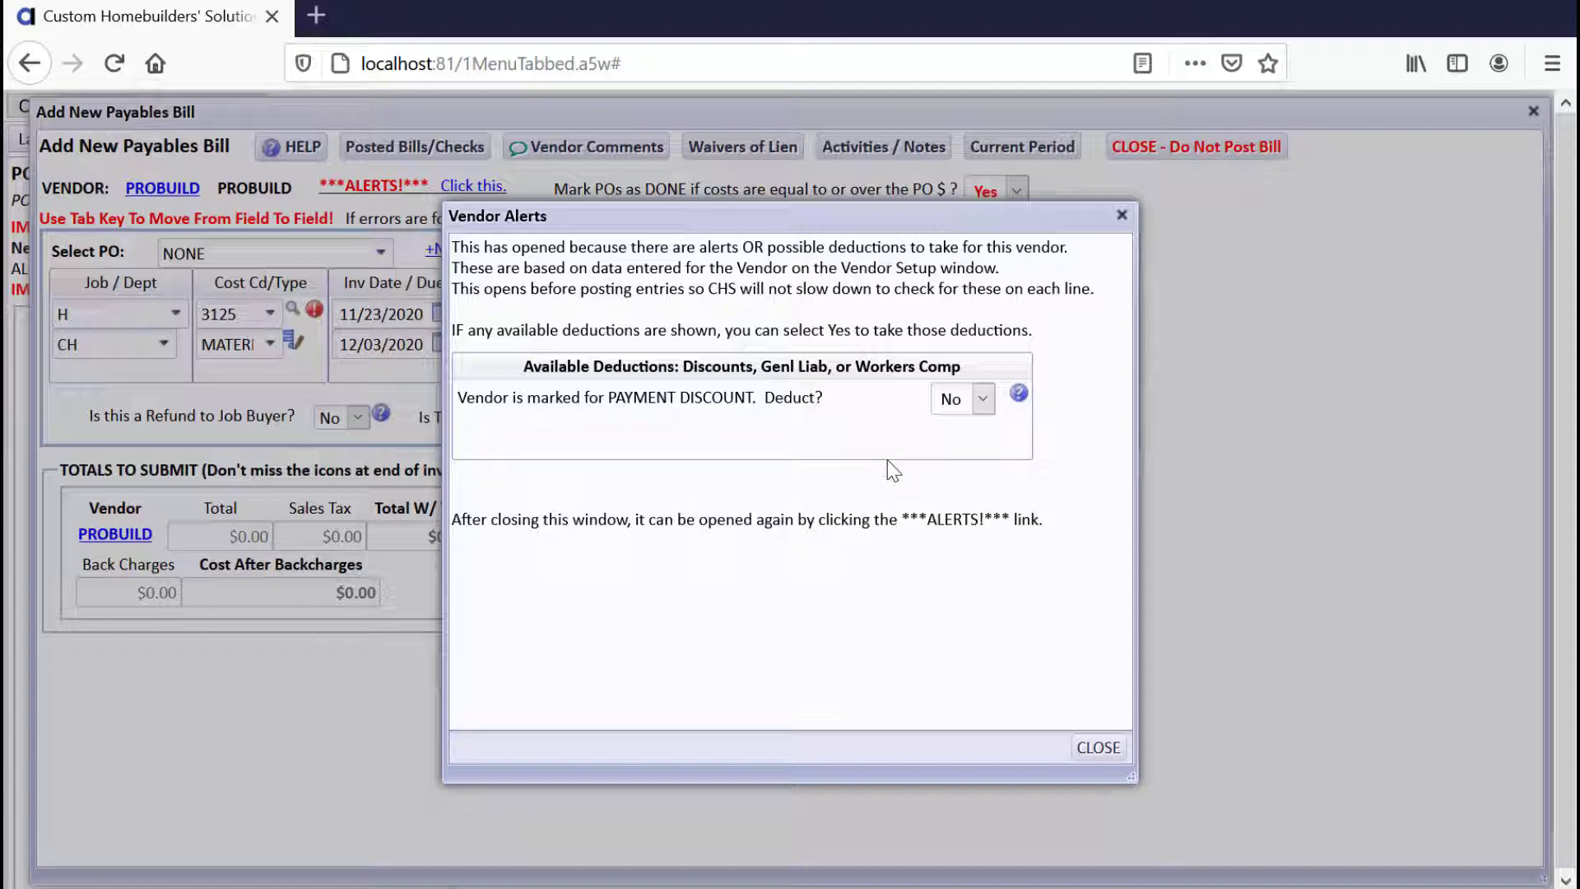
click(982, 398)
click(955, 432)
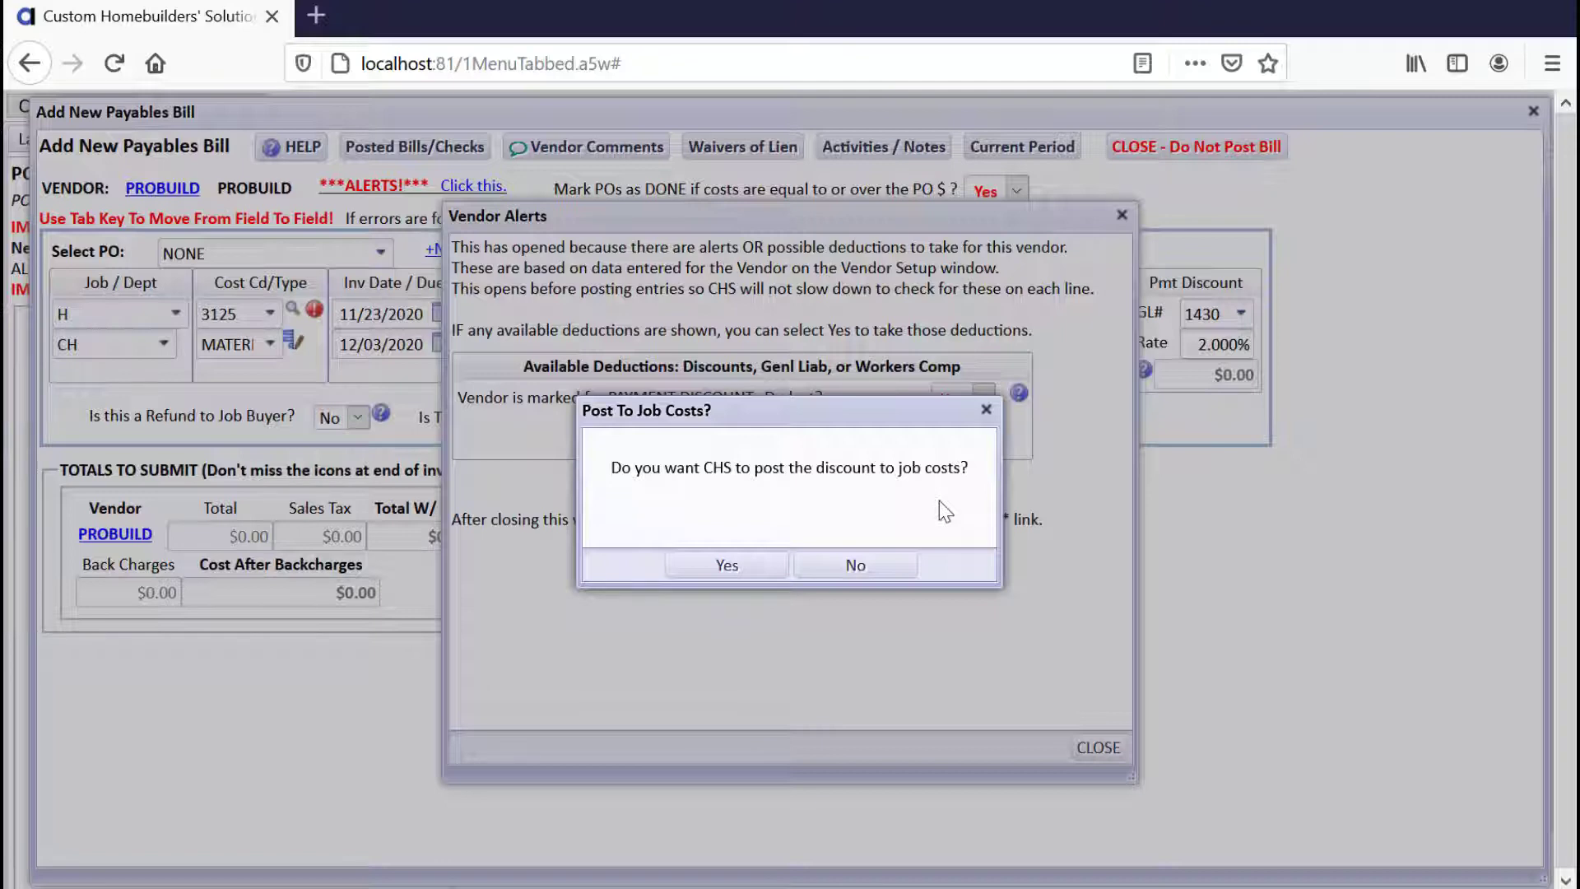
click(741, 574)
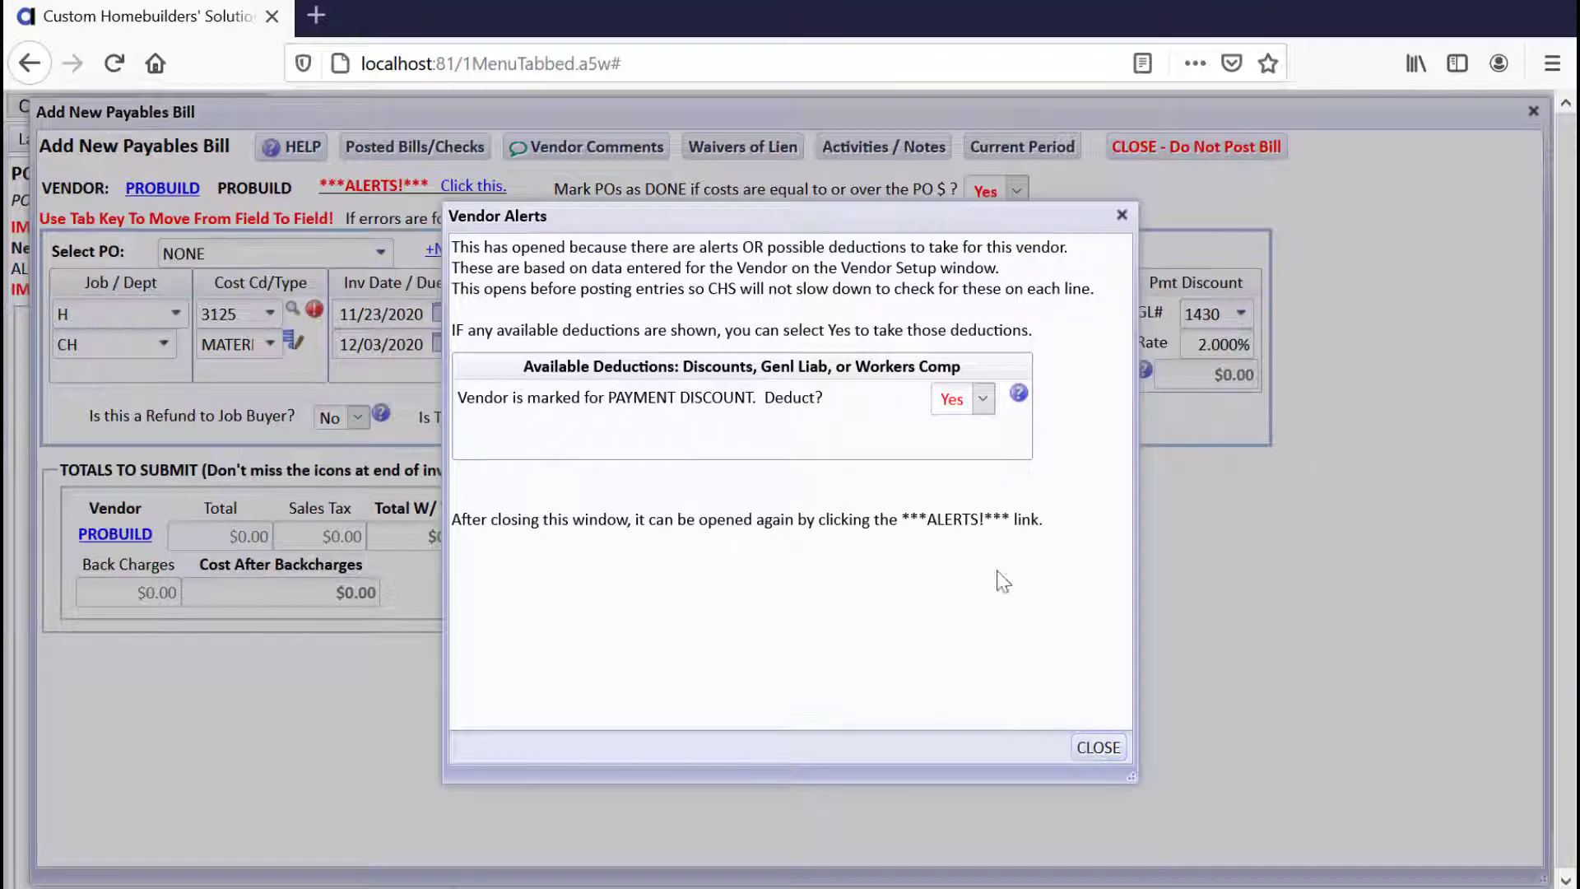
drag(864, 222, 640, 232)
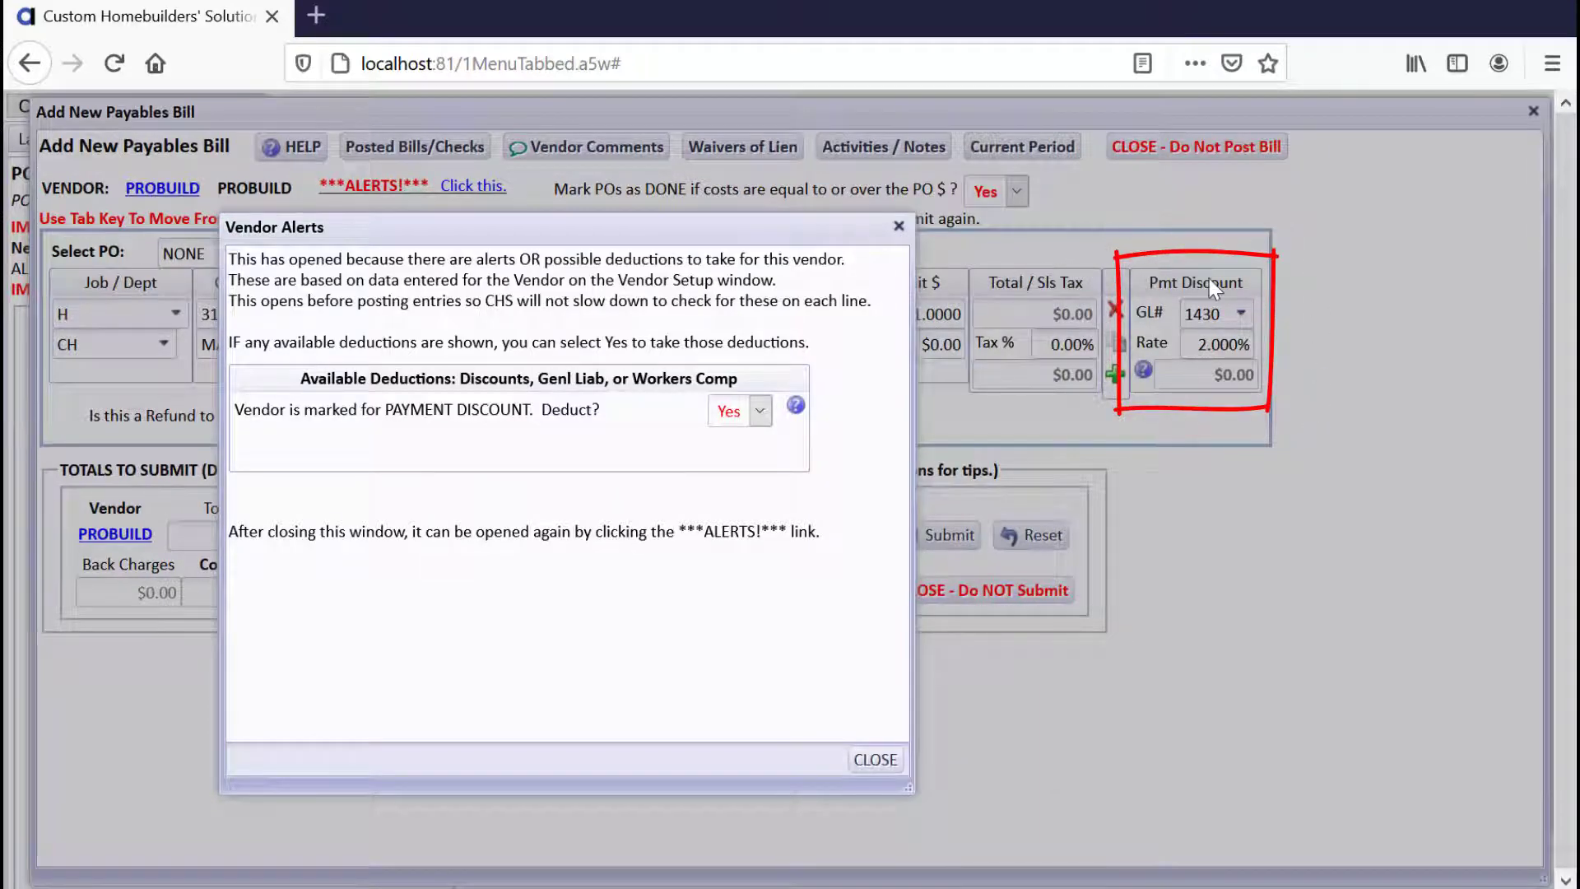
click(859, 761)
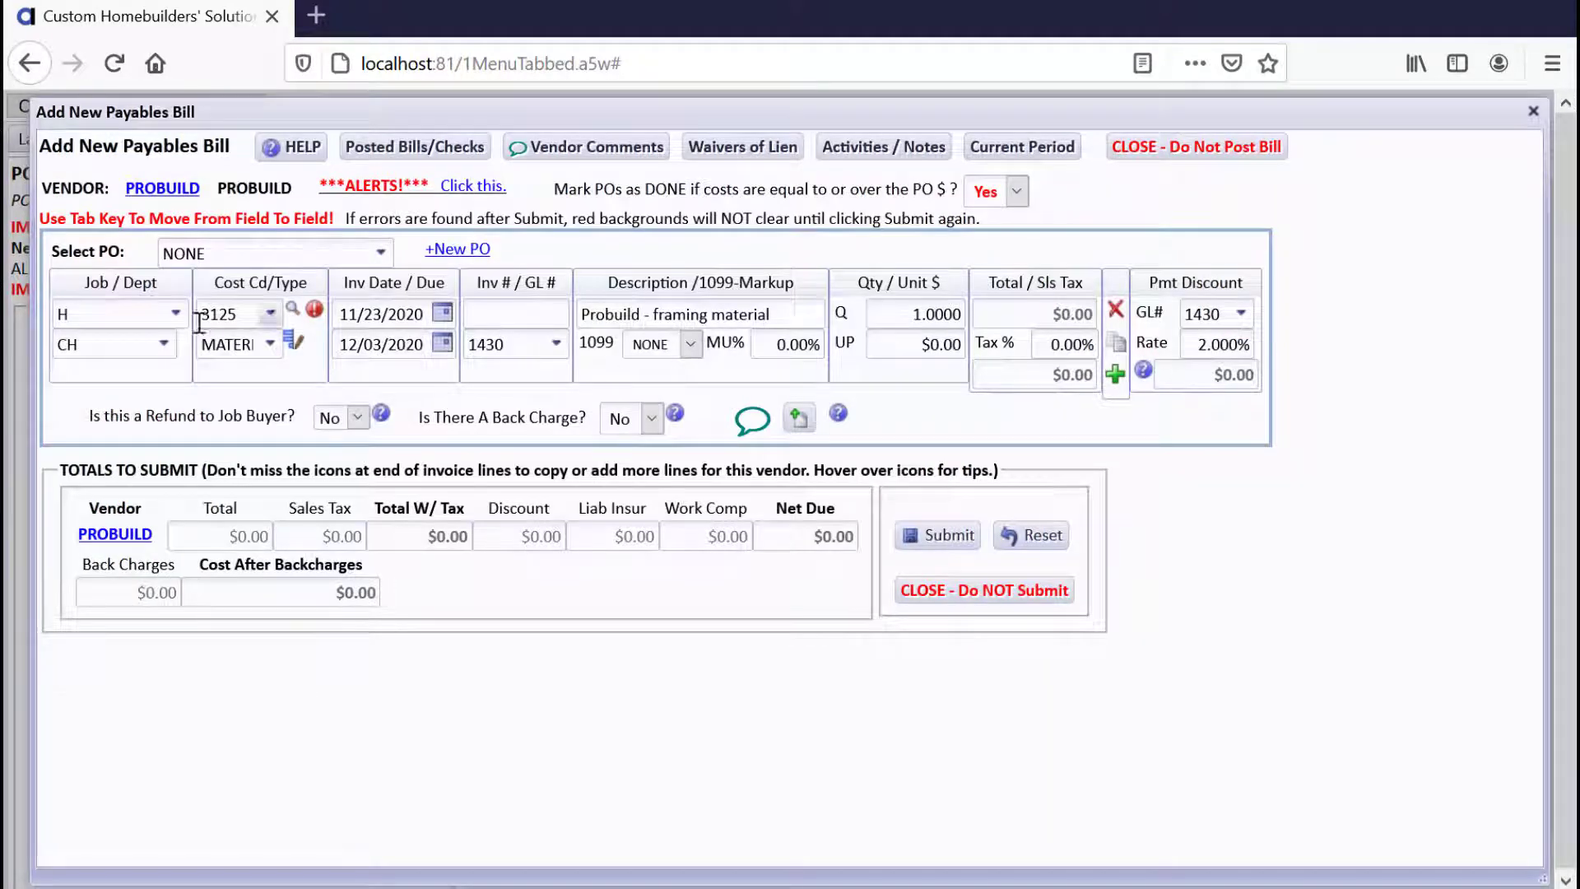
- Assign the bill line to the job whose code starts with "FER", keeping cost code 3125
click(174, 314)
text(fer)
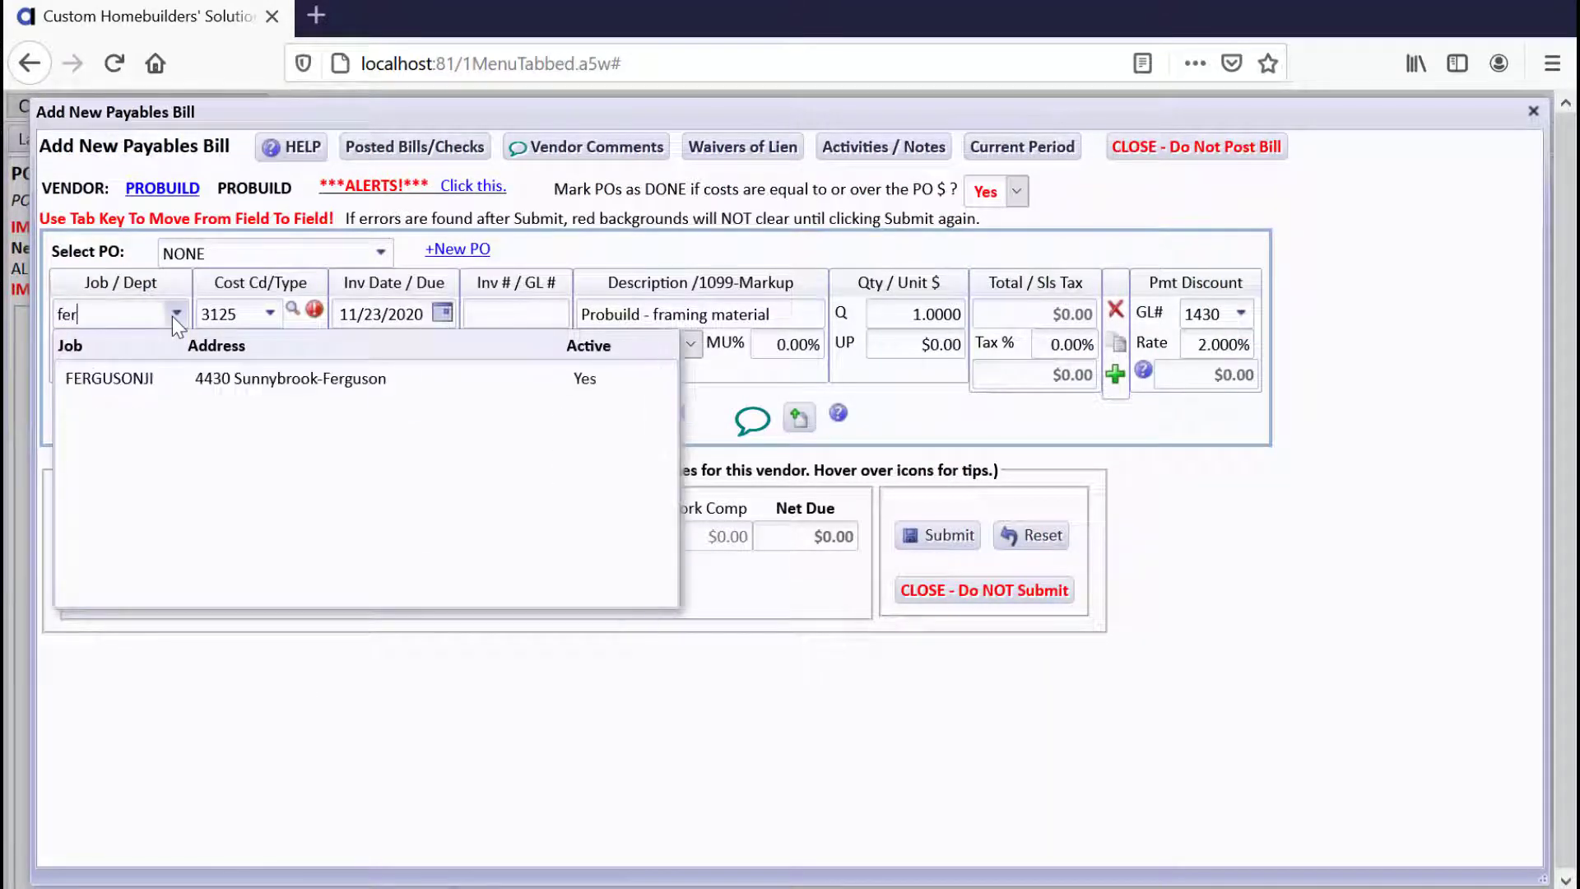
click(304, 388)
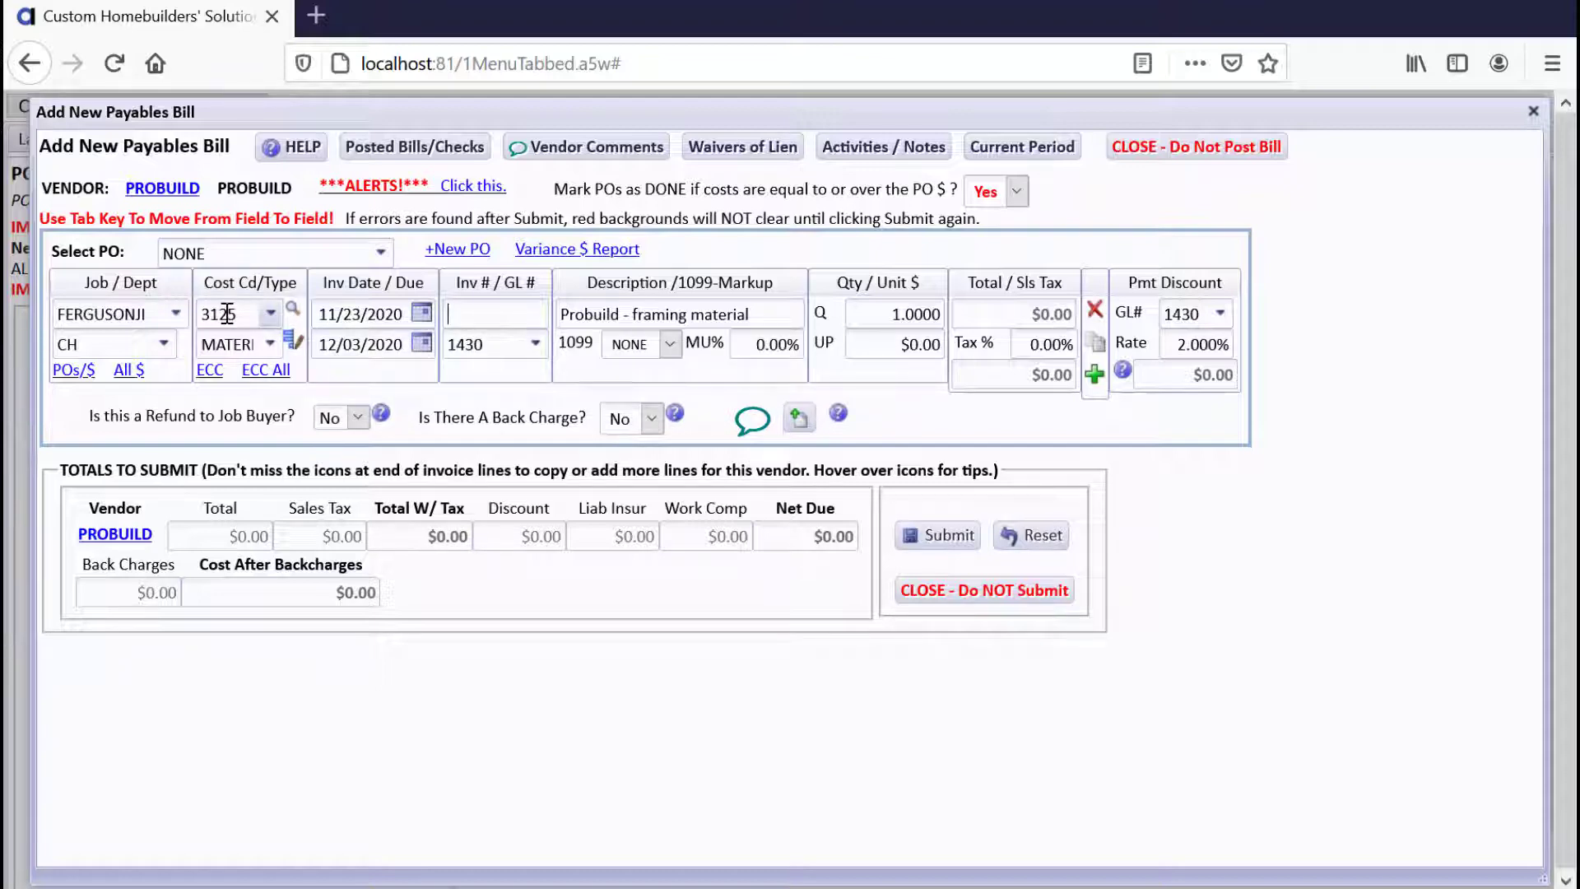
click(271, 314)
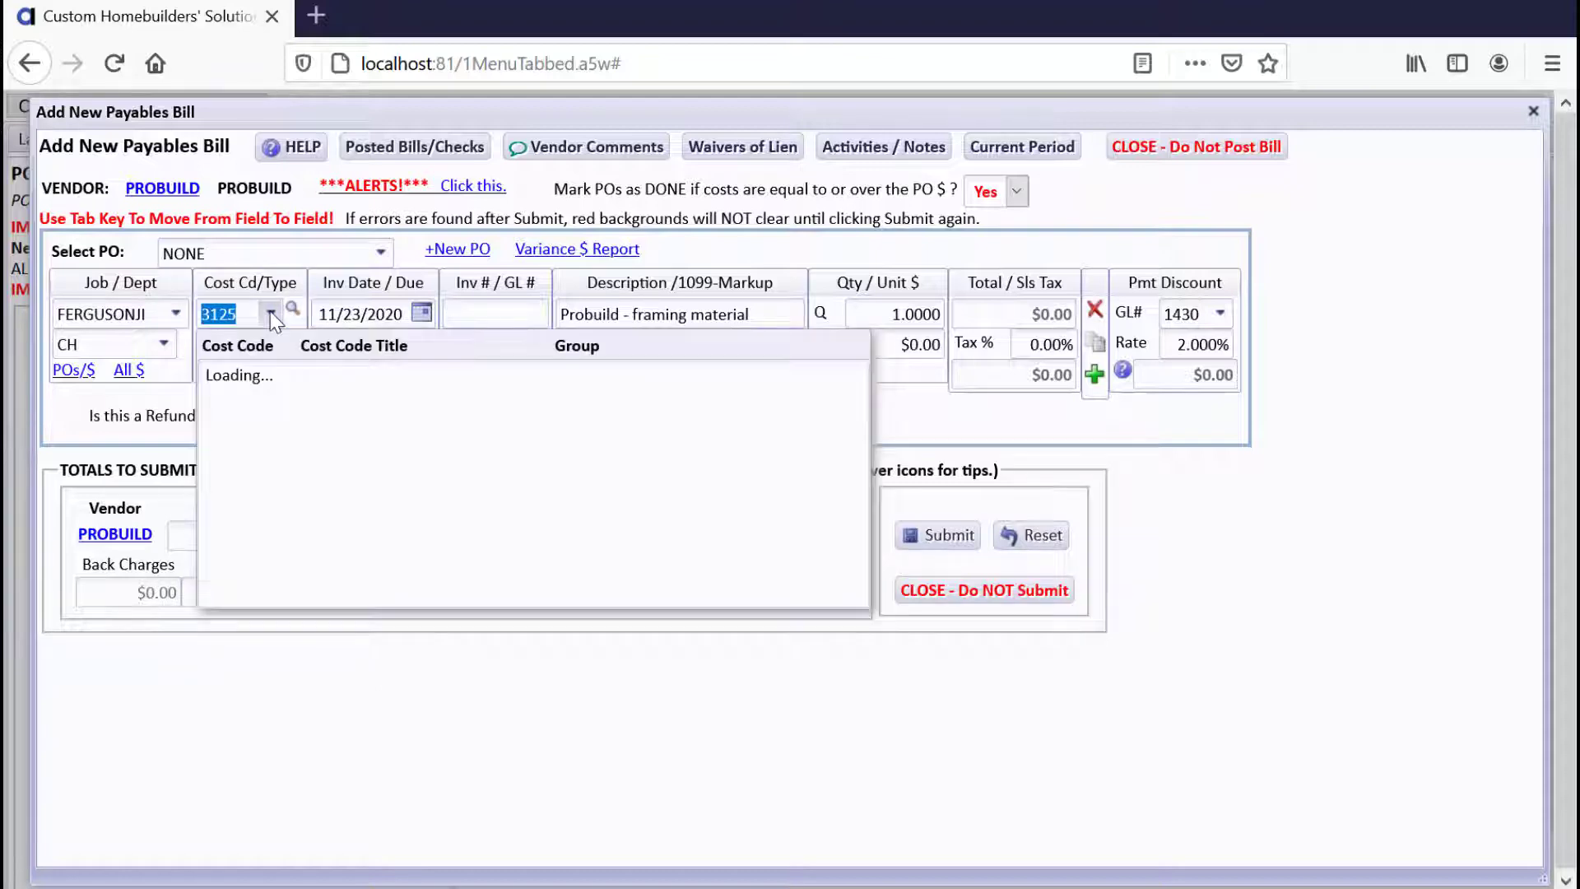
click(1213, 467)
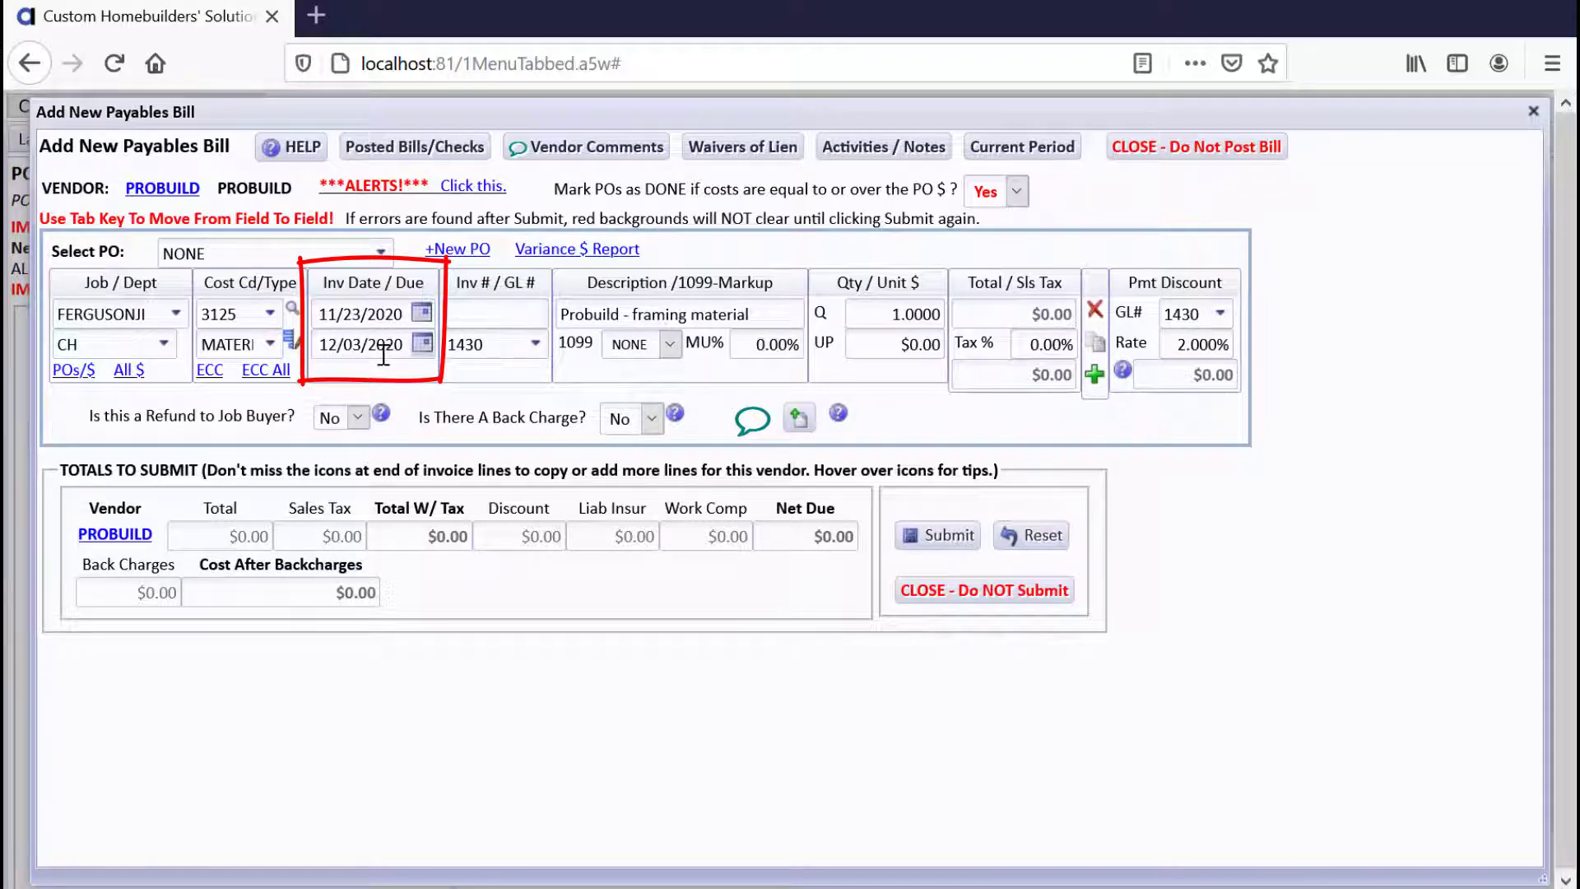
- Set the bill line's invoice date to 11/20/2020 and its invoice number to 45tg, keeping the default GL account and description
click(422, 314)
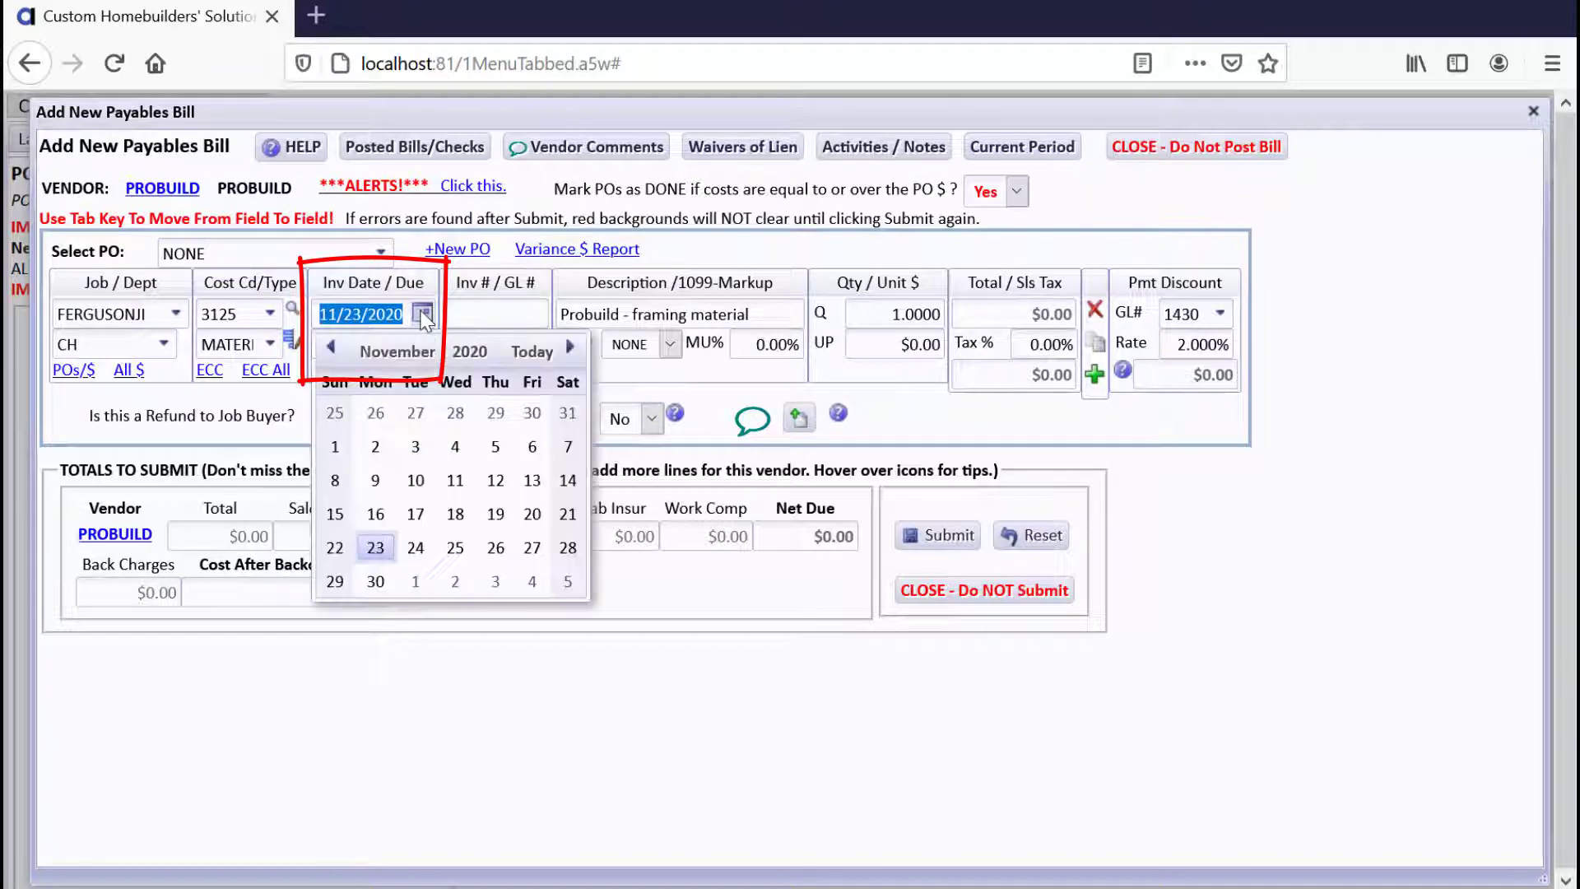
click(532, 514)
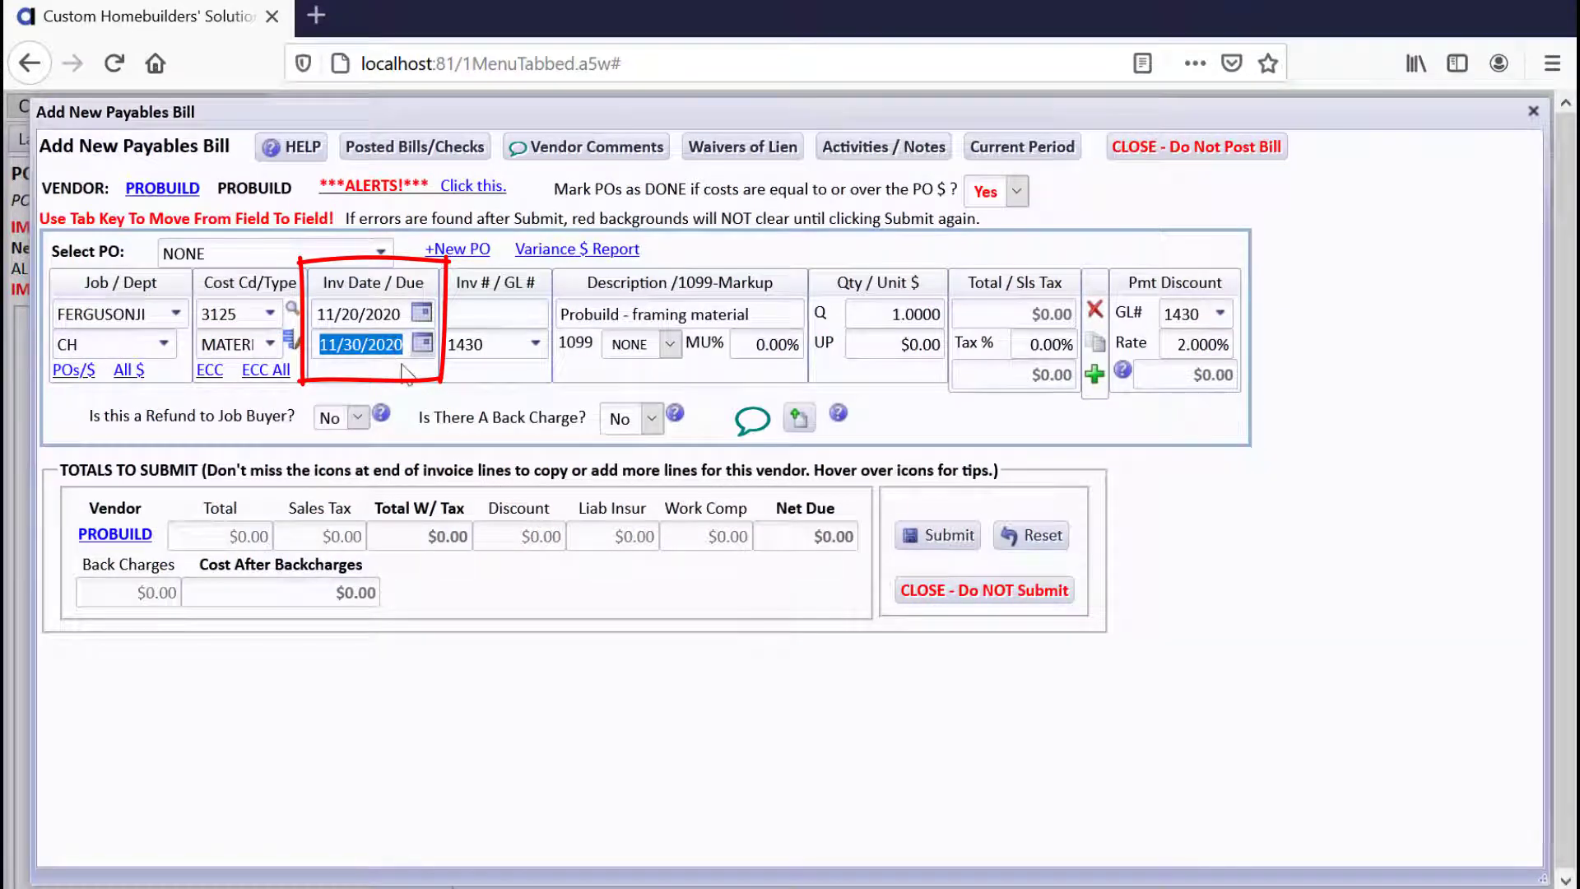
click(471, 315)
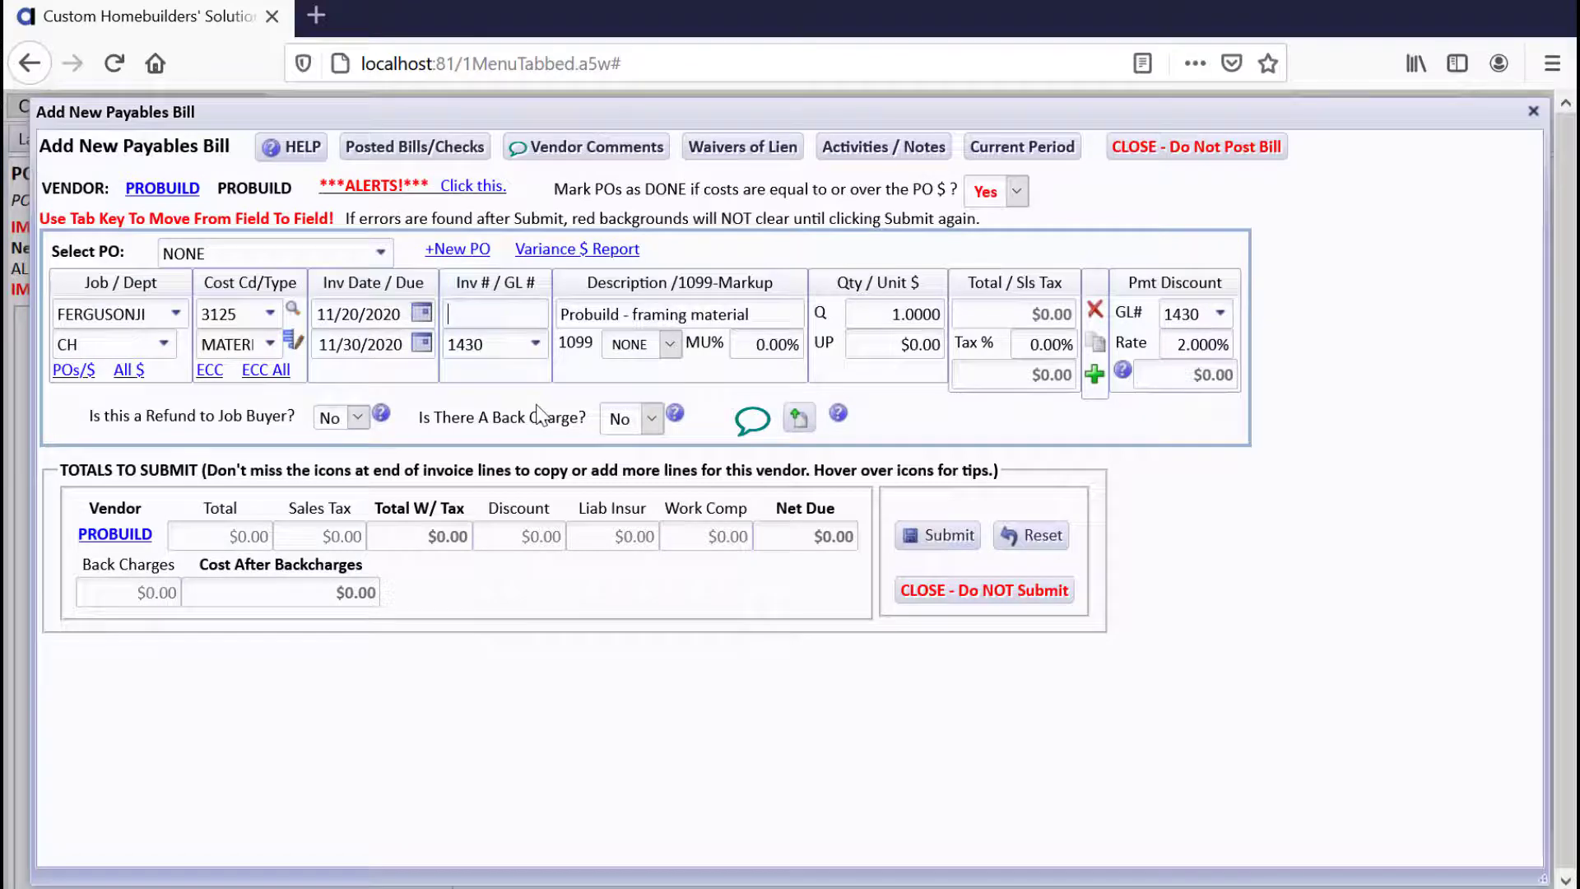
text(45tg)
key(Tab)
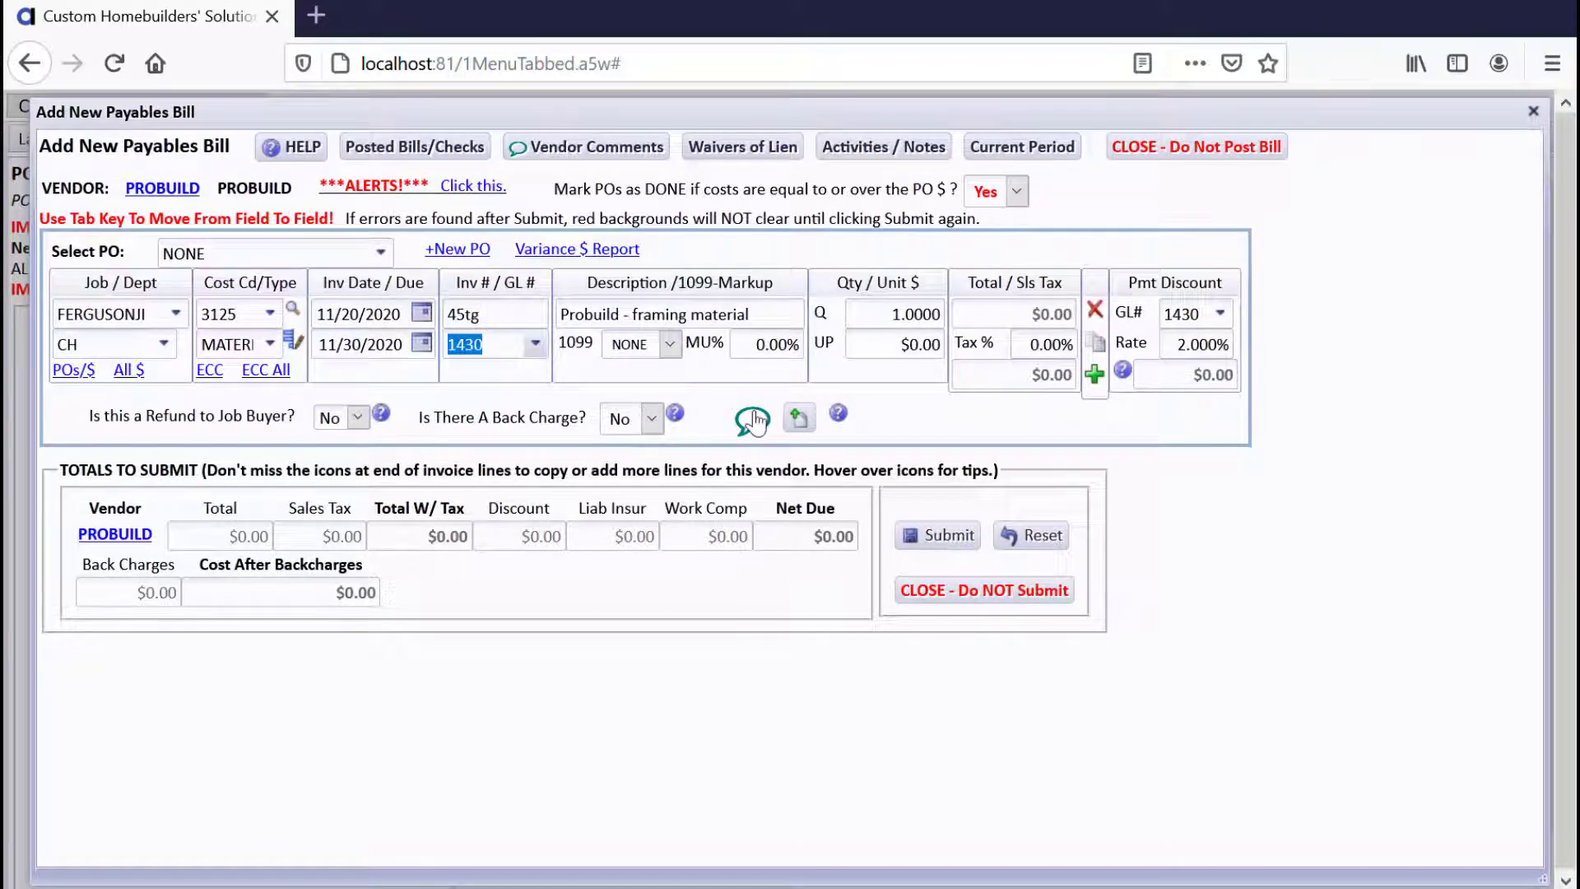
key(Tab)
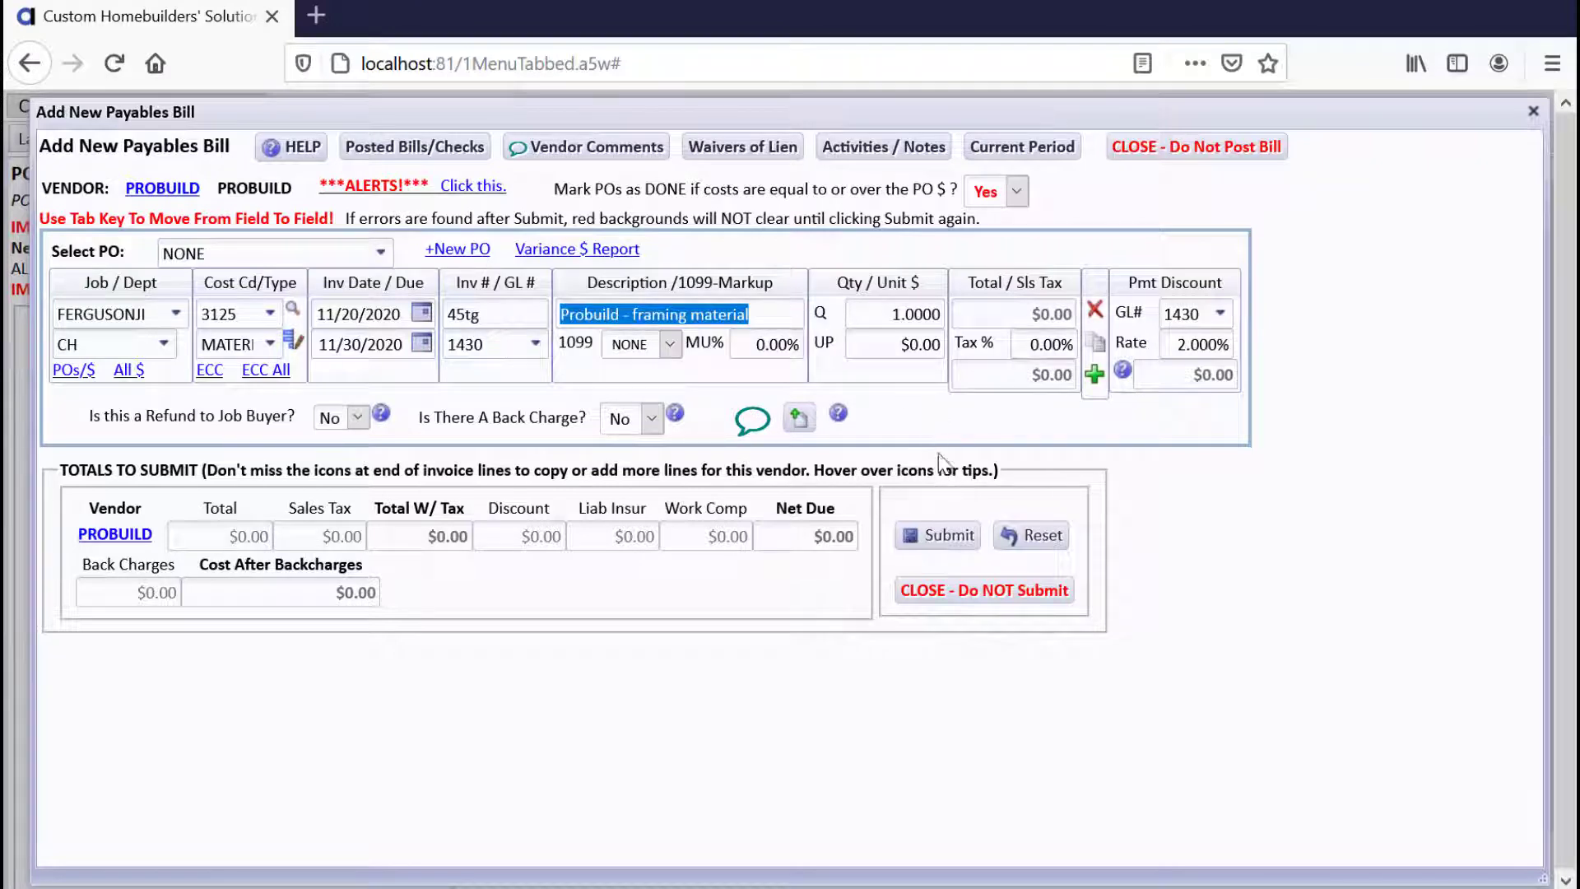
key(Tab)
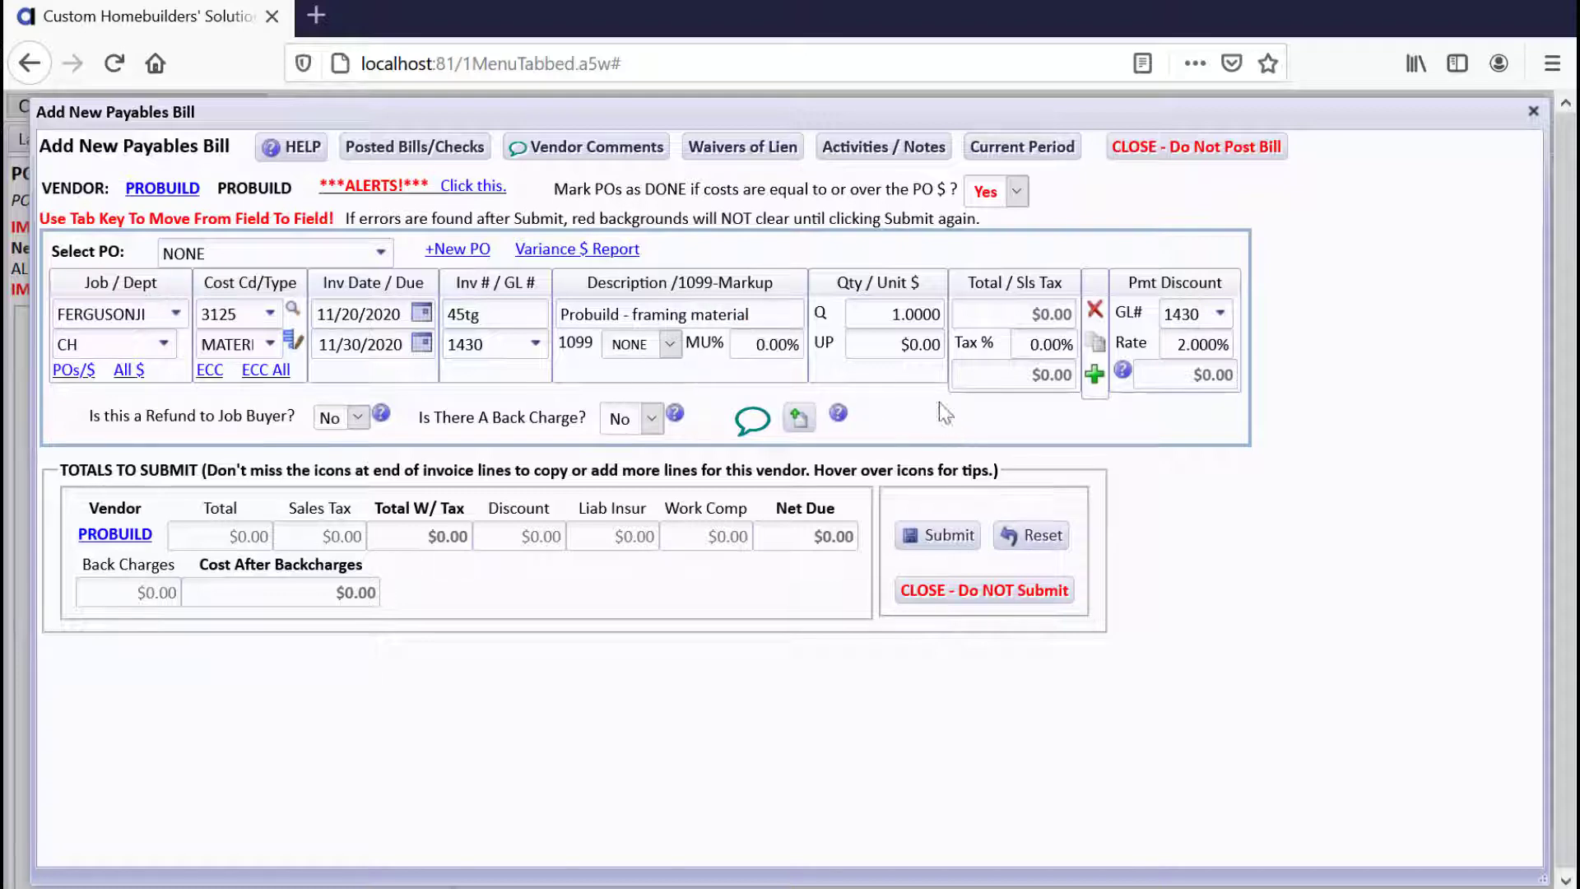
- Set the bill line's unit price to $2,500.00 and its sales tax rate to 8.25%
drag(895, 348, 953, 342)
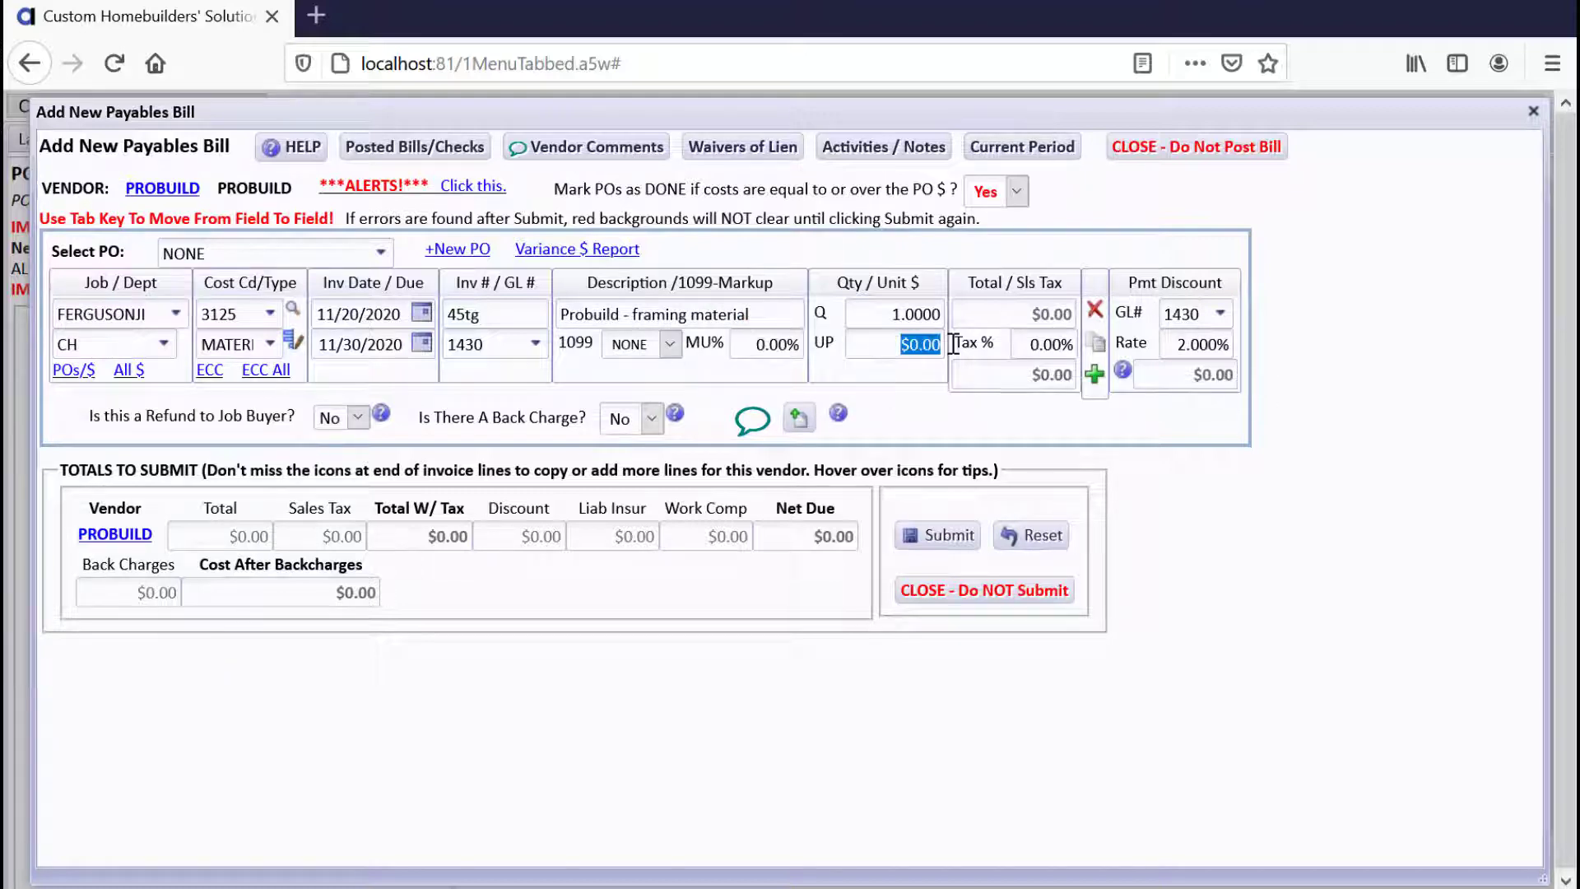
text(2500)
key(Tab)
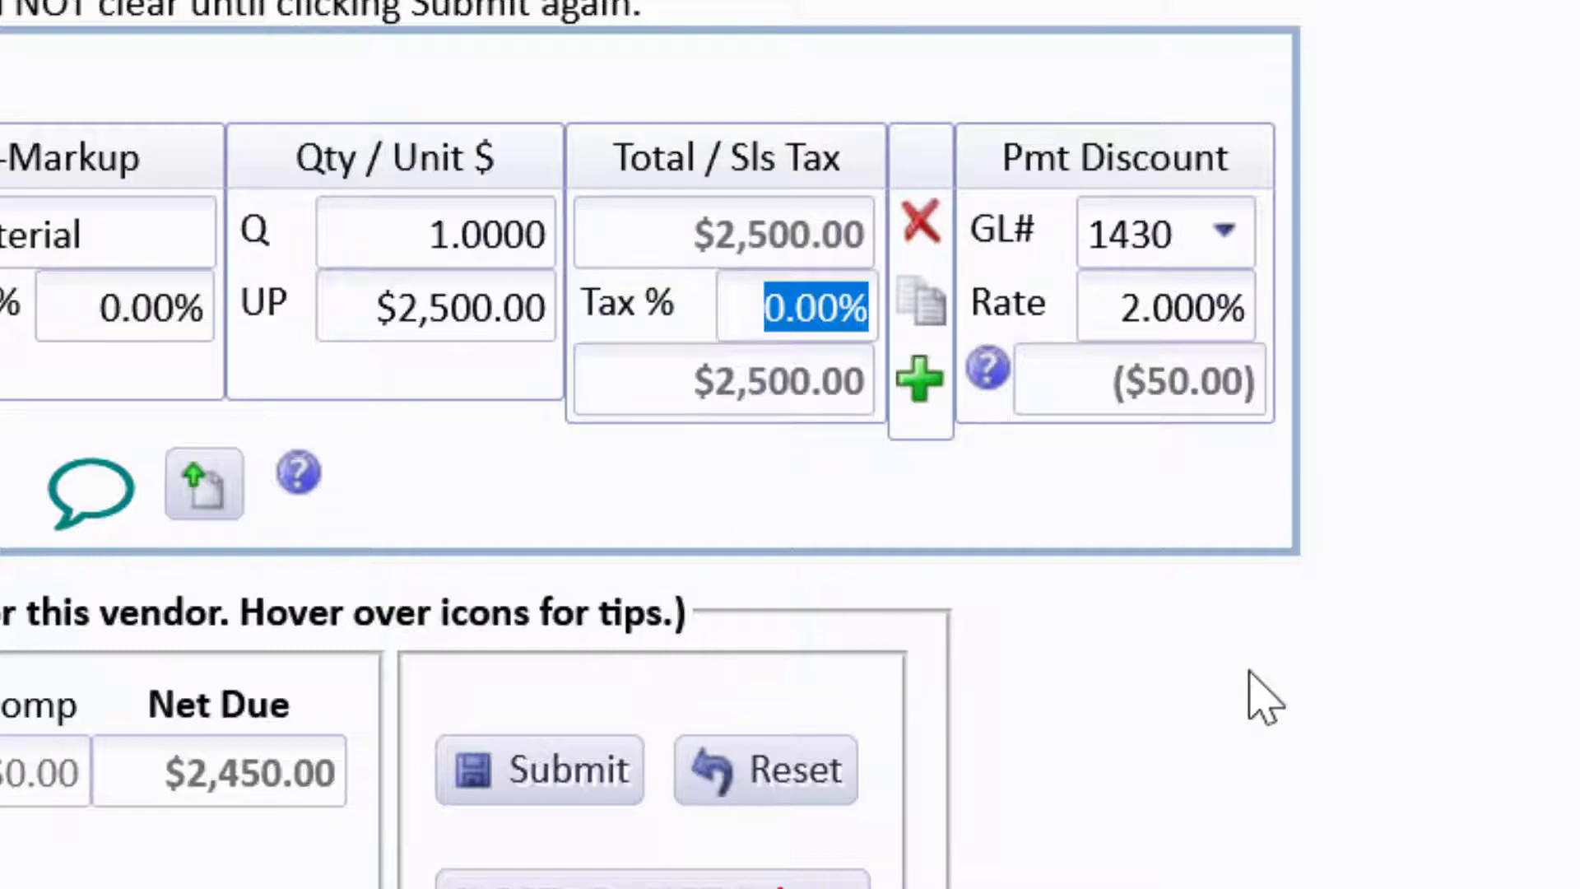
text(8.25)
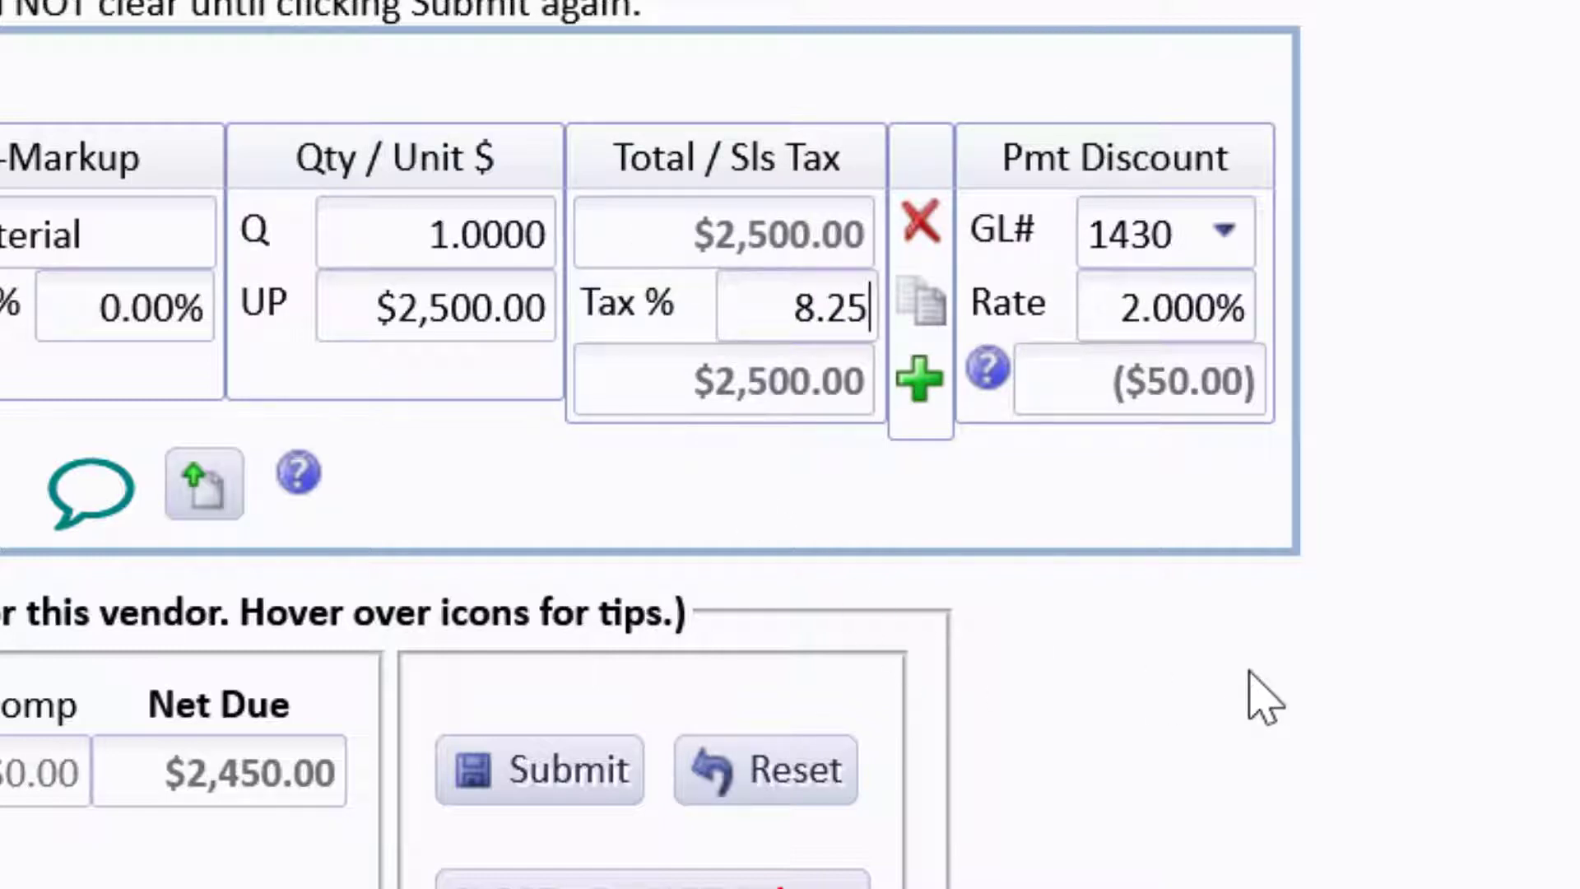
key(Tab)
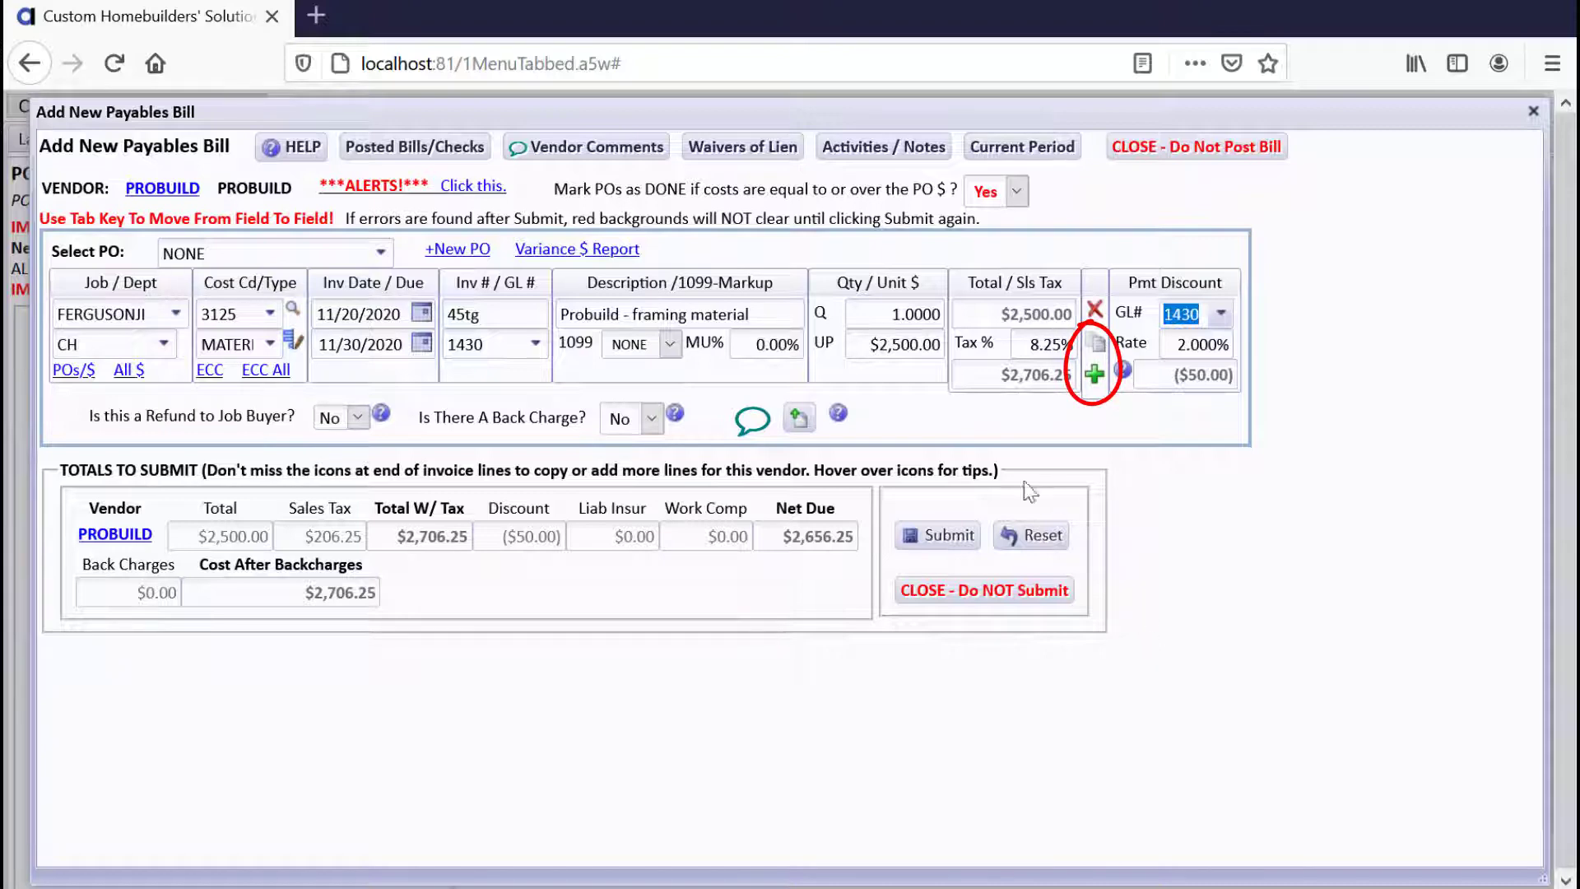
- Copy the bill line to add a second line and change its cost code to 3121
click(1094, 344)
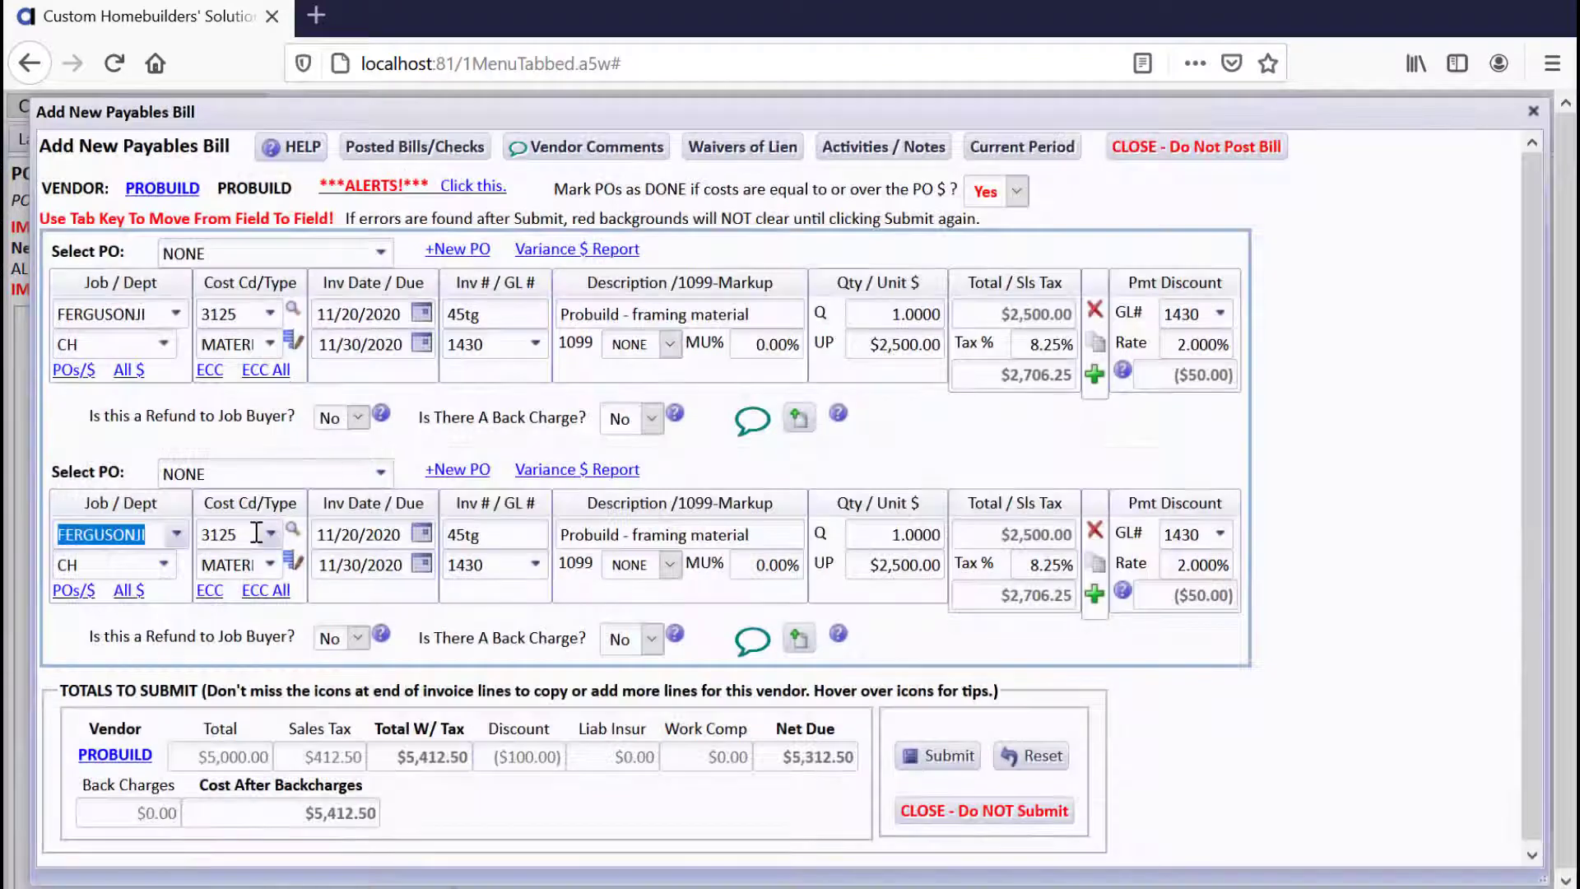
key(Tab)
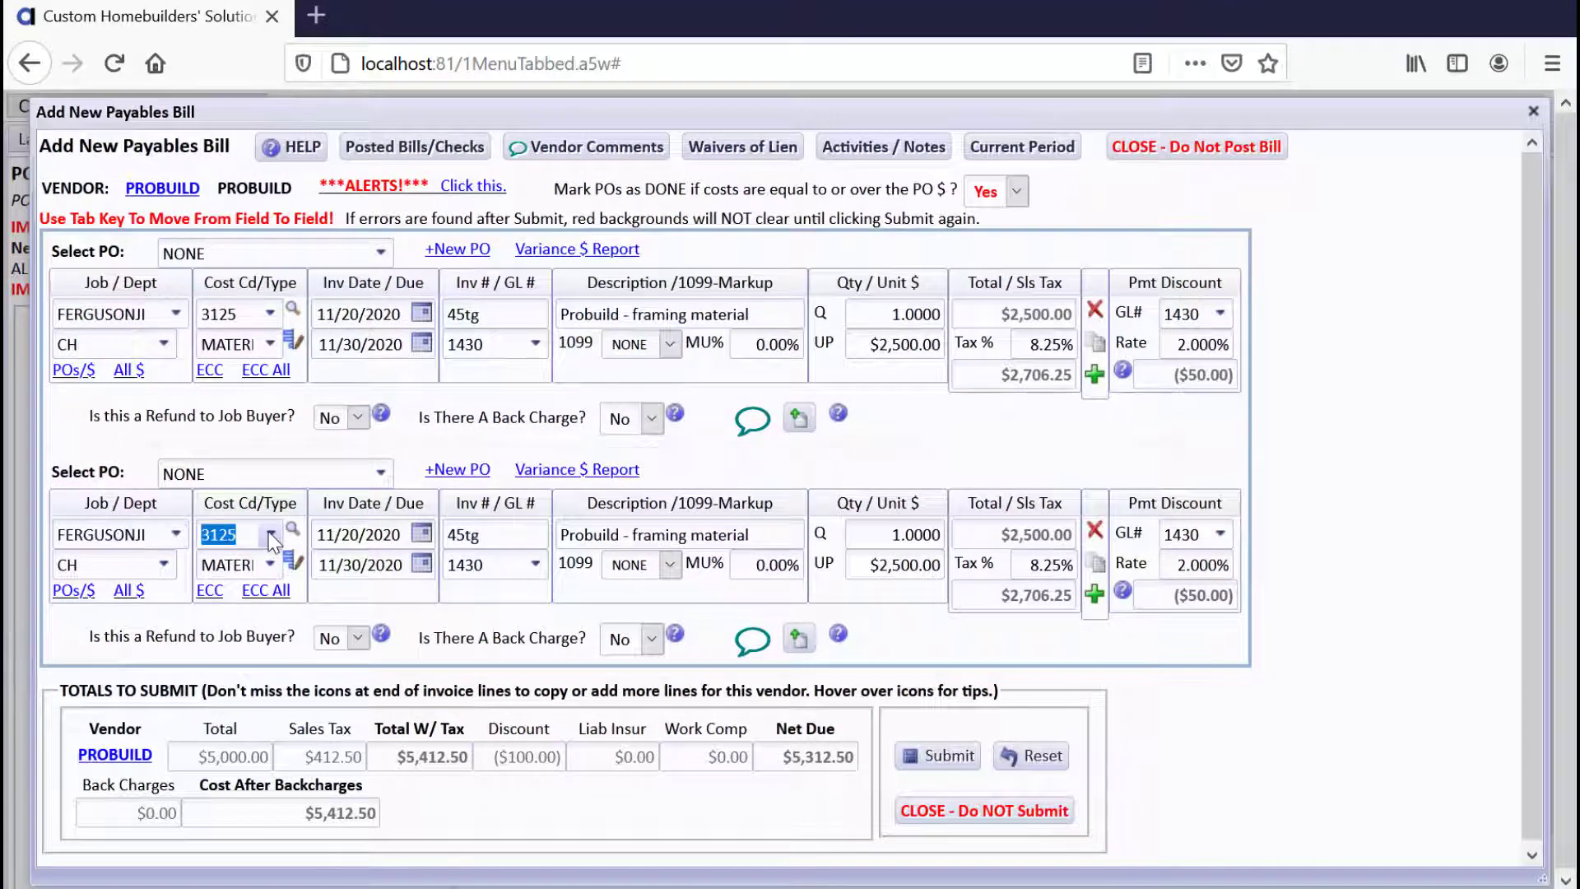
click(269, 535)
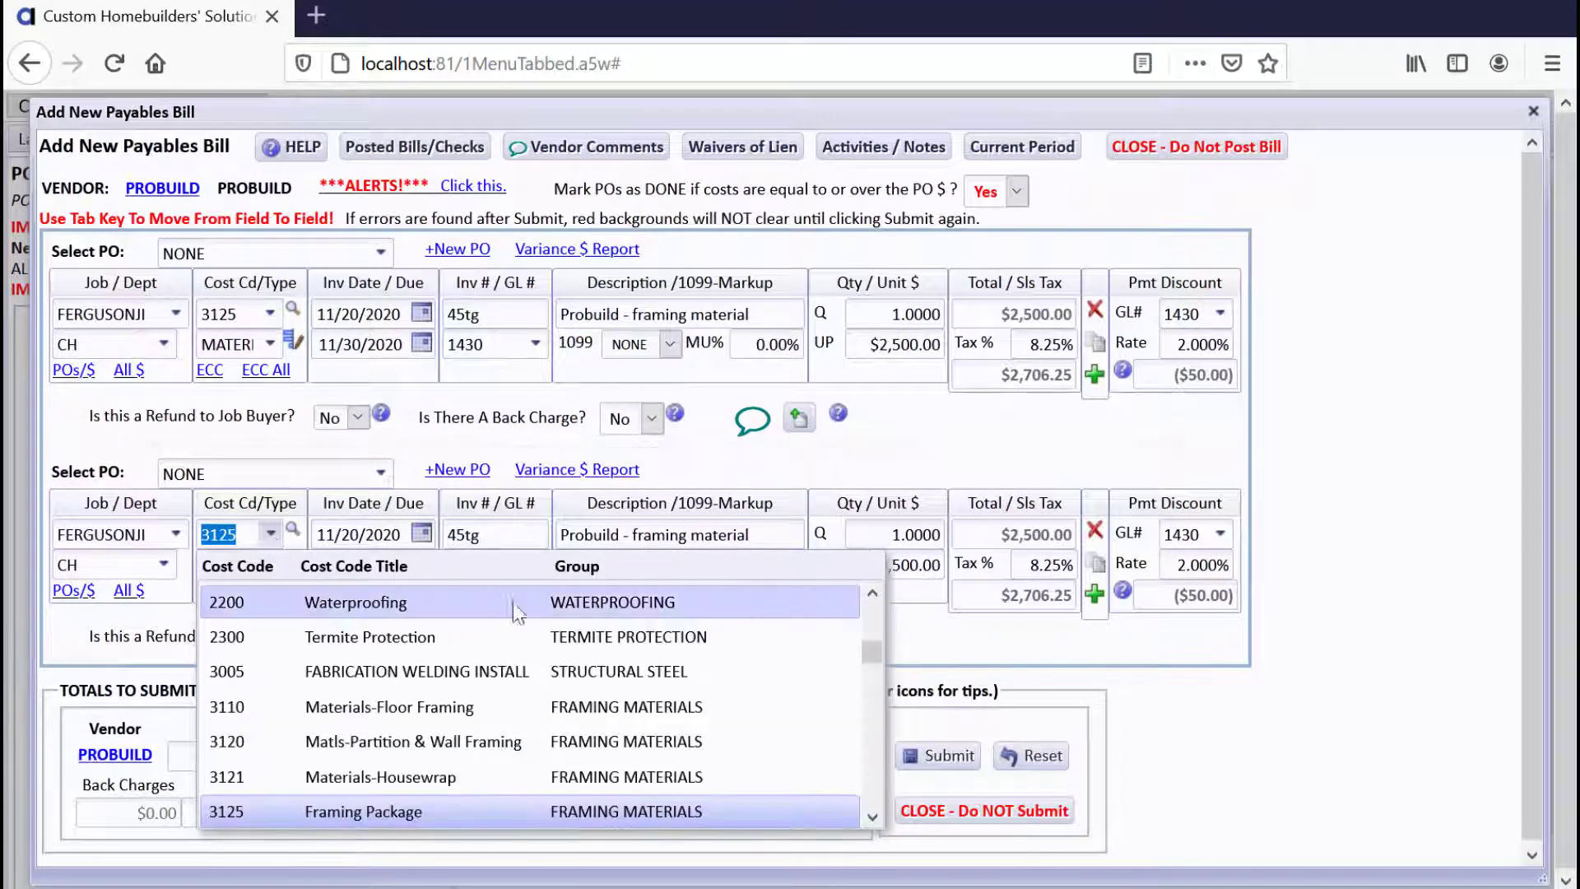
click(872, 816)
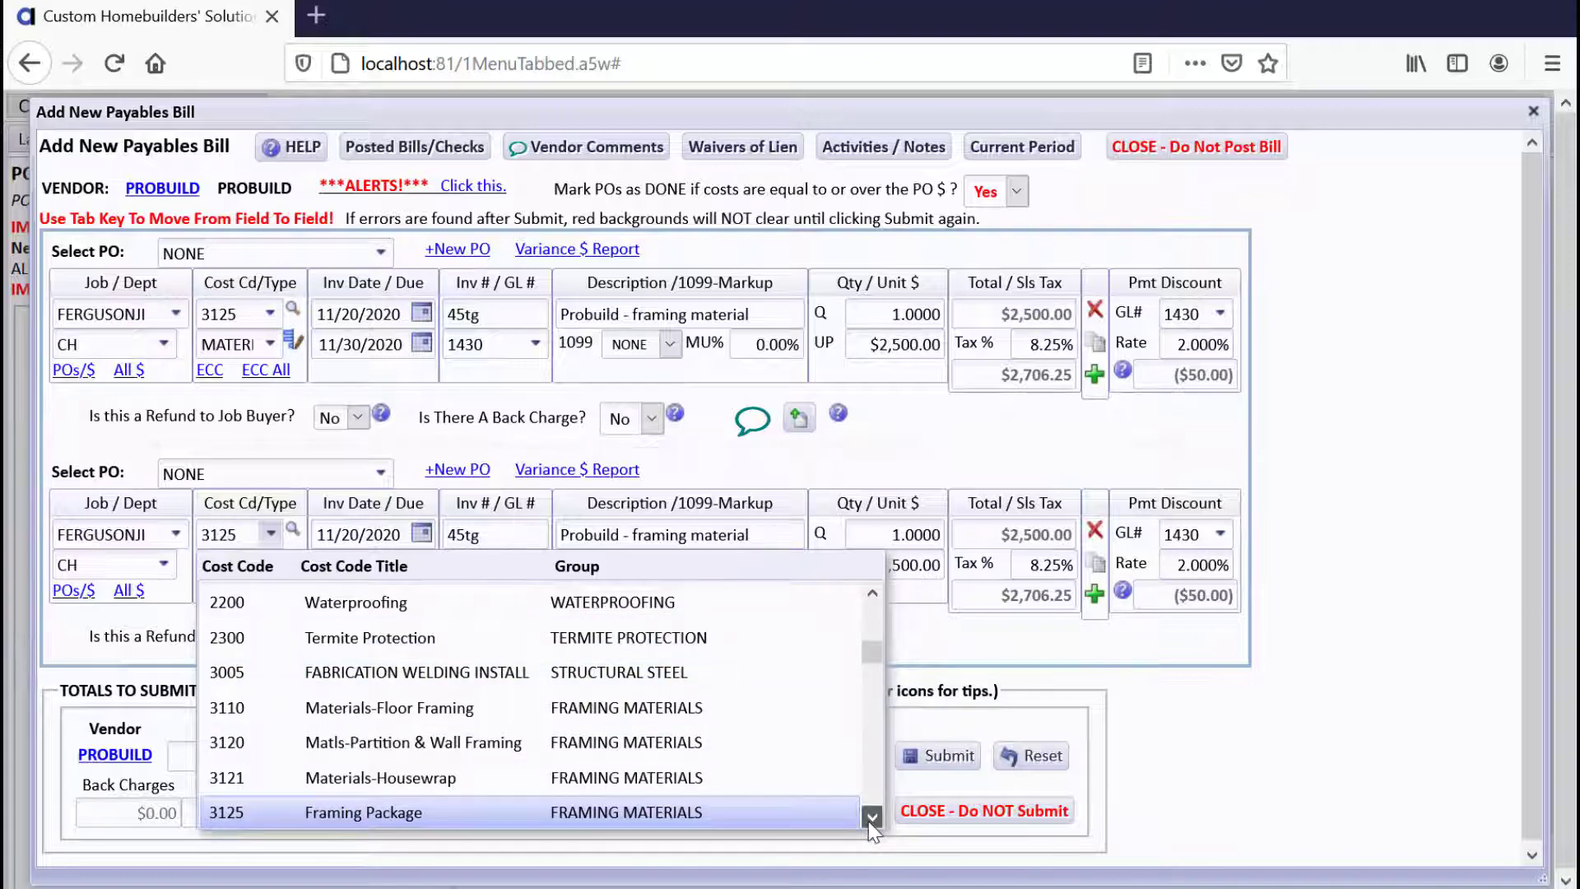
click(693, 722)
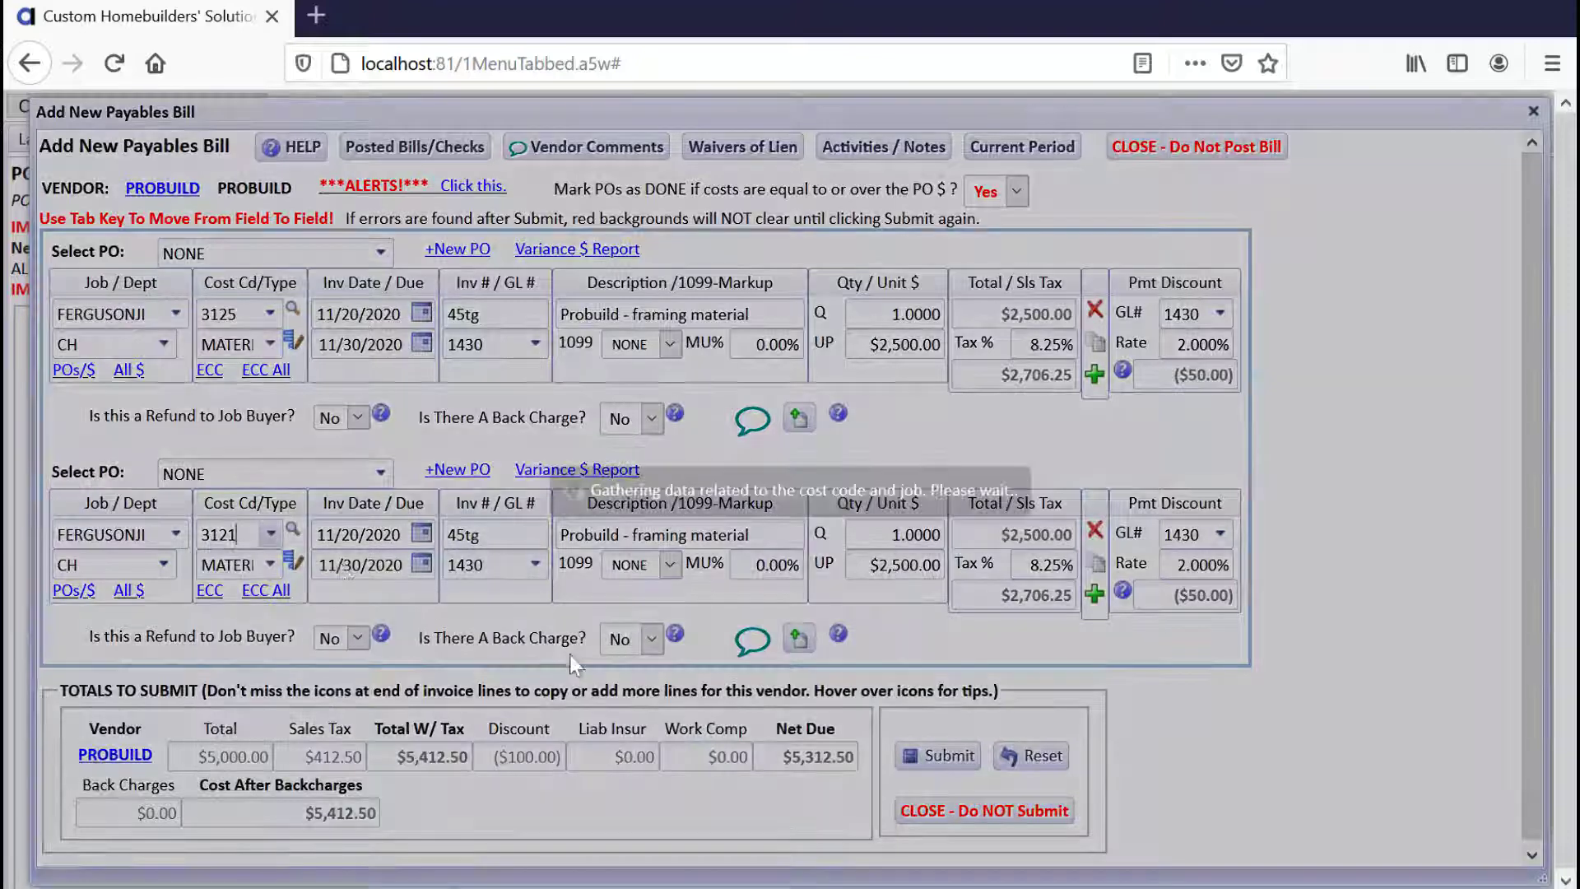
- Assign the second bill line to job DEGROOT and set its unit price to $500.00
click(172, 536)
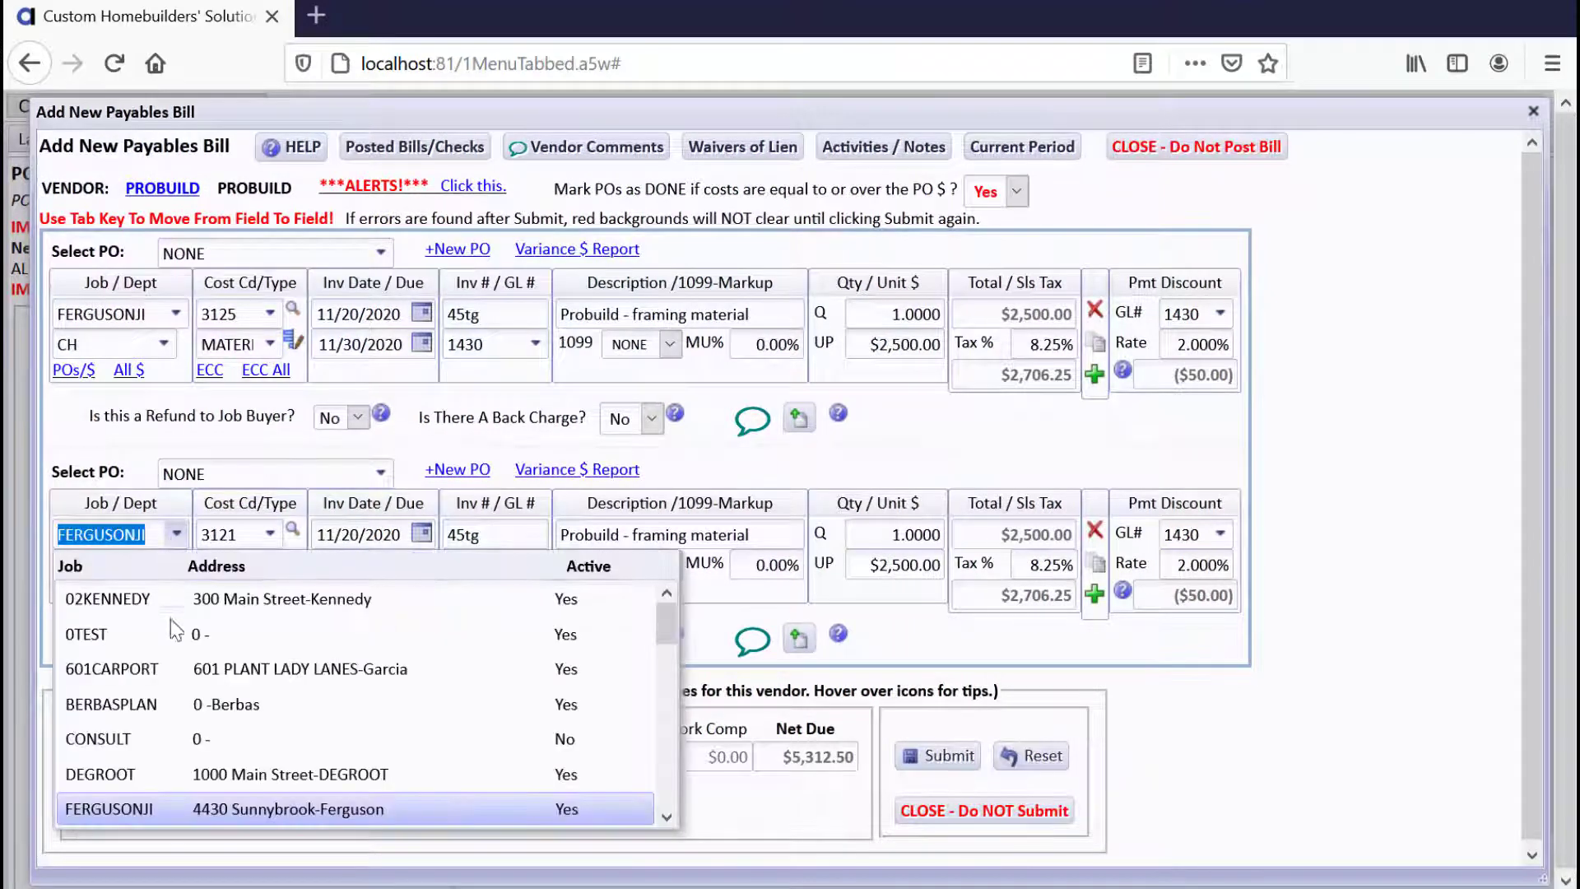
click(239, 774)
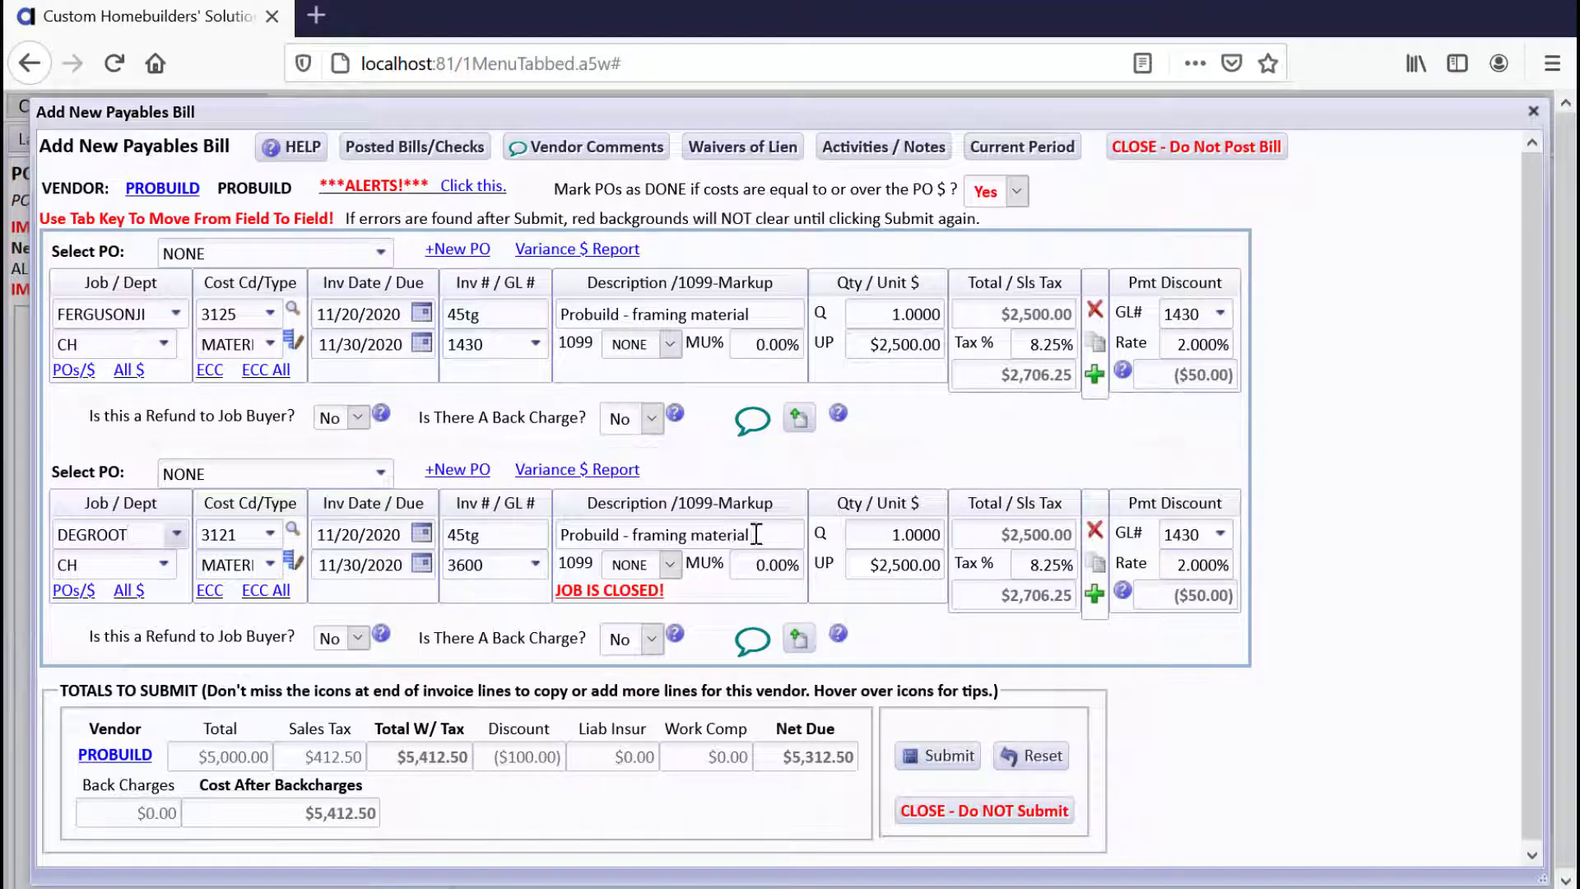
drag(858, 561, 964, 561)
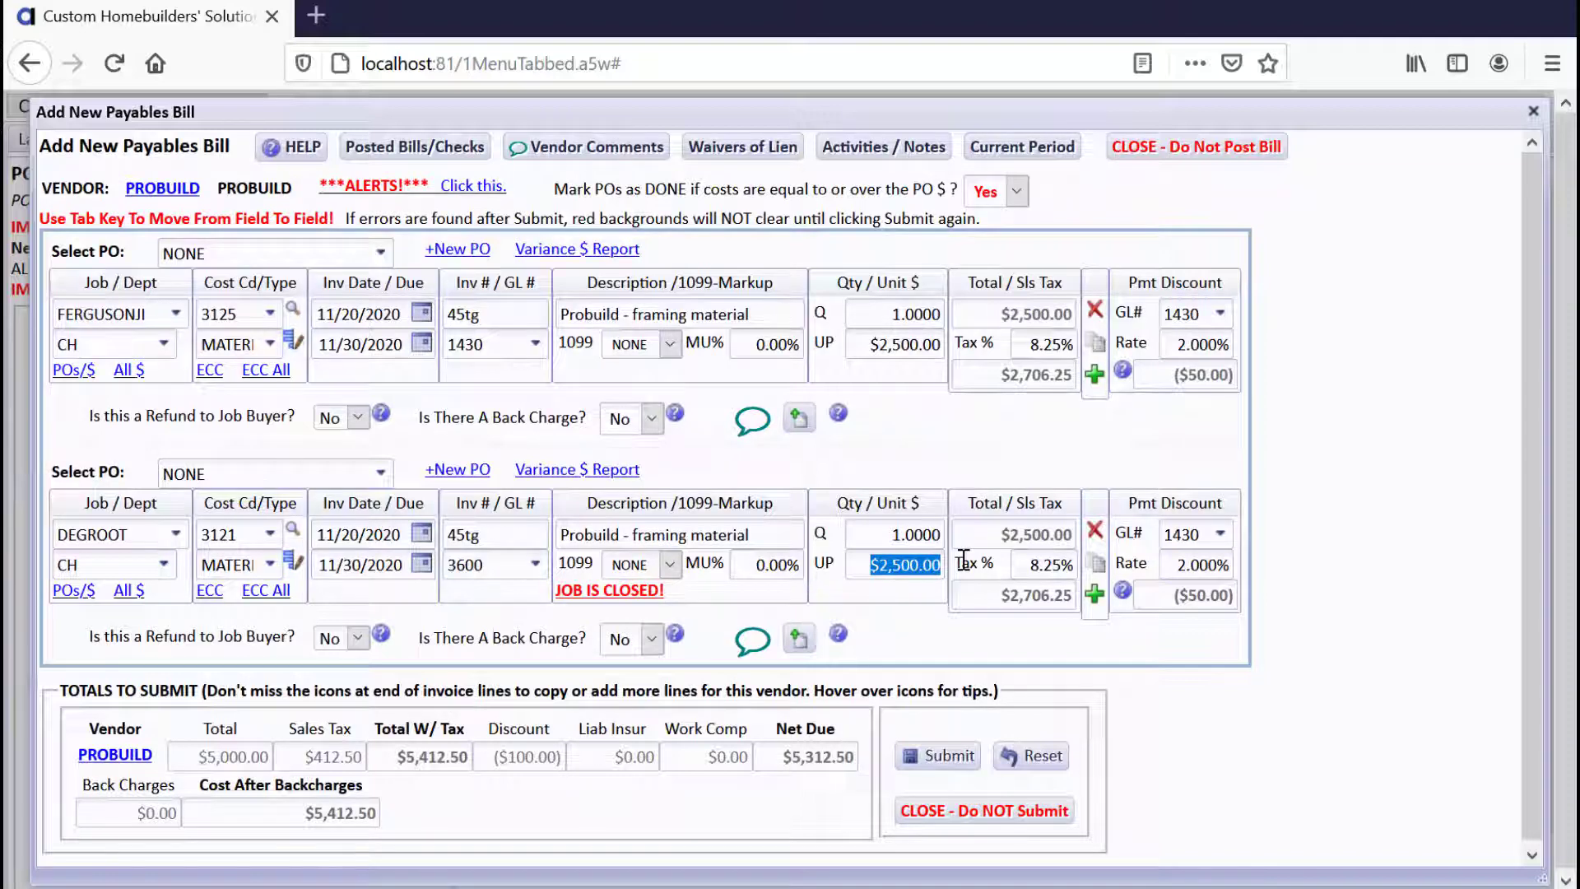
text(500)
key(Tab)
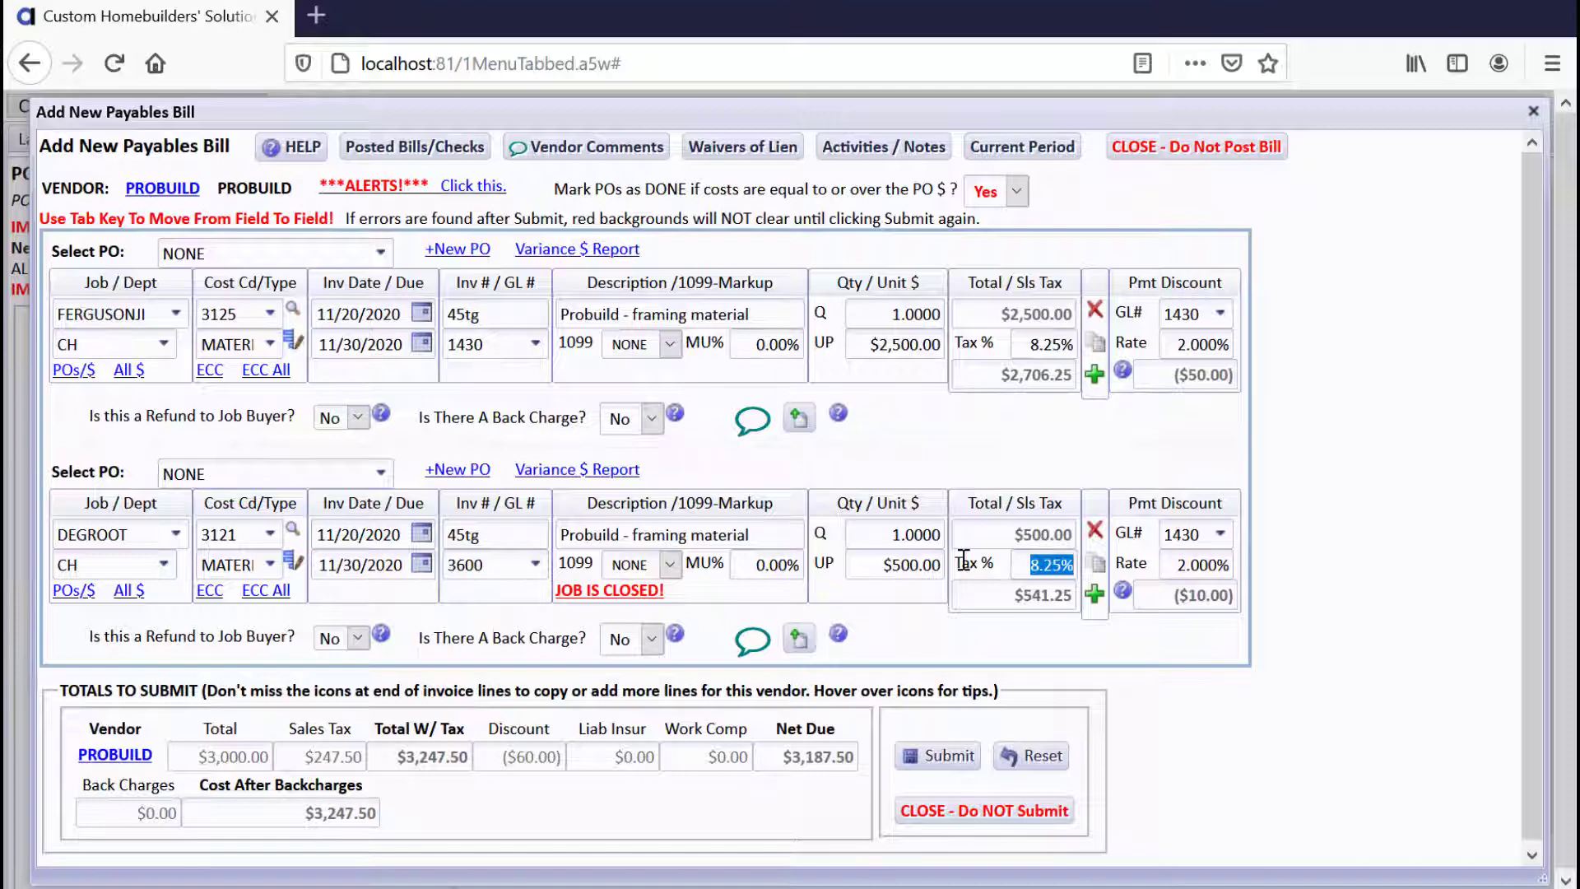
click(960, 637)
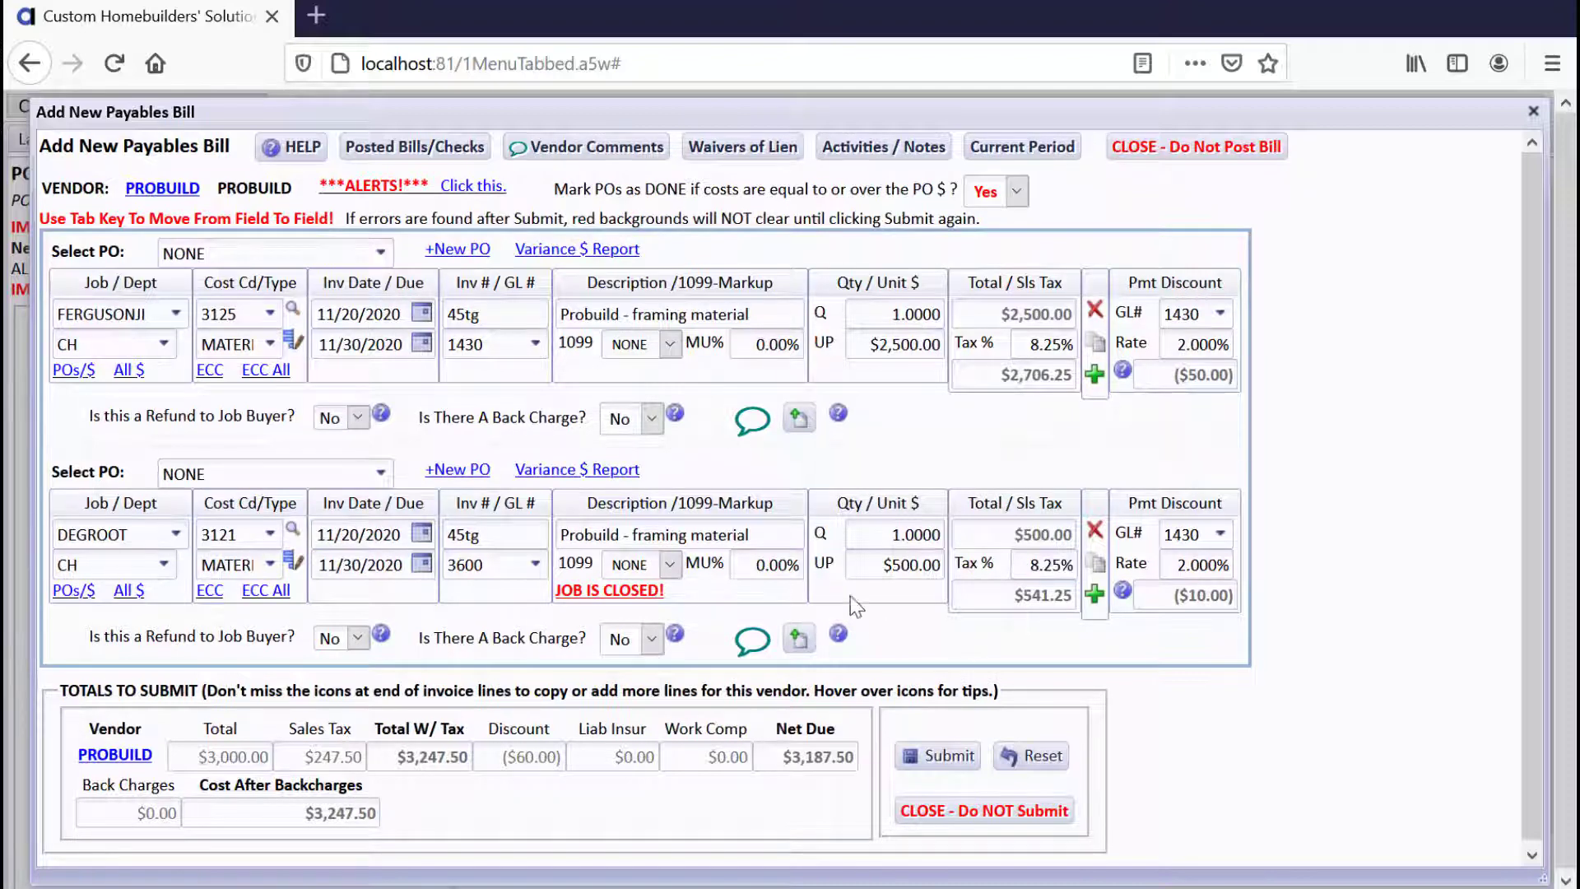
- Delete the second bill line for job DEGROOT
click(1093, 531)
click(758, 685)
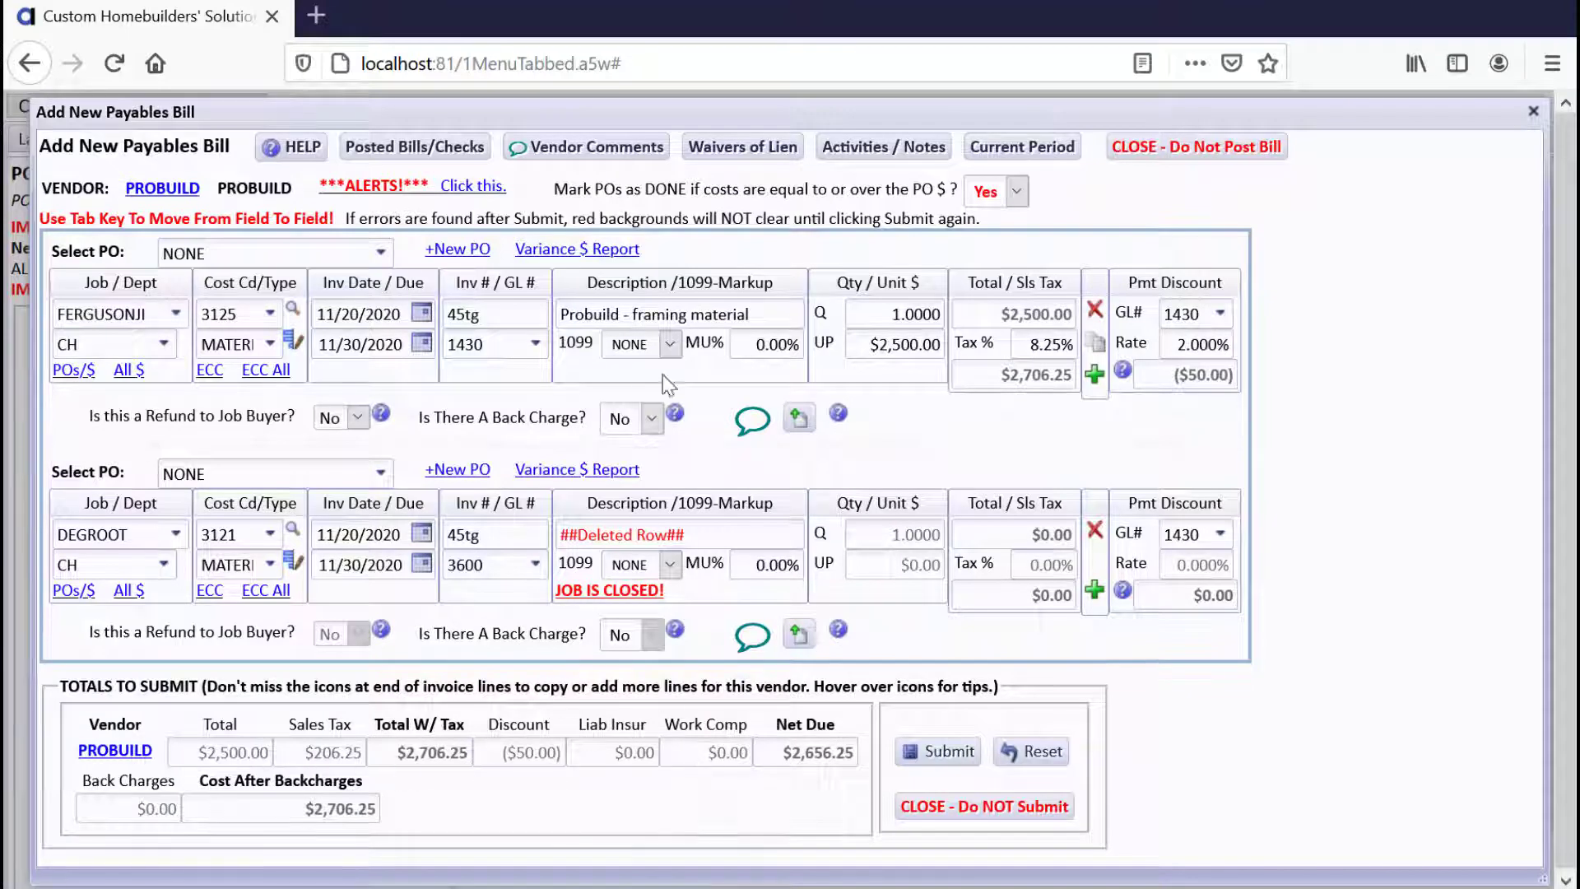
- Submit the PROBUILD bill, post it as unpaid to pay later, and review the posted entries
click(945, 763)
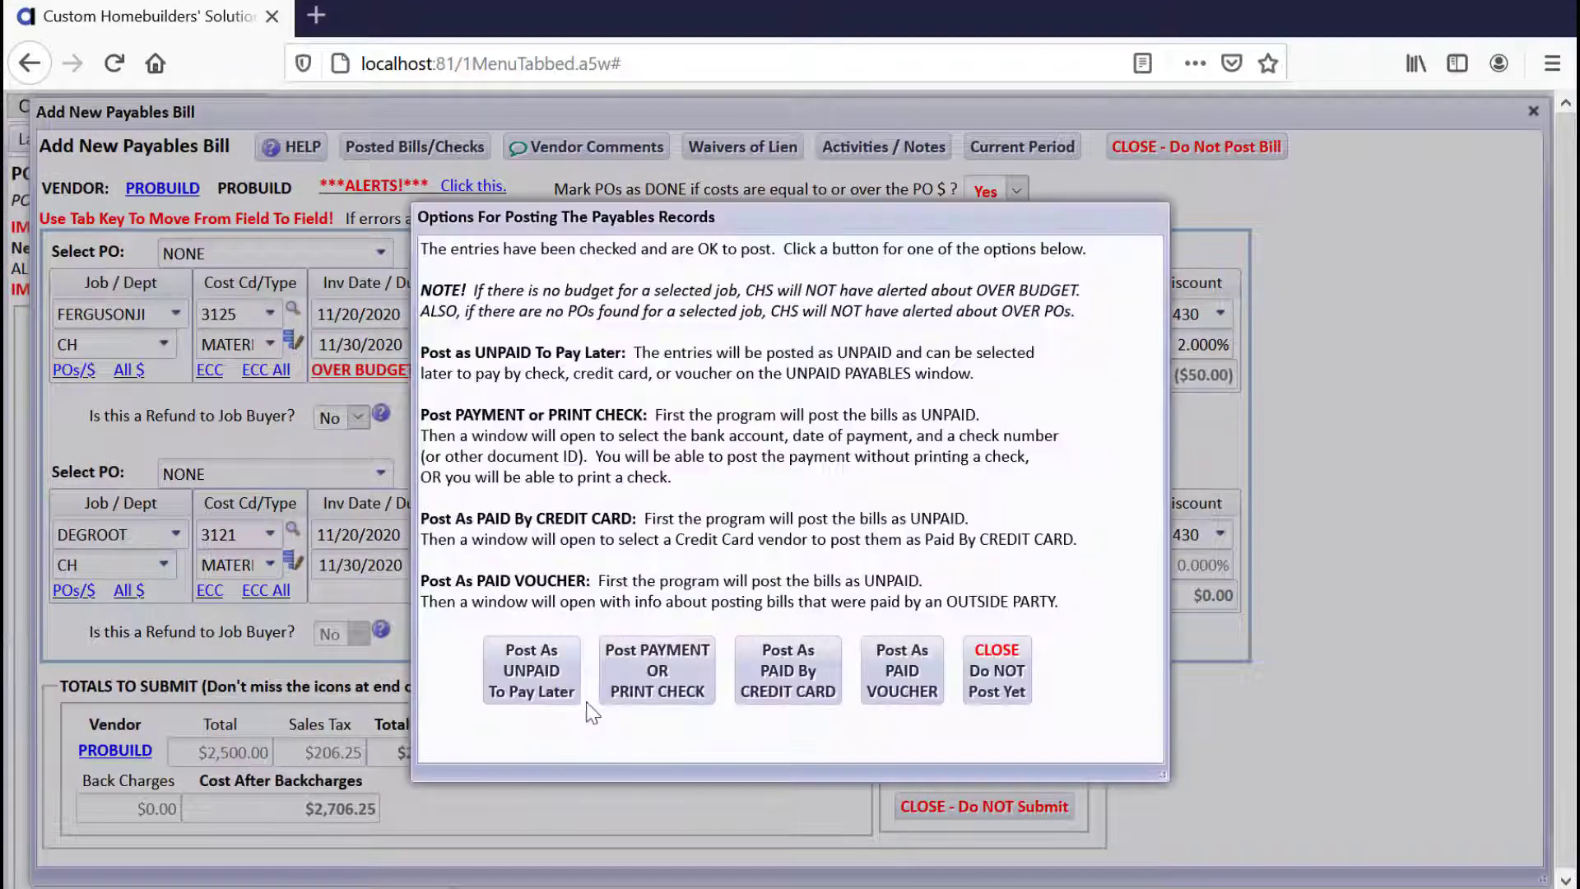
click(551, 692)
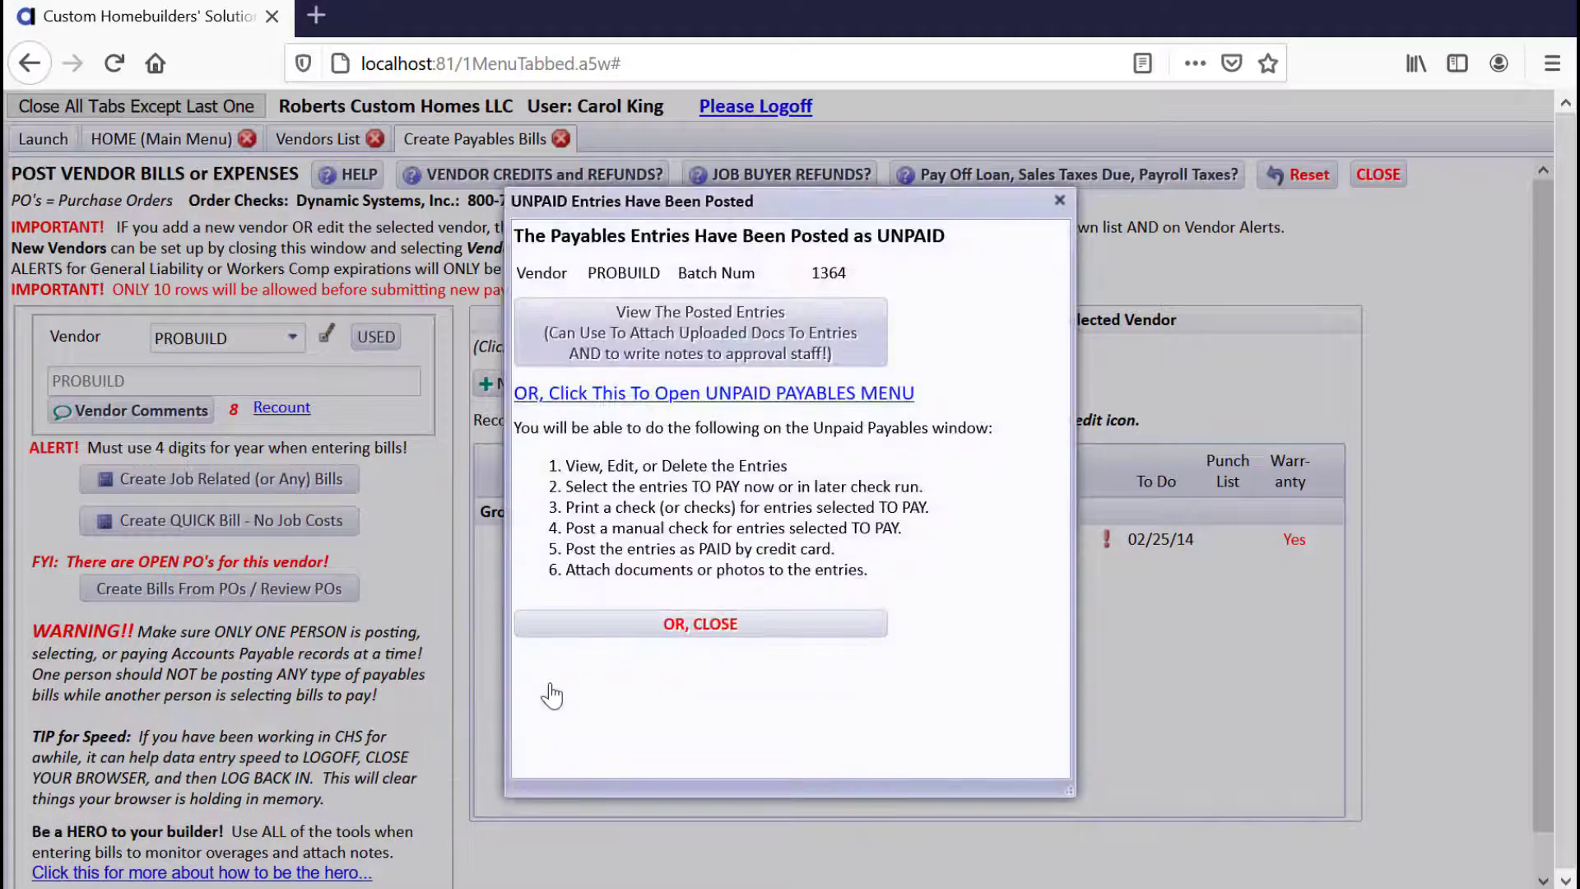
click(752, 329)
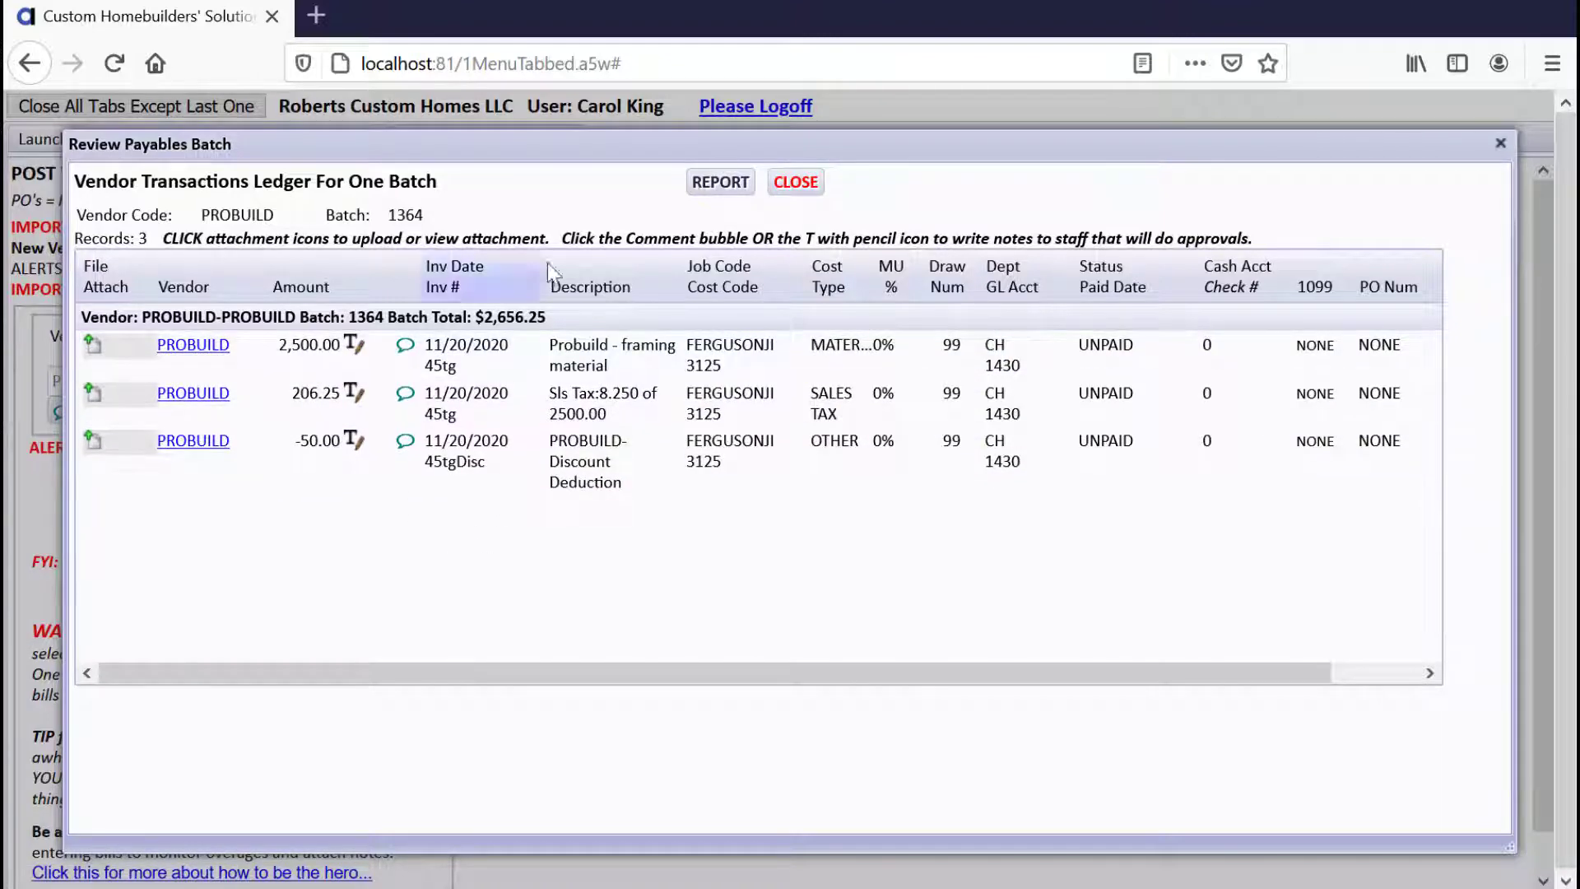
click(795, 182)
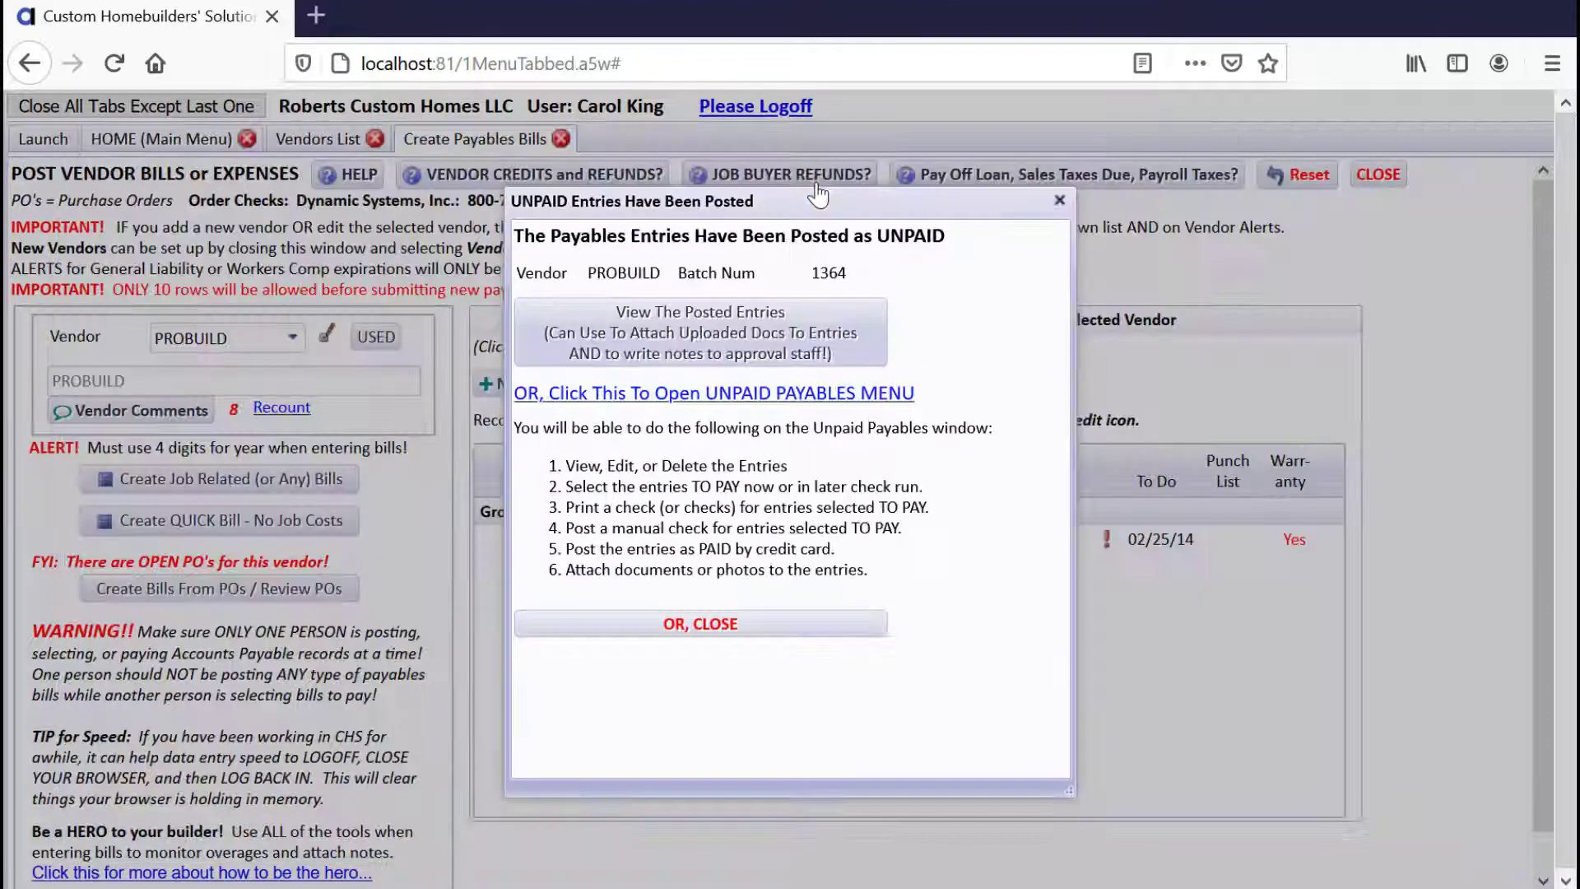
click(803, 635)
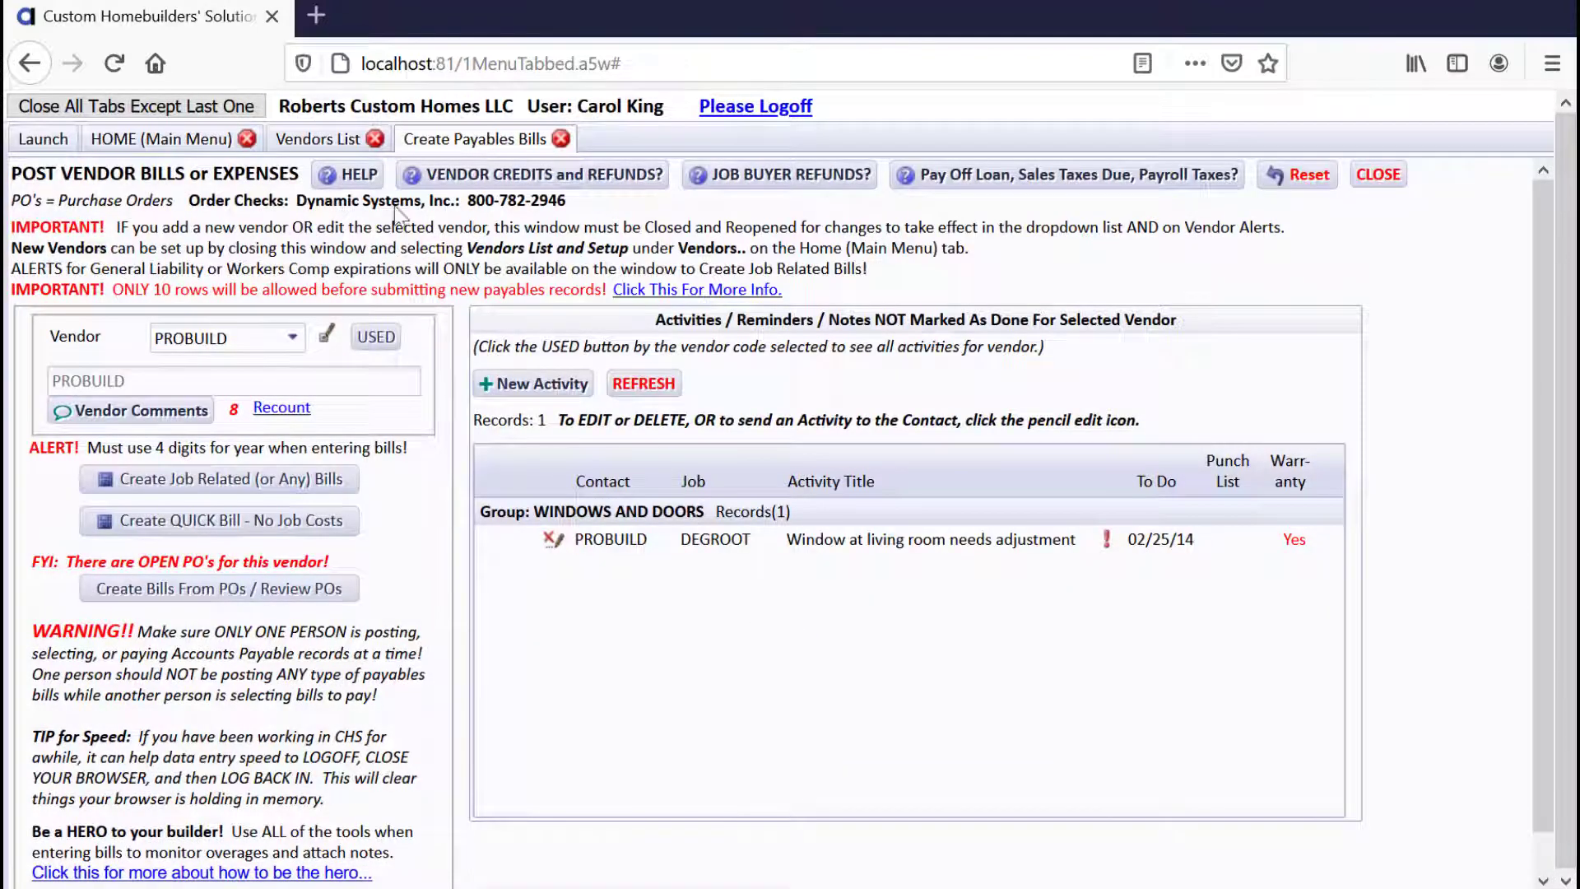
- Show all vendors in the vendors list and examine the payment terms in ABC FOUNDATION's setup
click(327, 142)
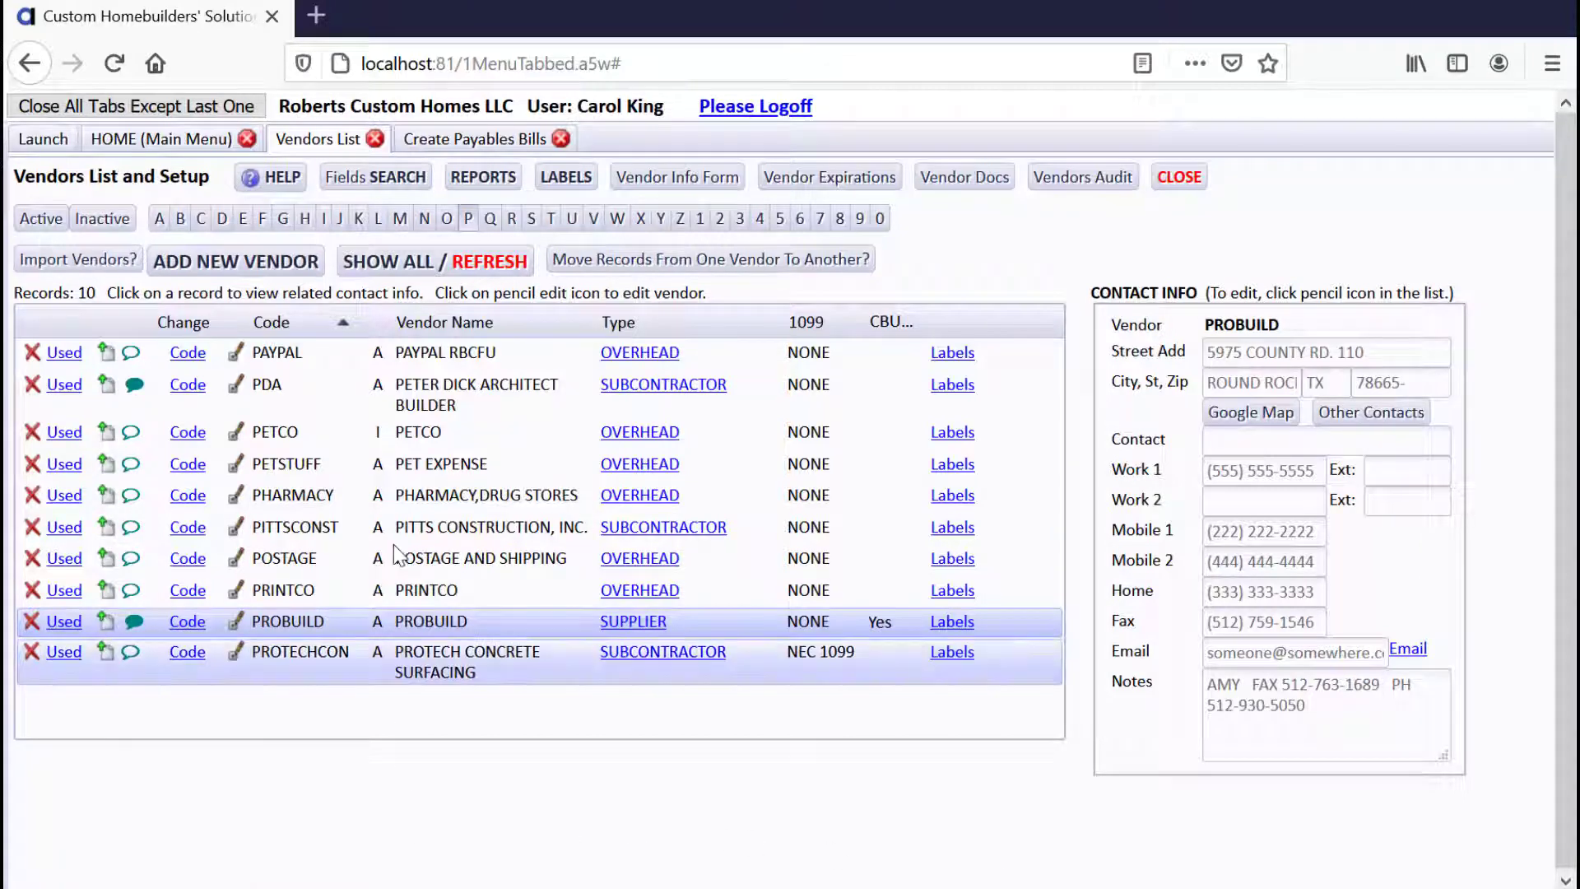
click(422, 265)
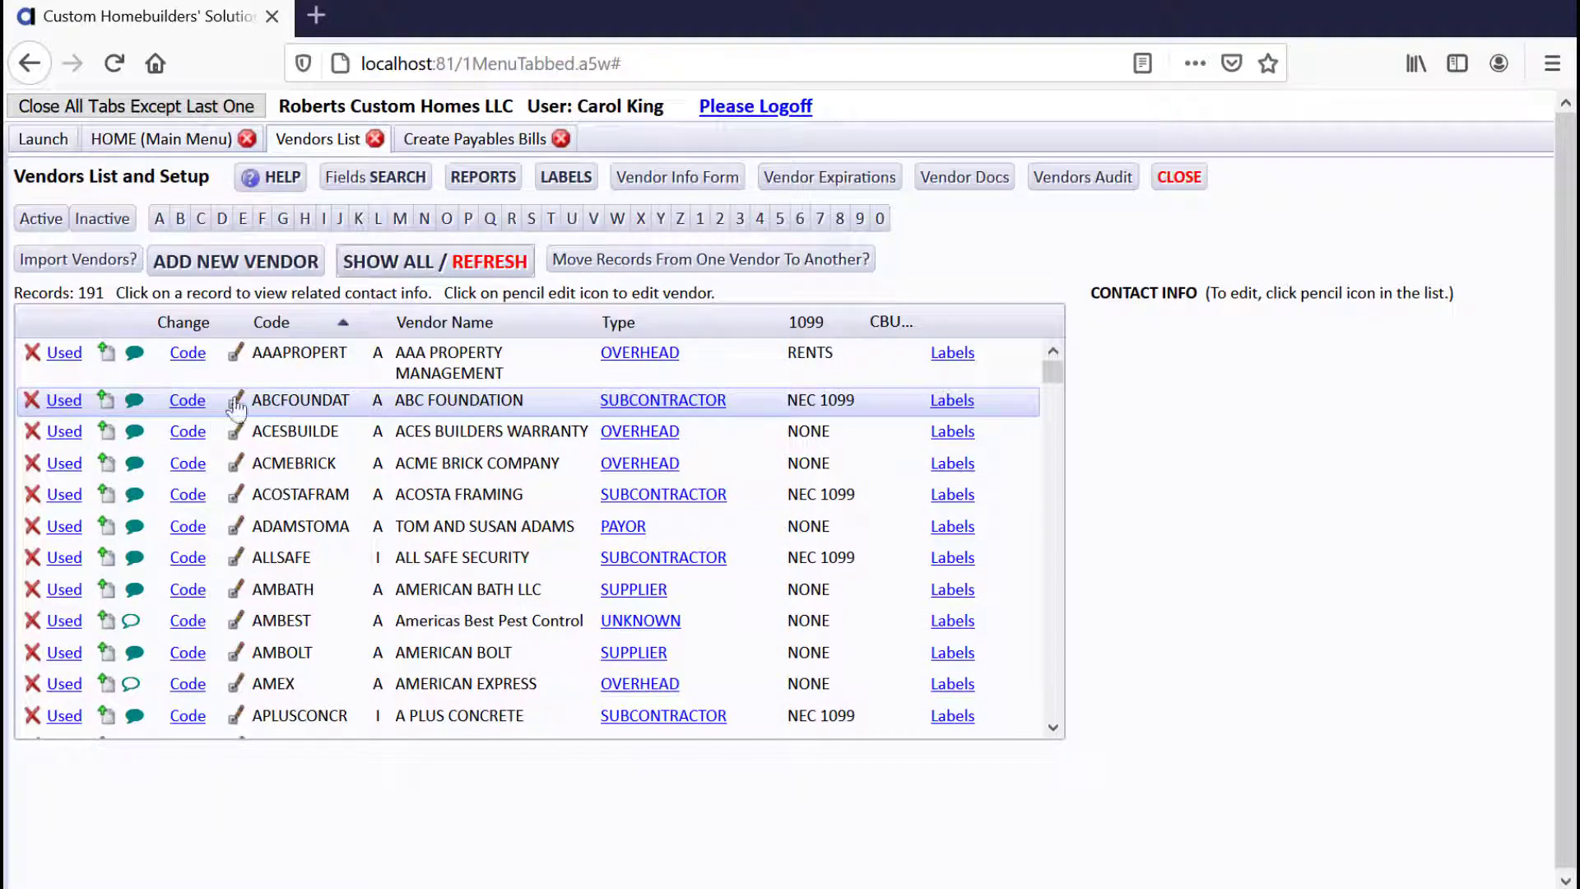
click(236, 405)
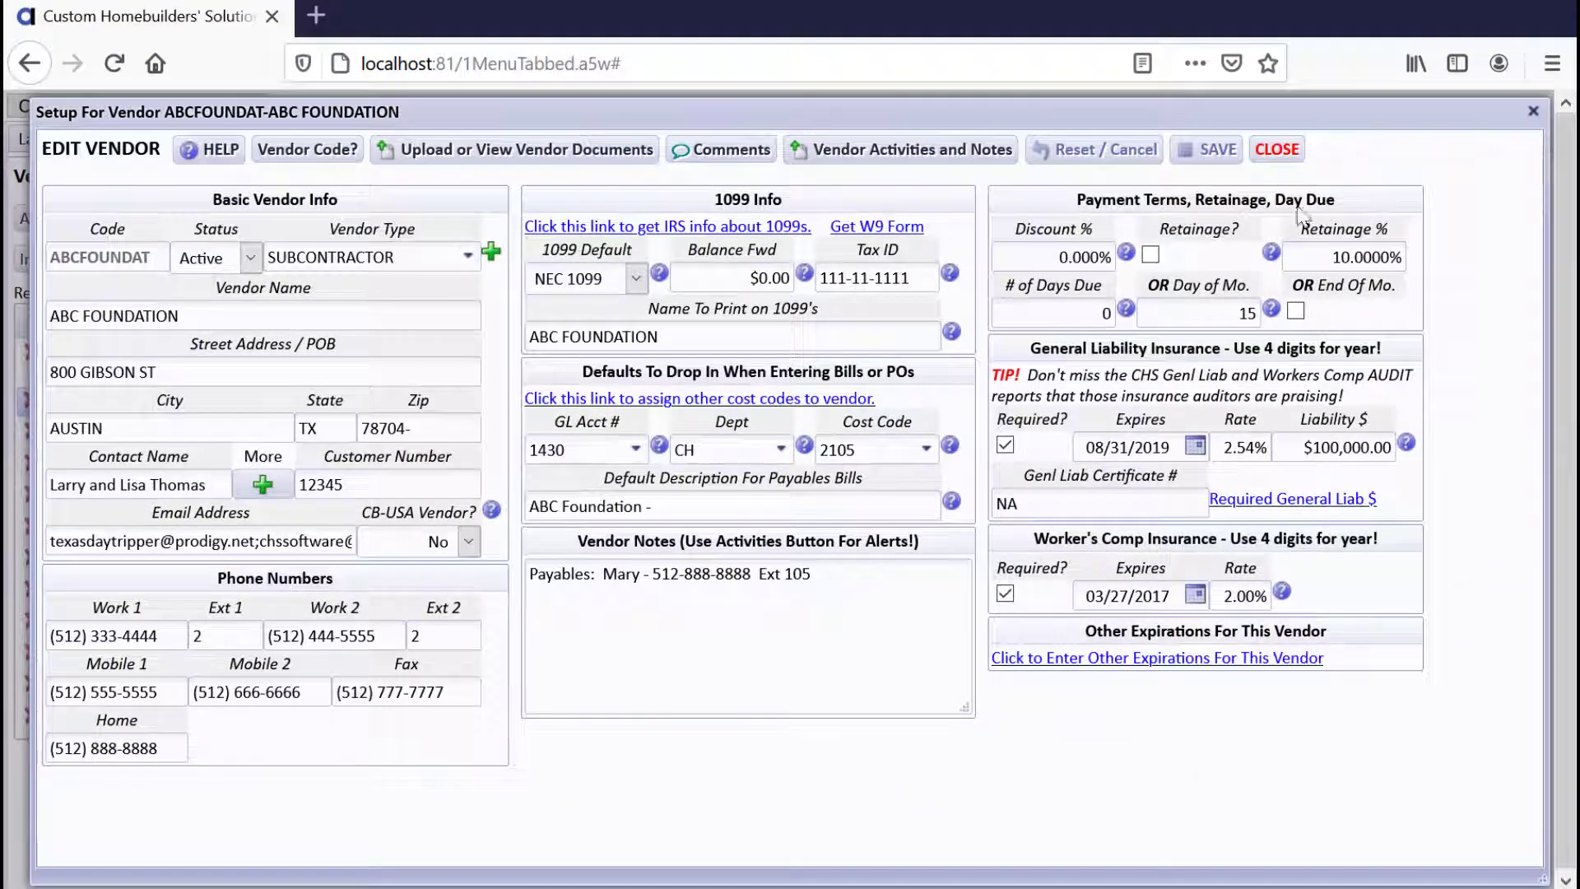
click(1277, 152)
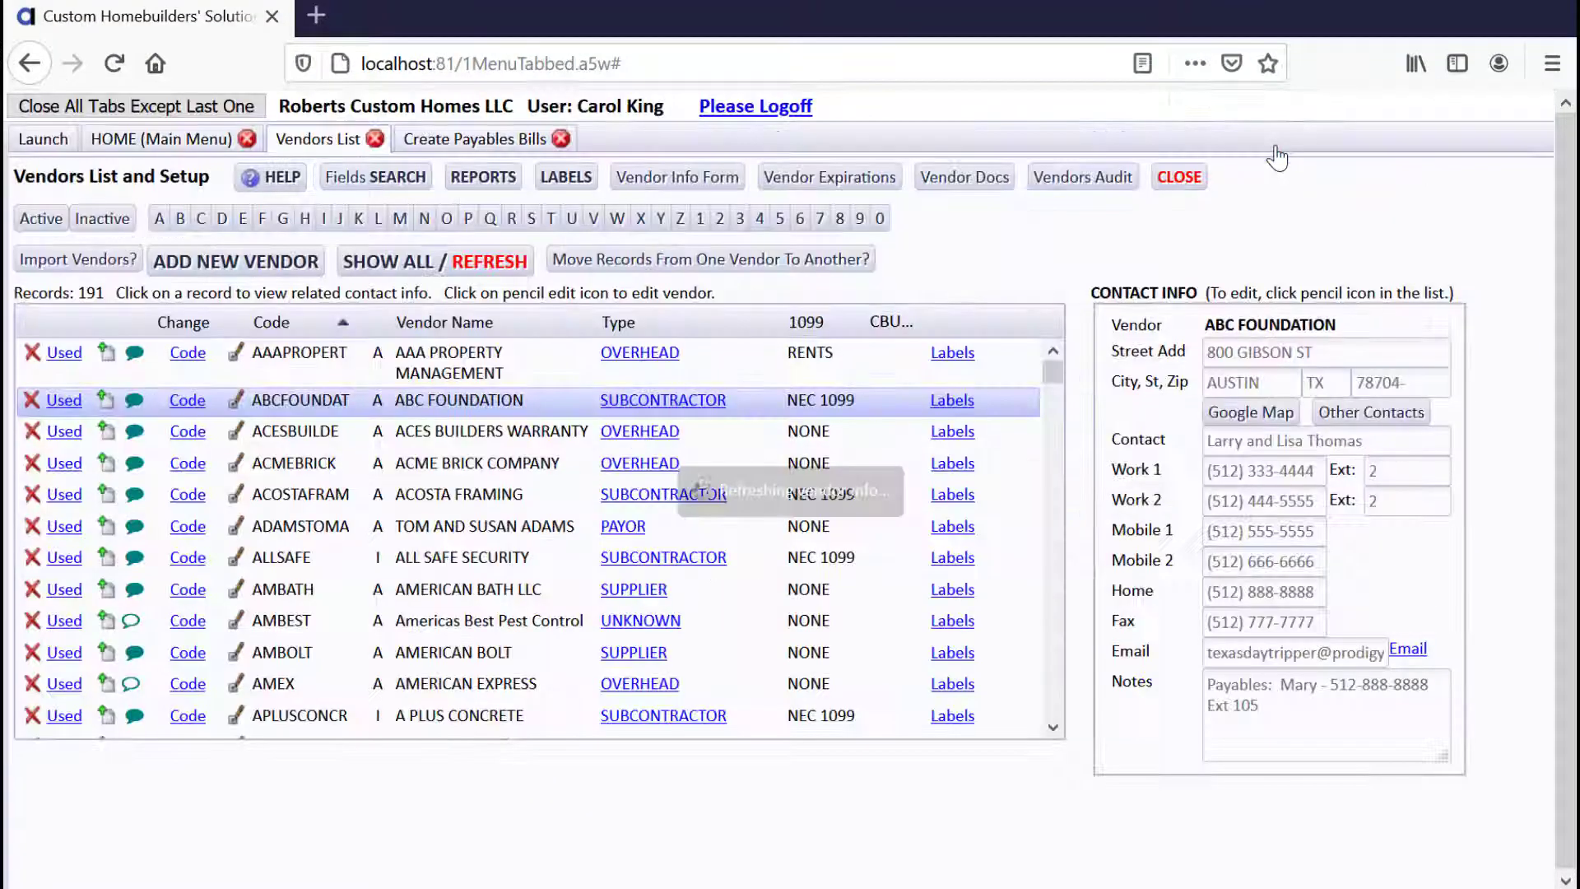
- Return to bill creation and select vendor ABCFOUNDAT for a new job-related bill
click(452, 142)
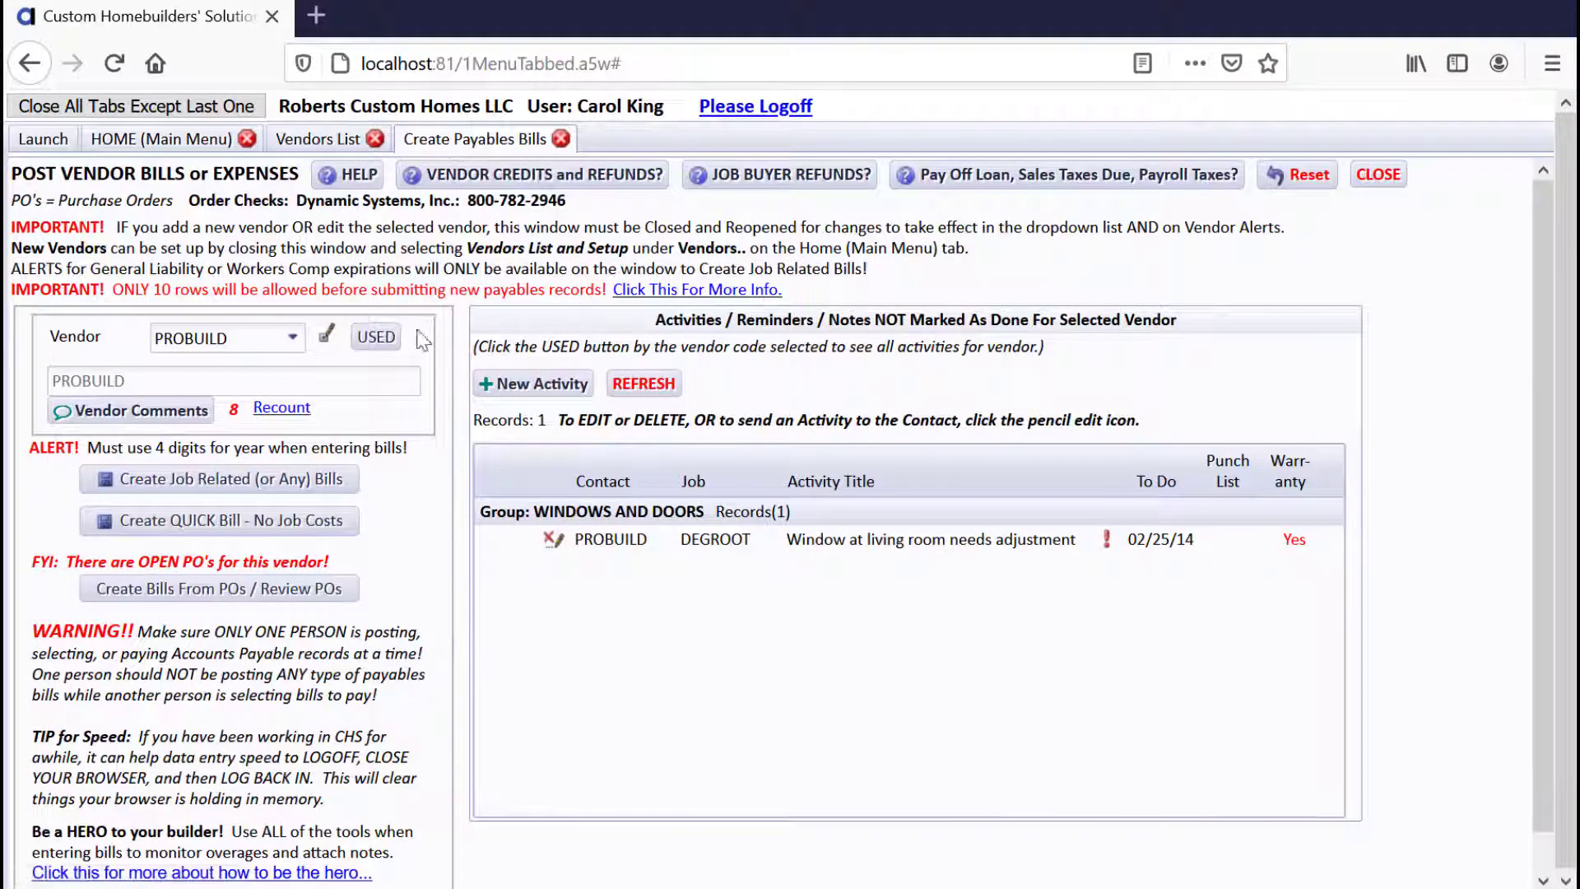
click(268, 332)
text(abc)
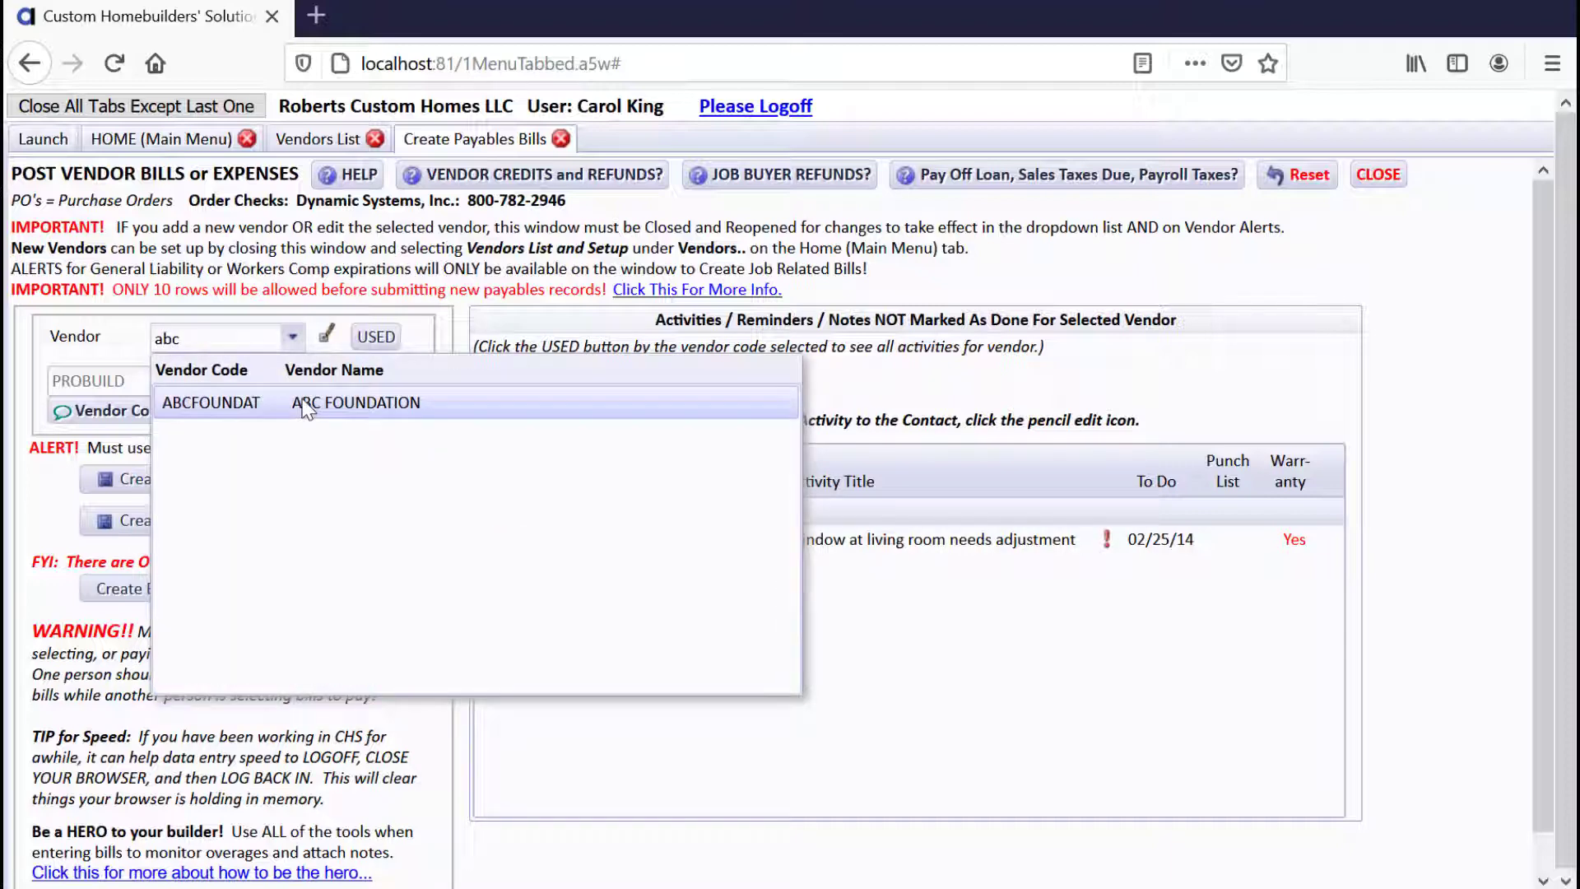
click(306, 405)
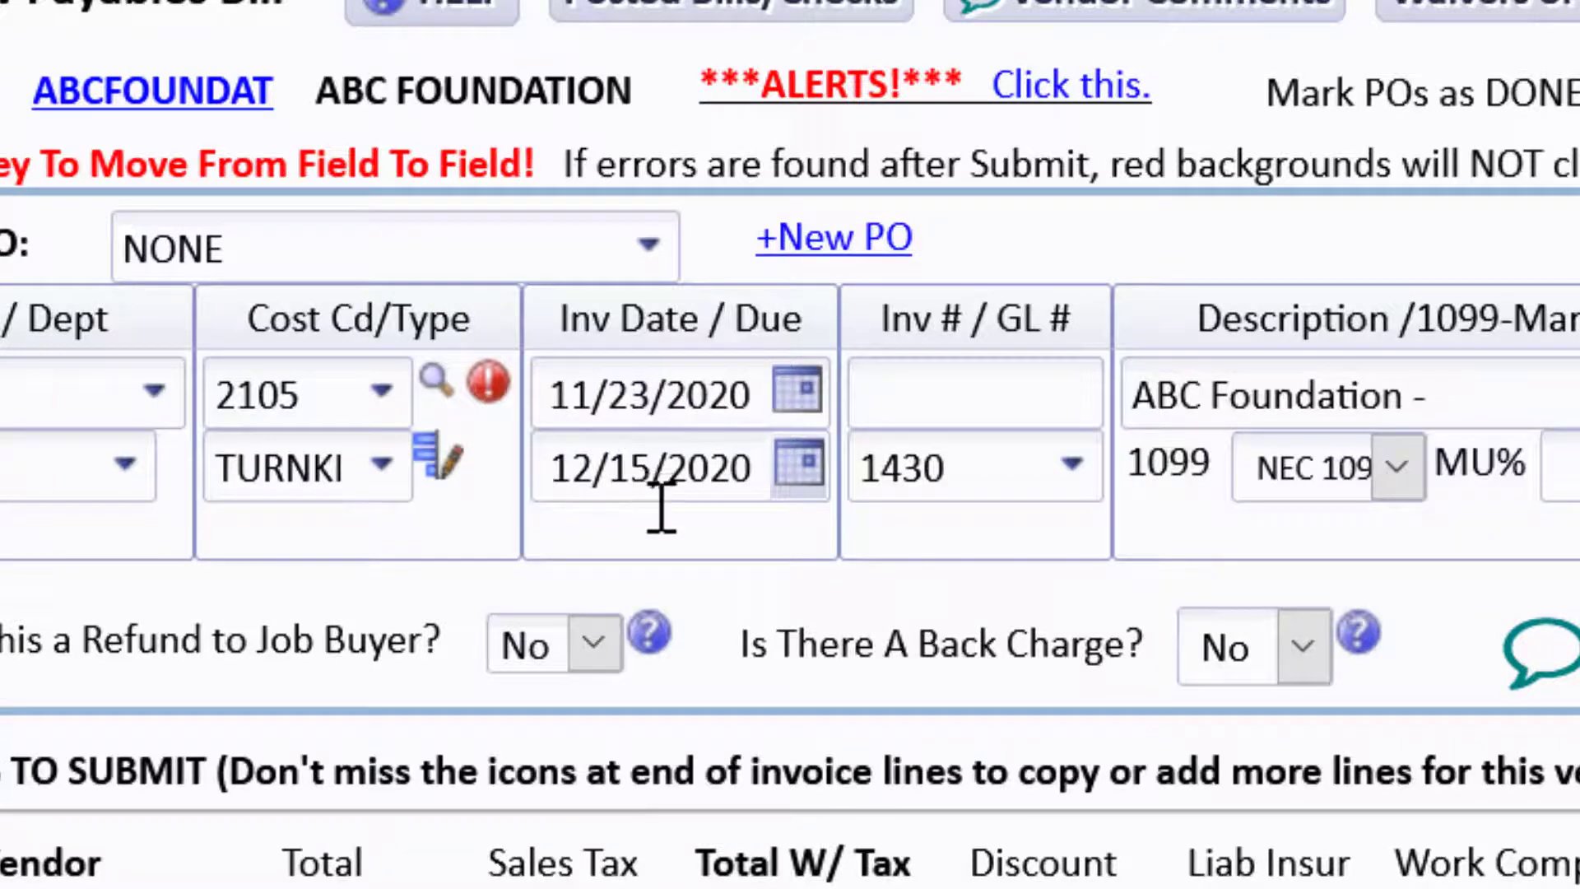
- Set the ABC FOUNDATION bill line's invoice date to 11/10/2020
click(798, 412)
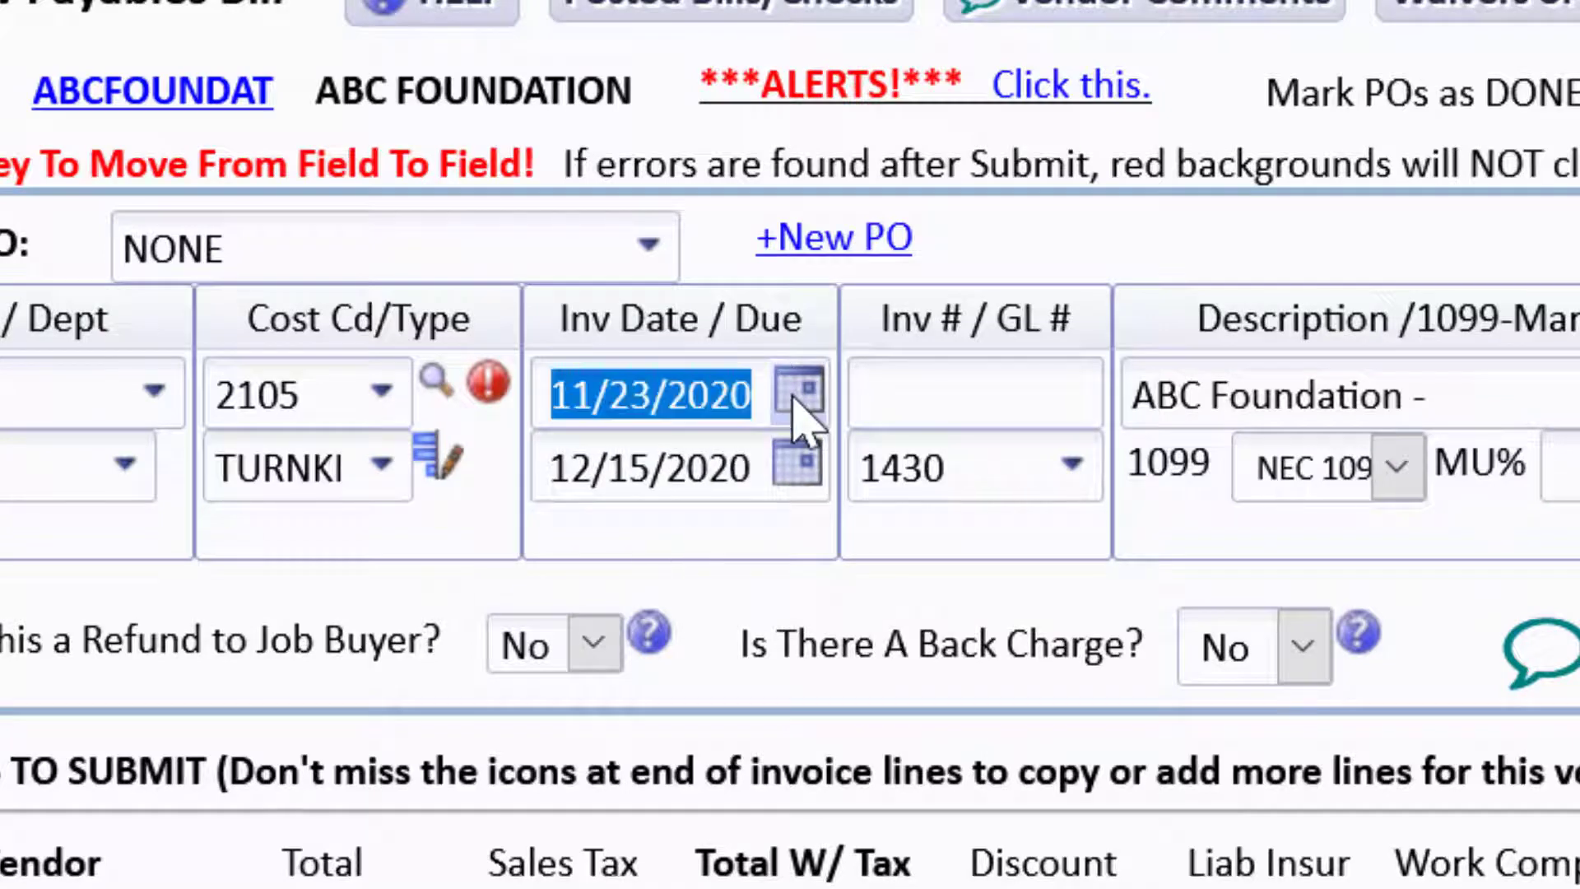
click(798, 393)
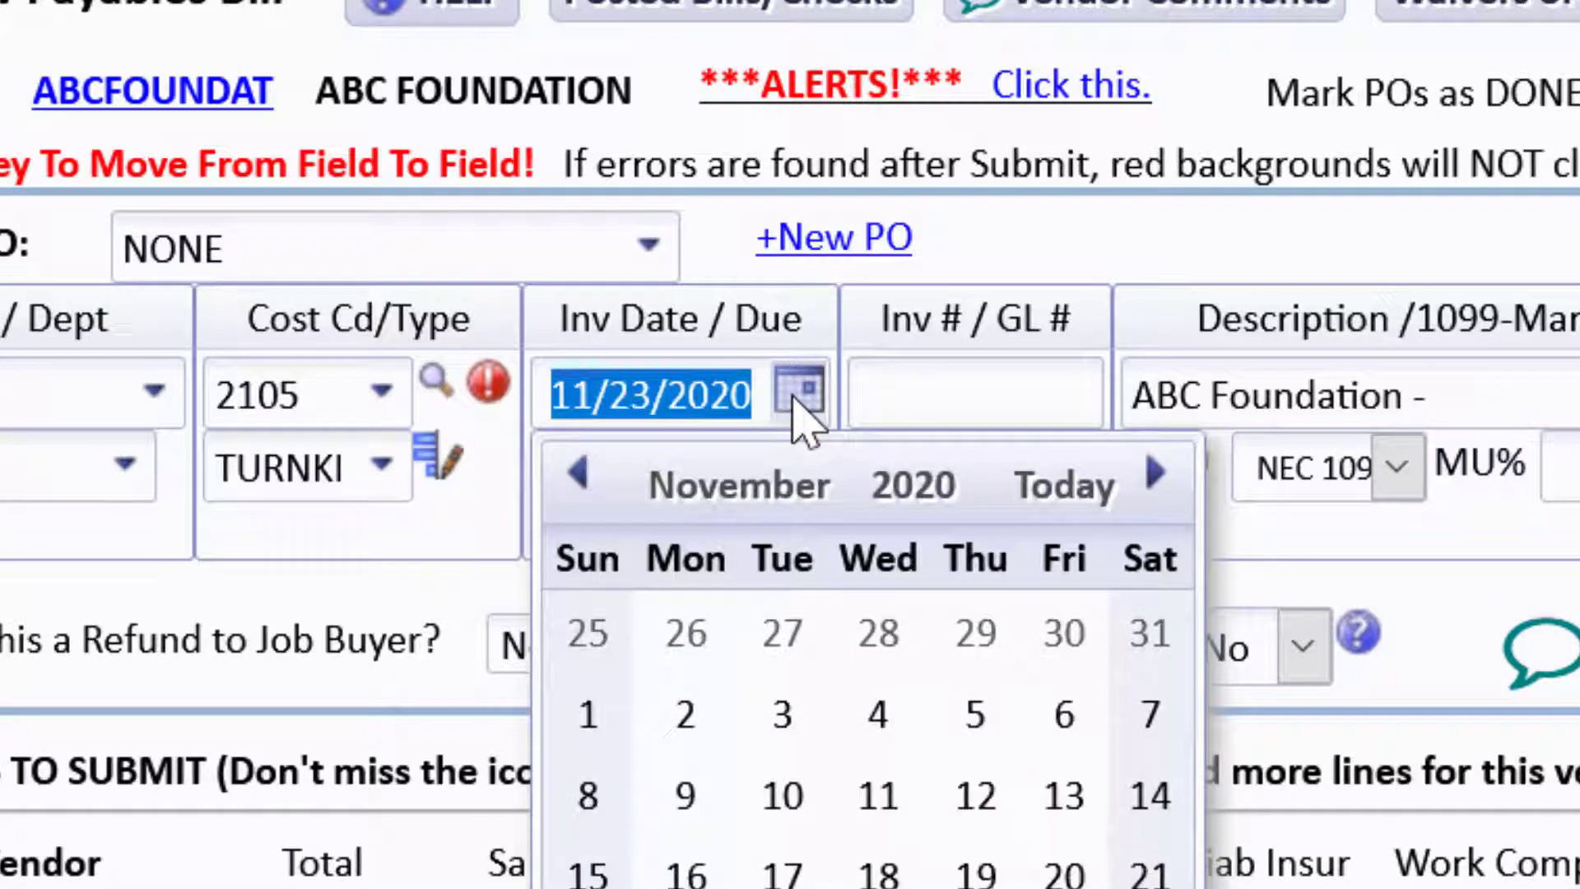
click(794, 791)
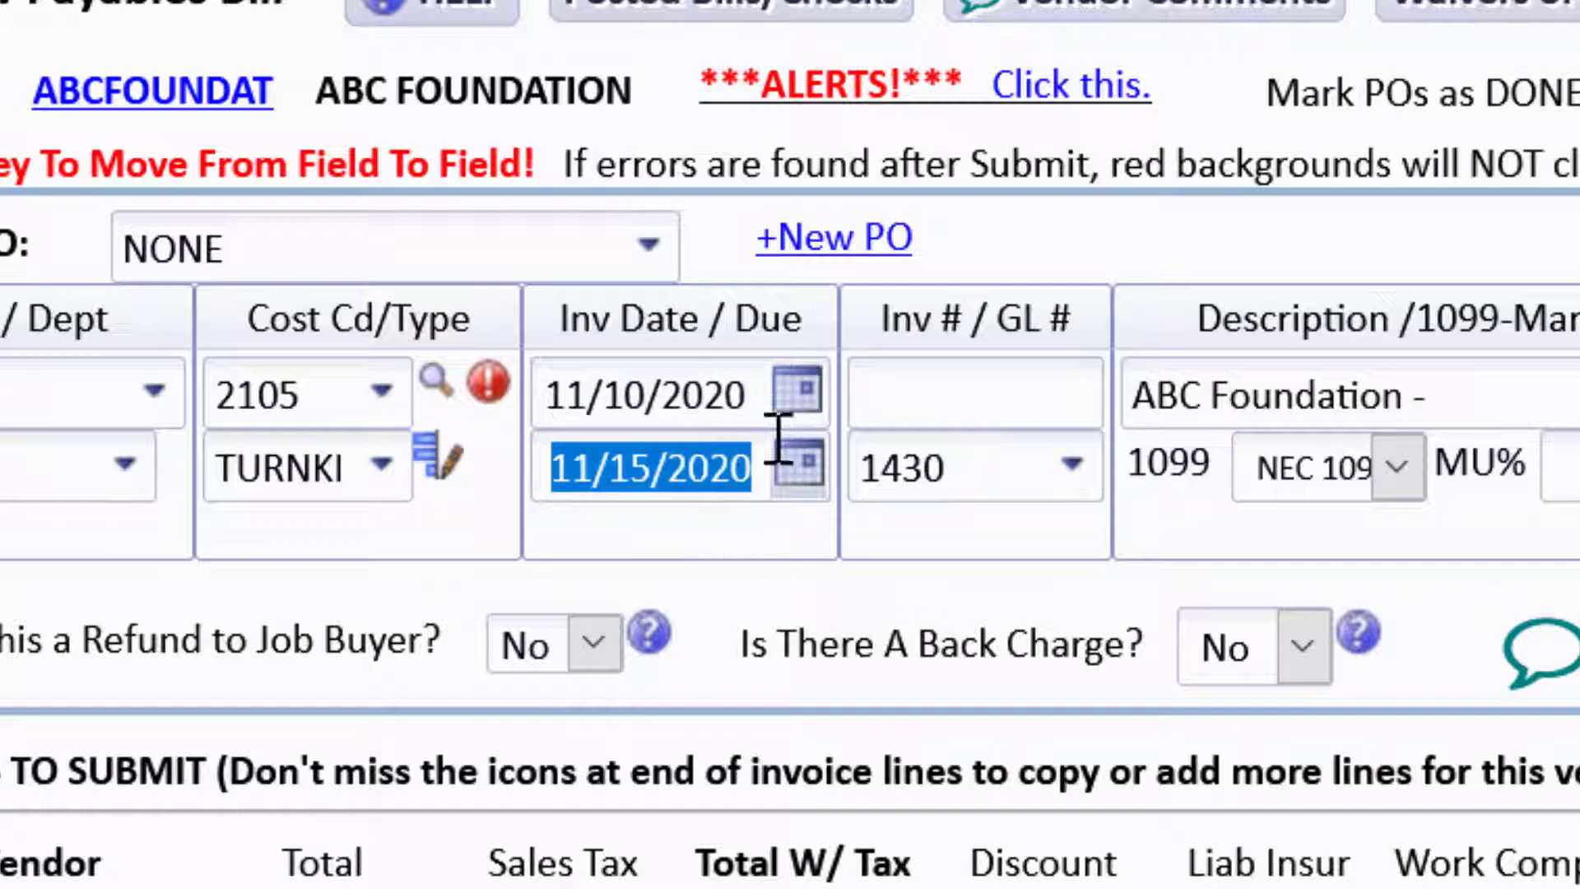
- Change the ABC FOUNDATION bill line's invoice date to 11/20/2020 and close the bill without submitting it
click(798, 393)
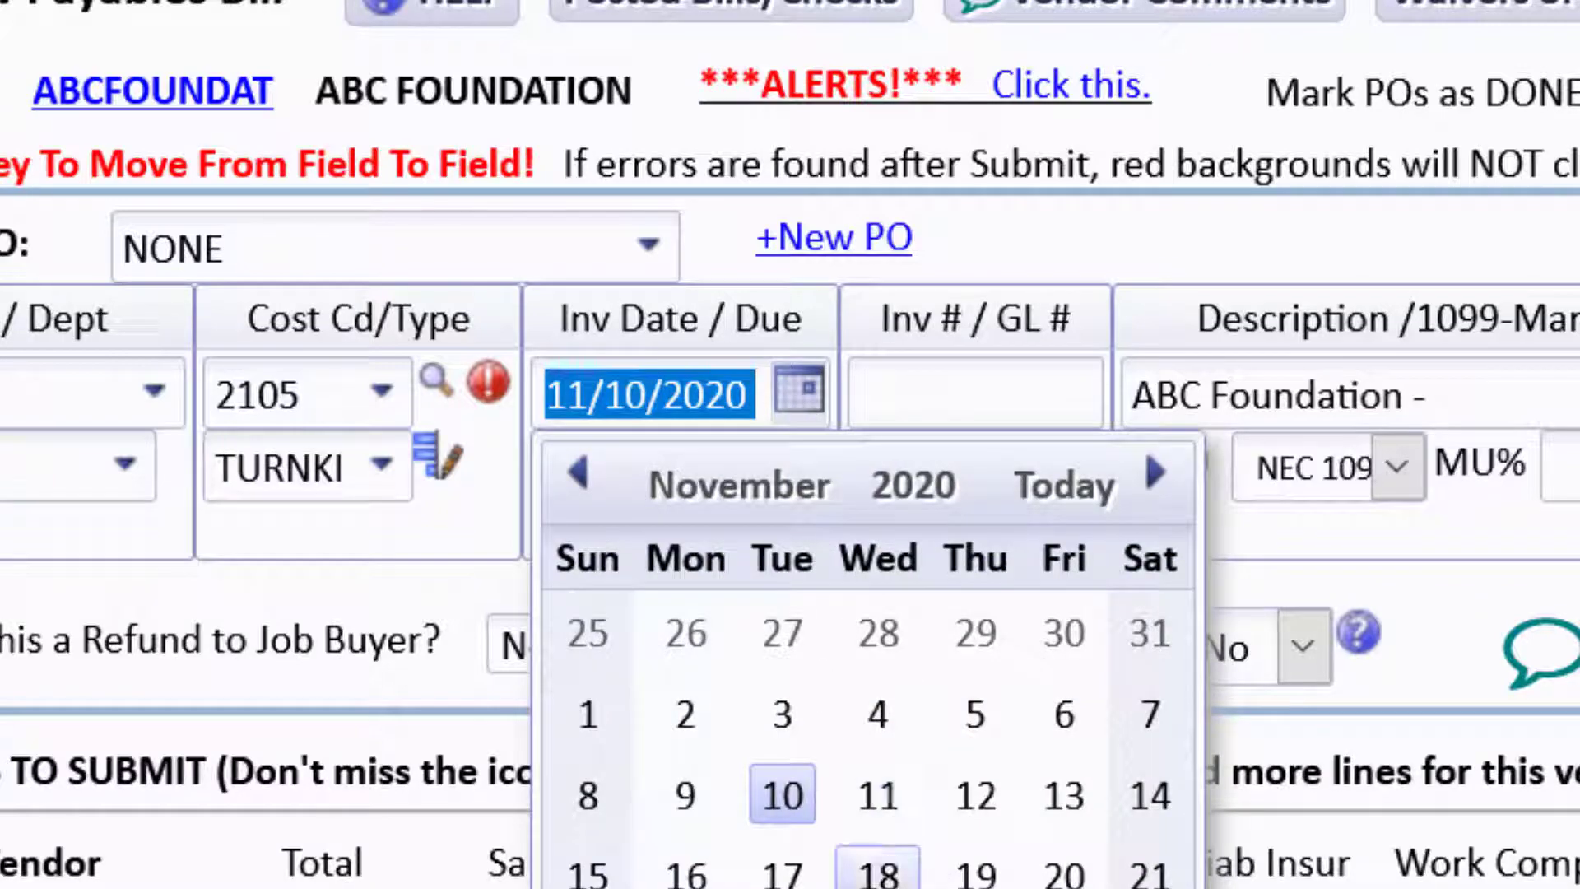
click(1064, 874)
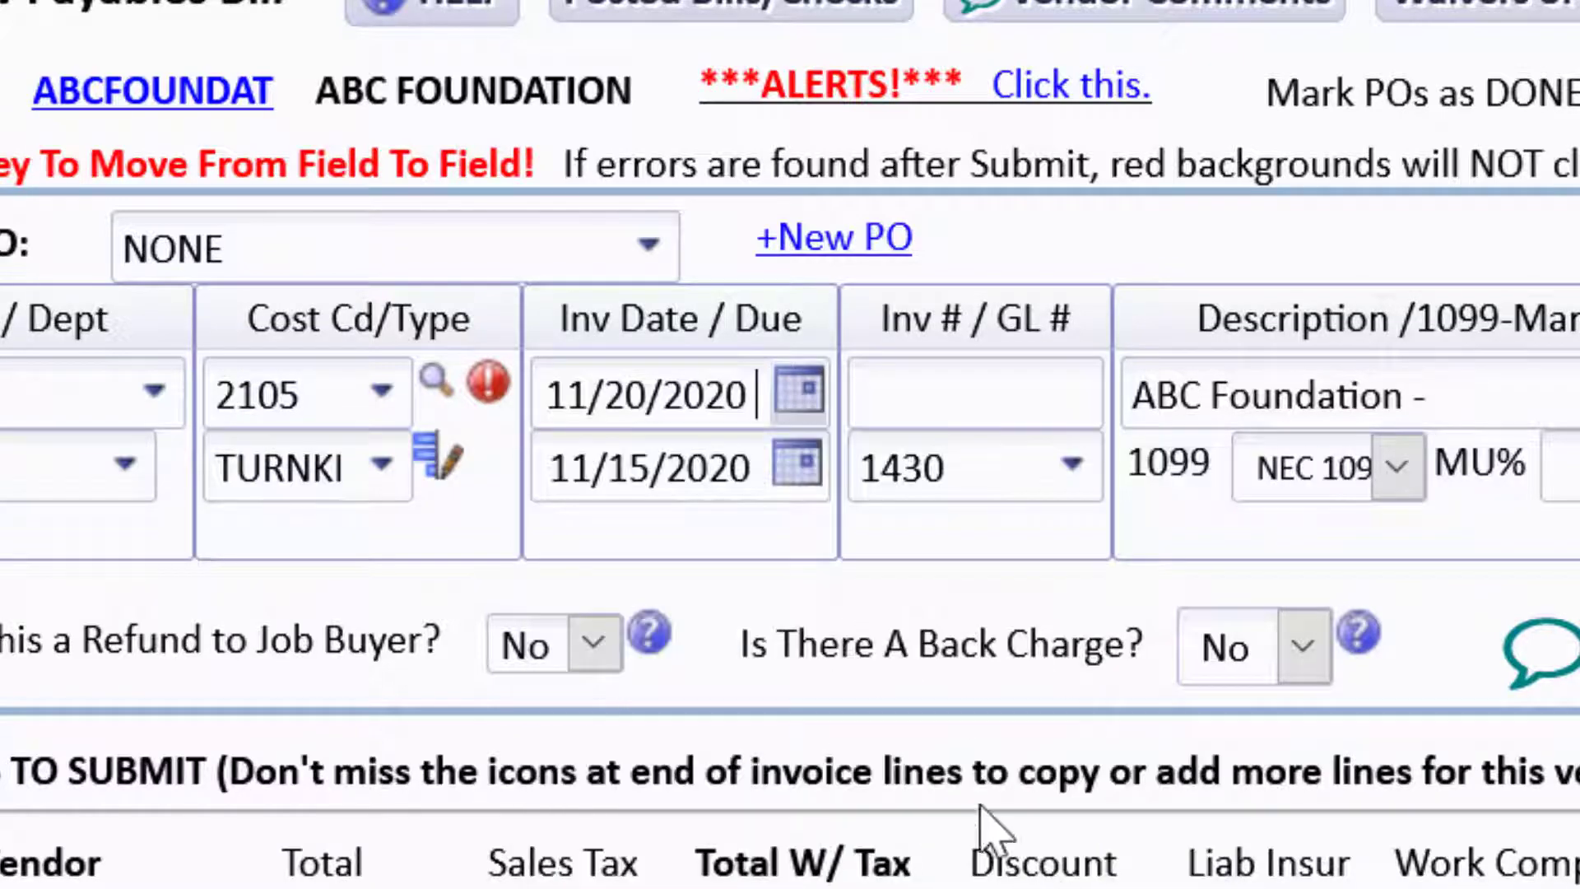
key(Tab)
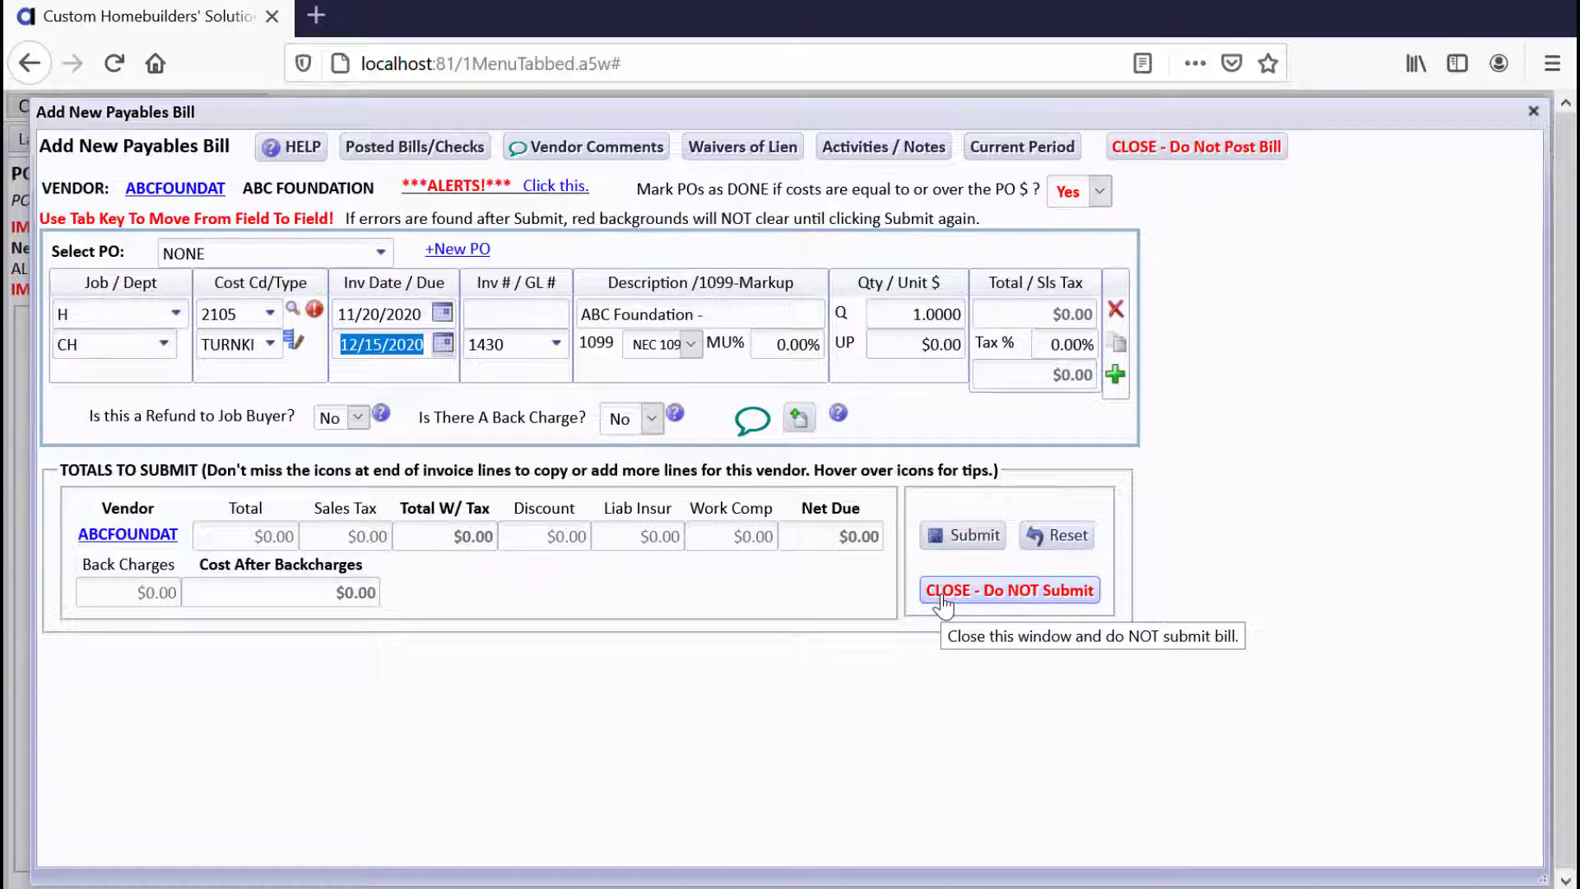
click(943, 593)
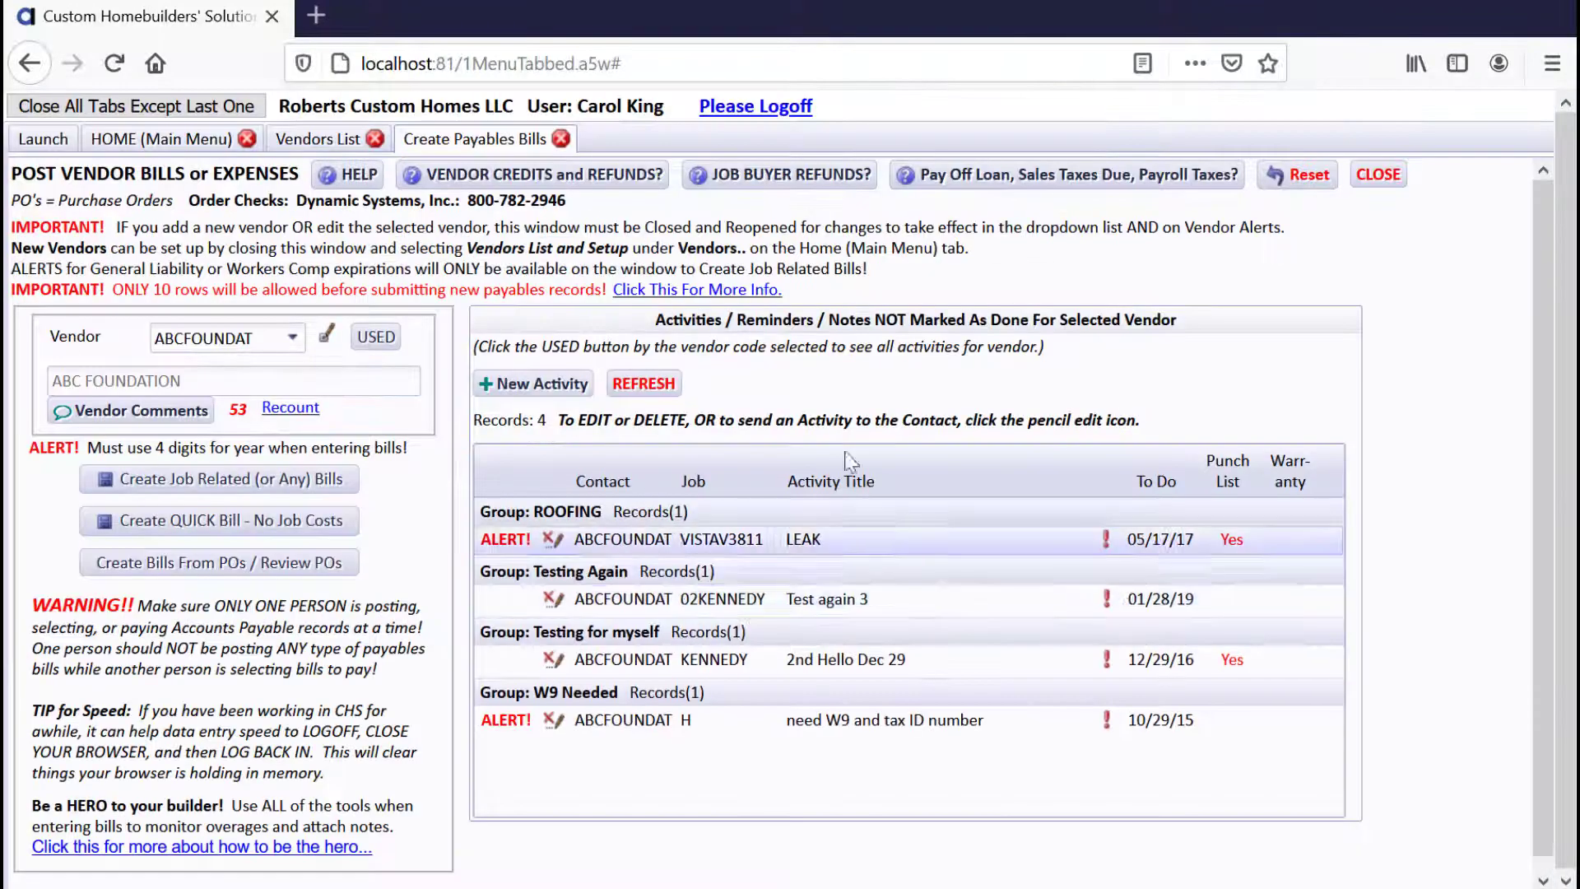
- Set ABC FOUNDATION's payment terms to due at the end of the month, save the vendor setup, and return to the main menu
click(289, 139)
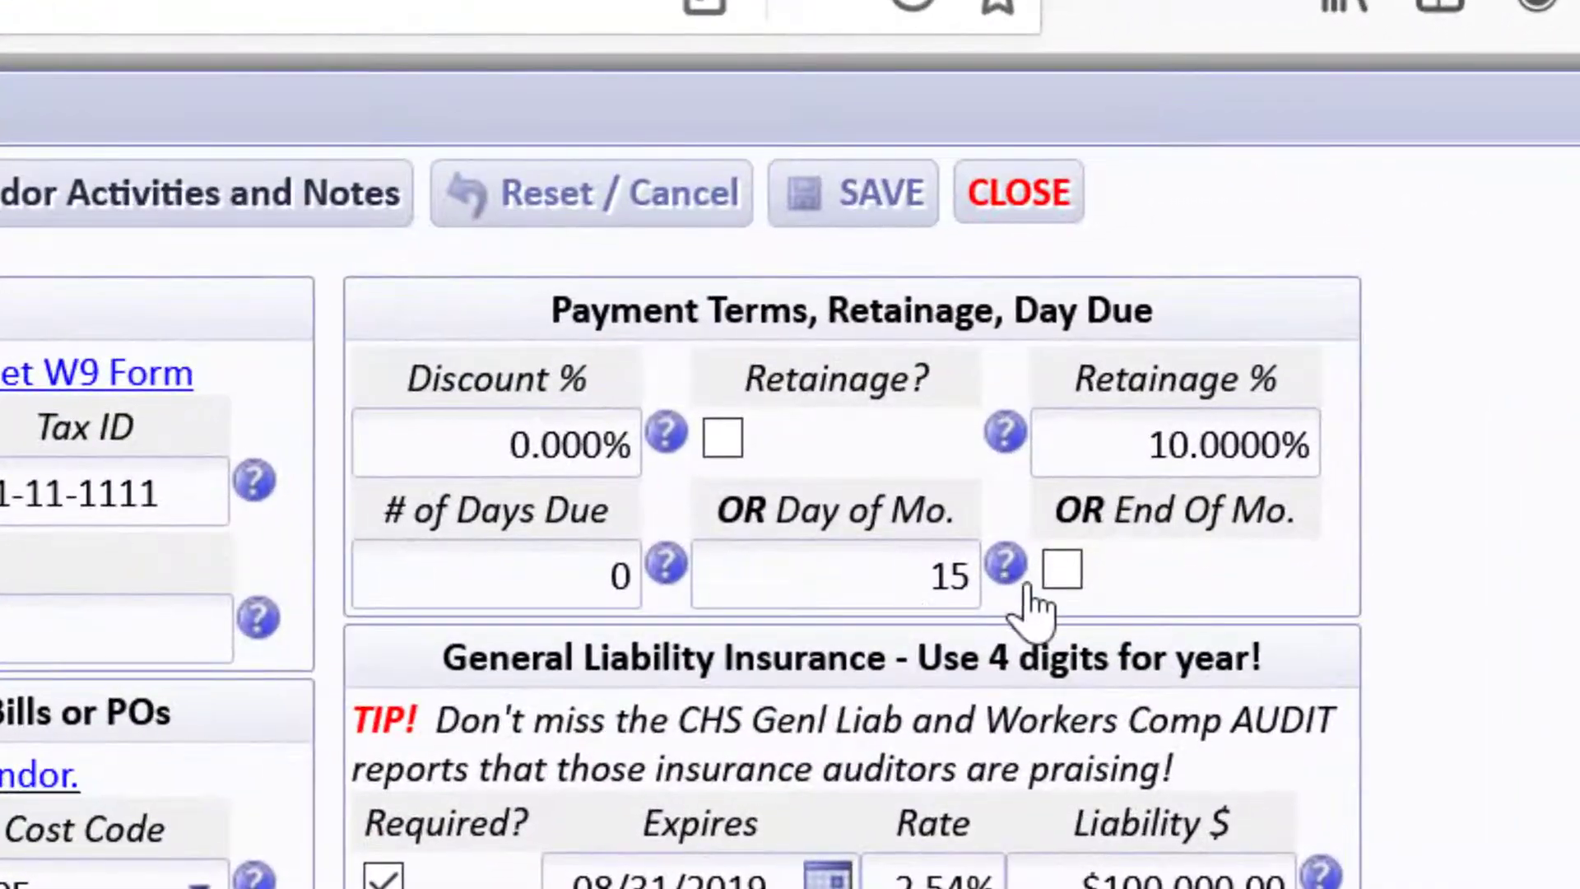
click(1061, 569)
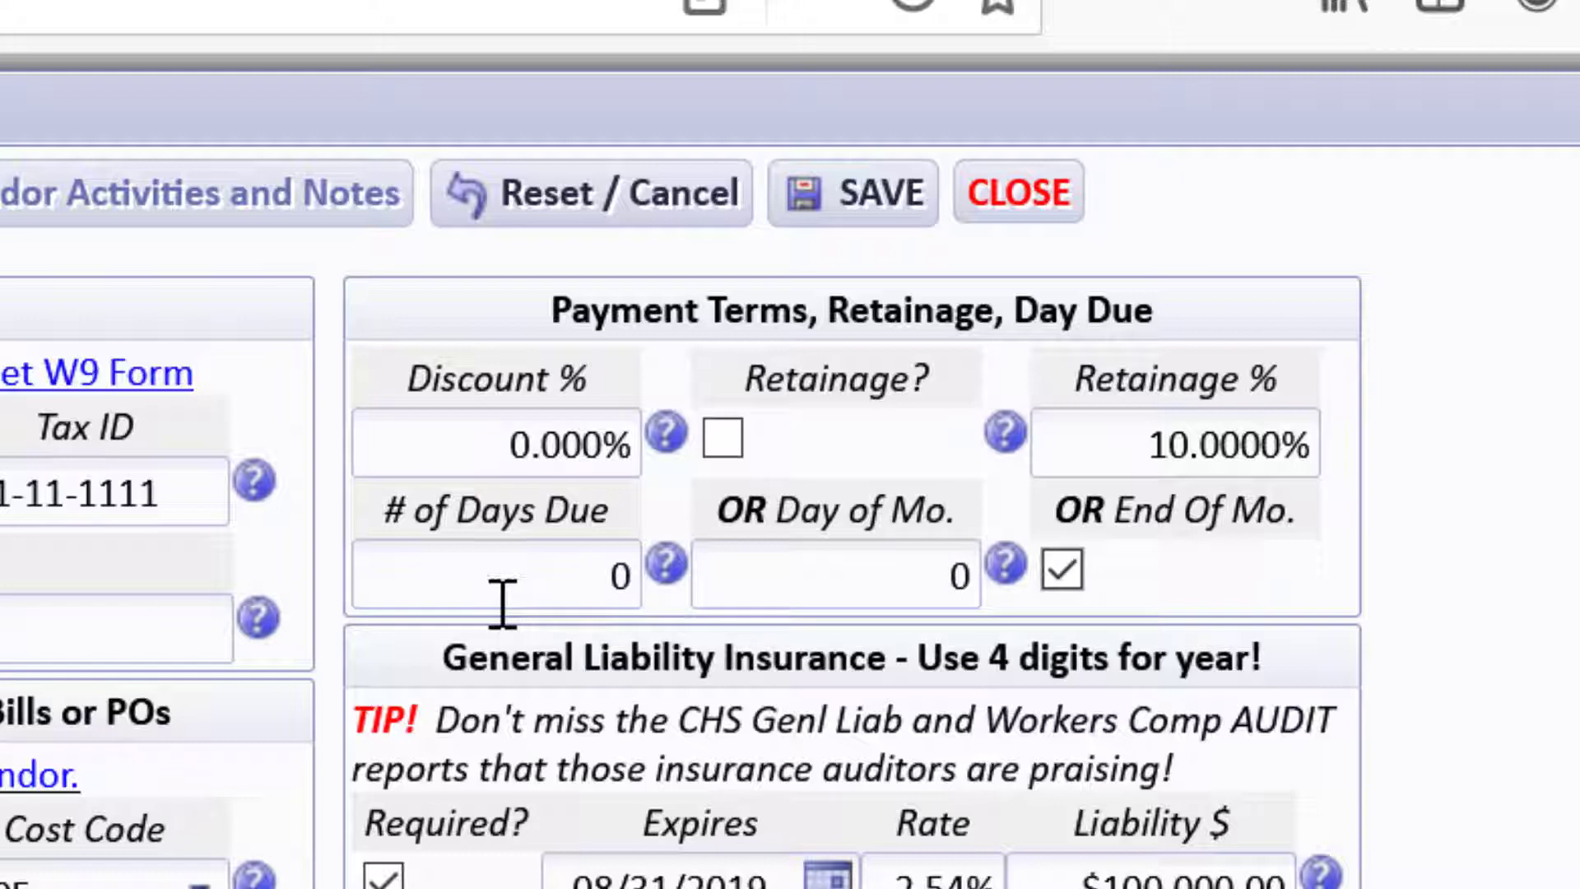
mouse_move(498, 599)
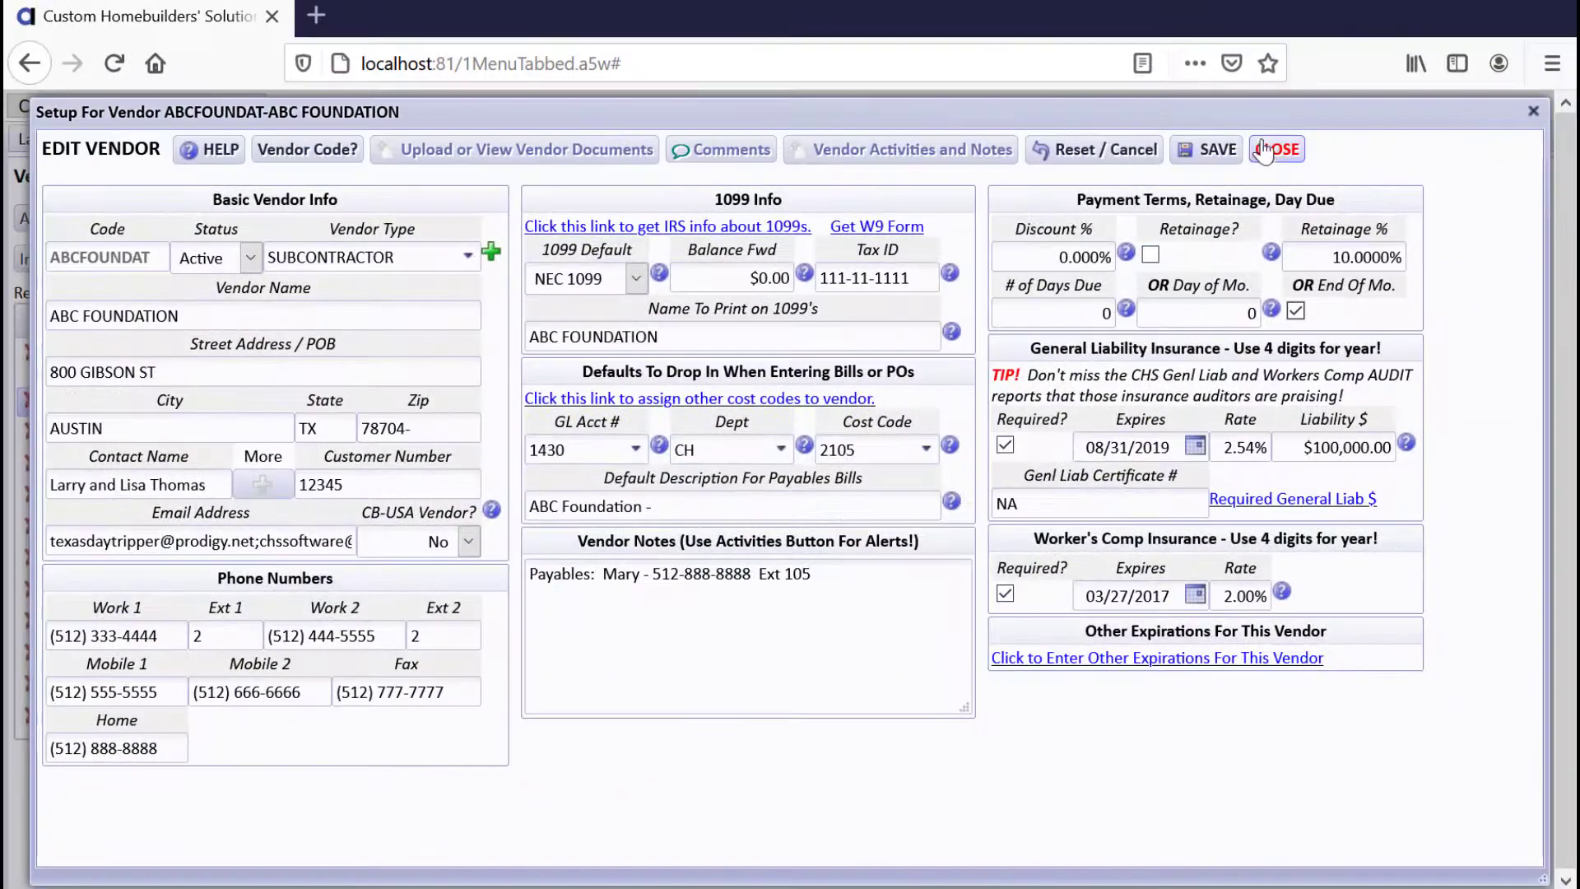
click(1212, 149)
click(1278, 151)
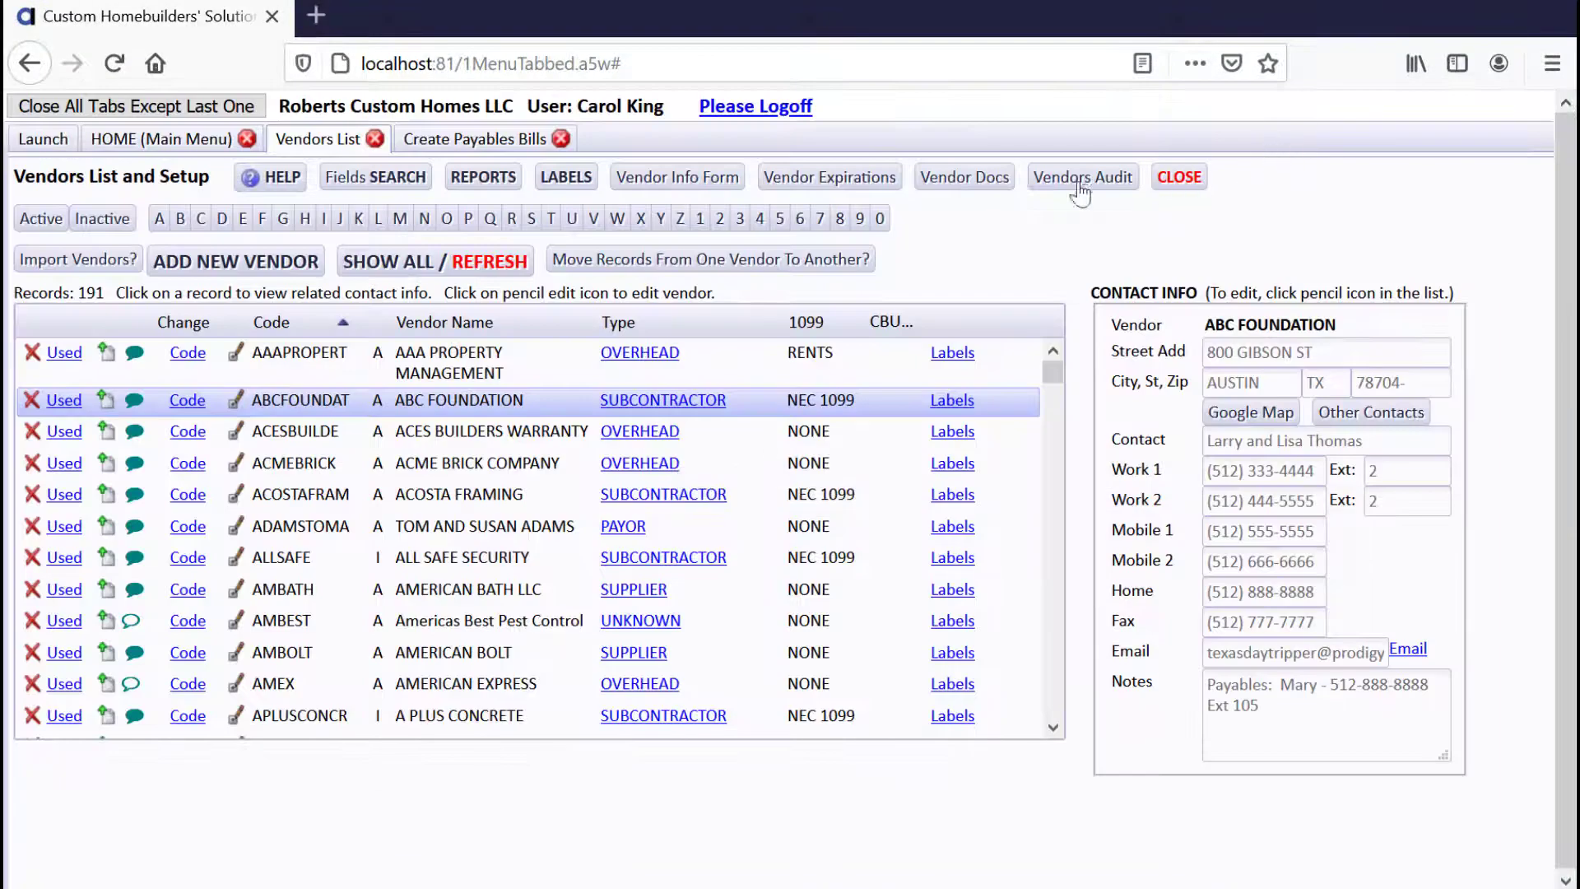
click(171, 141)
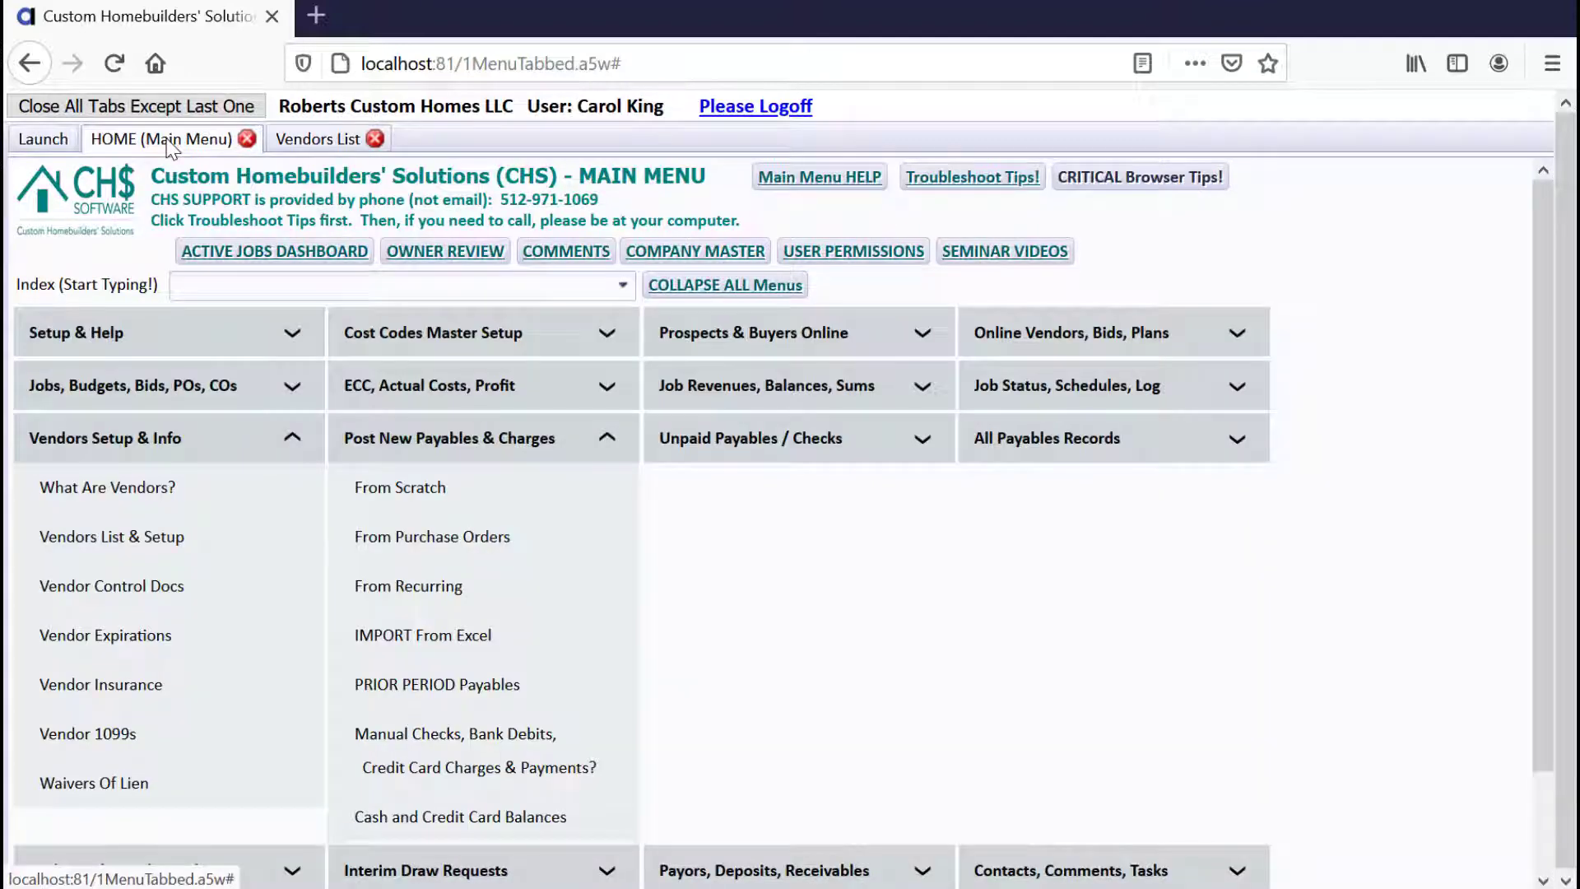
- Start a new payables bill from scratch for vendor ABCFOUNDAT as a quick bill with no job costs
click(387, 489)
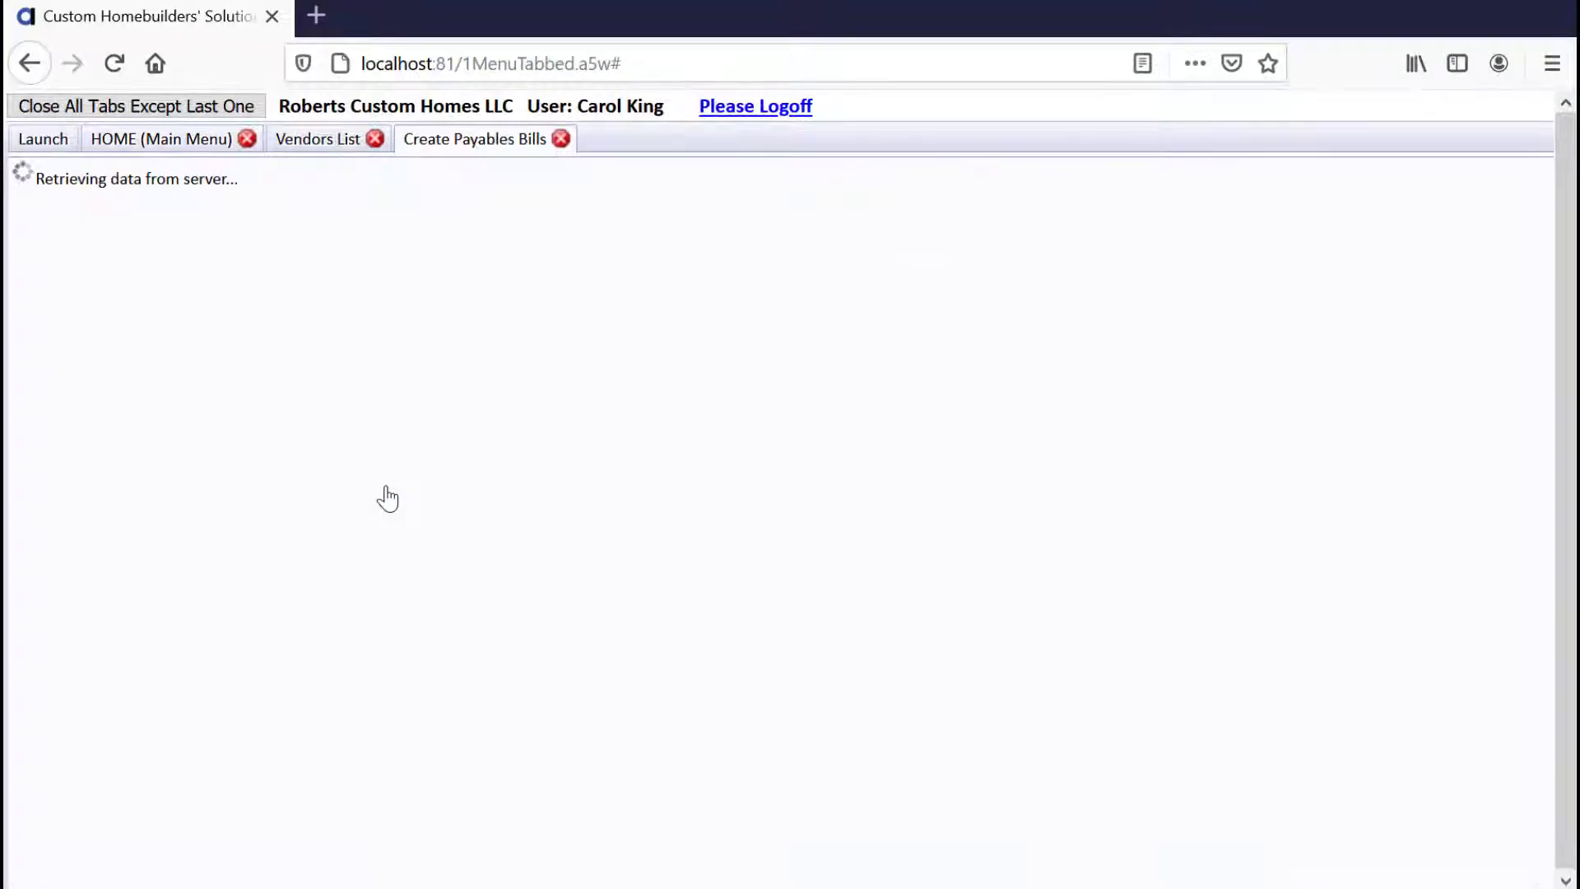
text(abc)
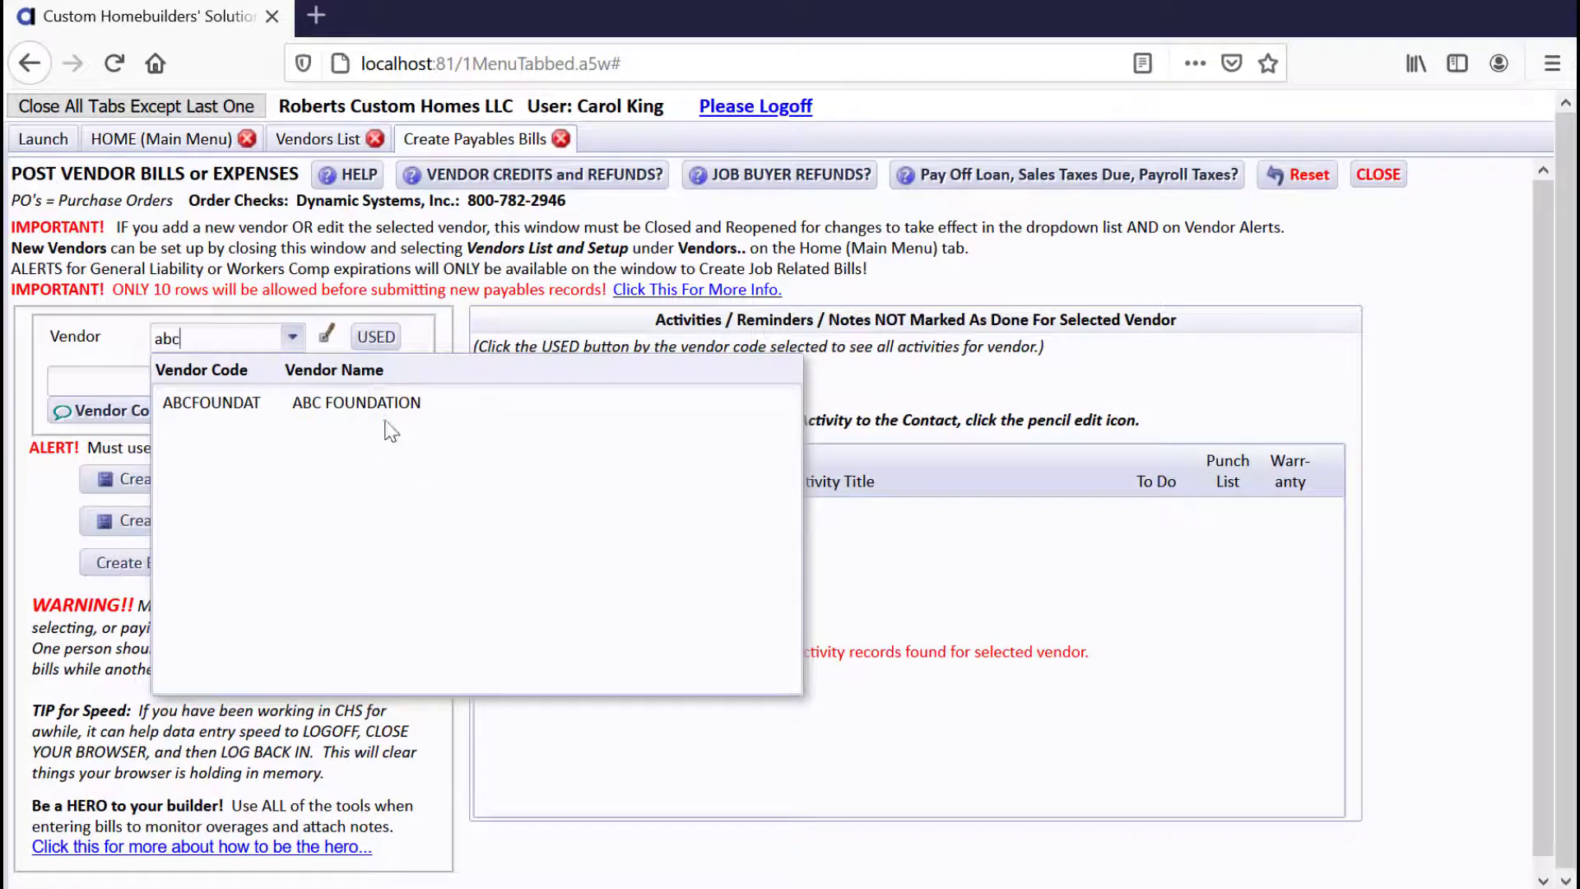
click(391, 409)
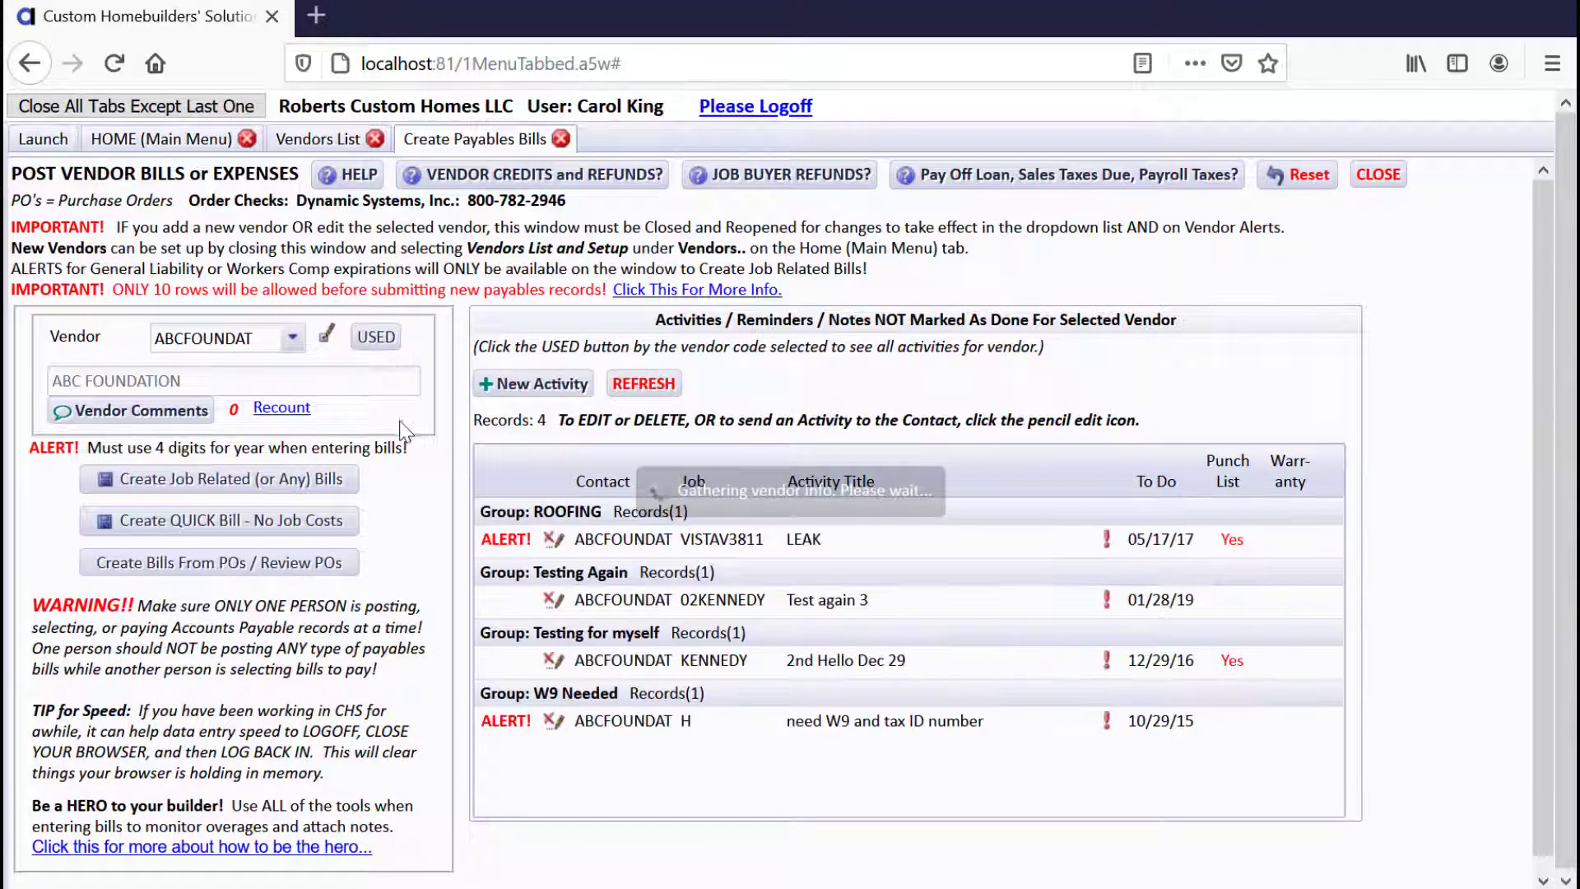
click(355, 527)
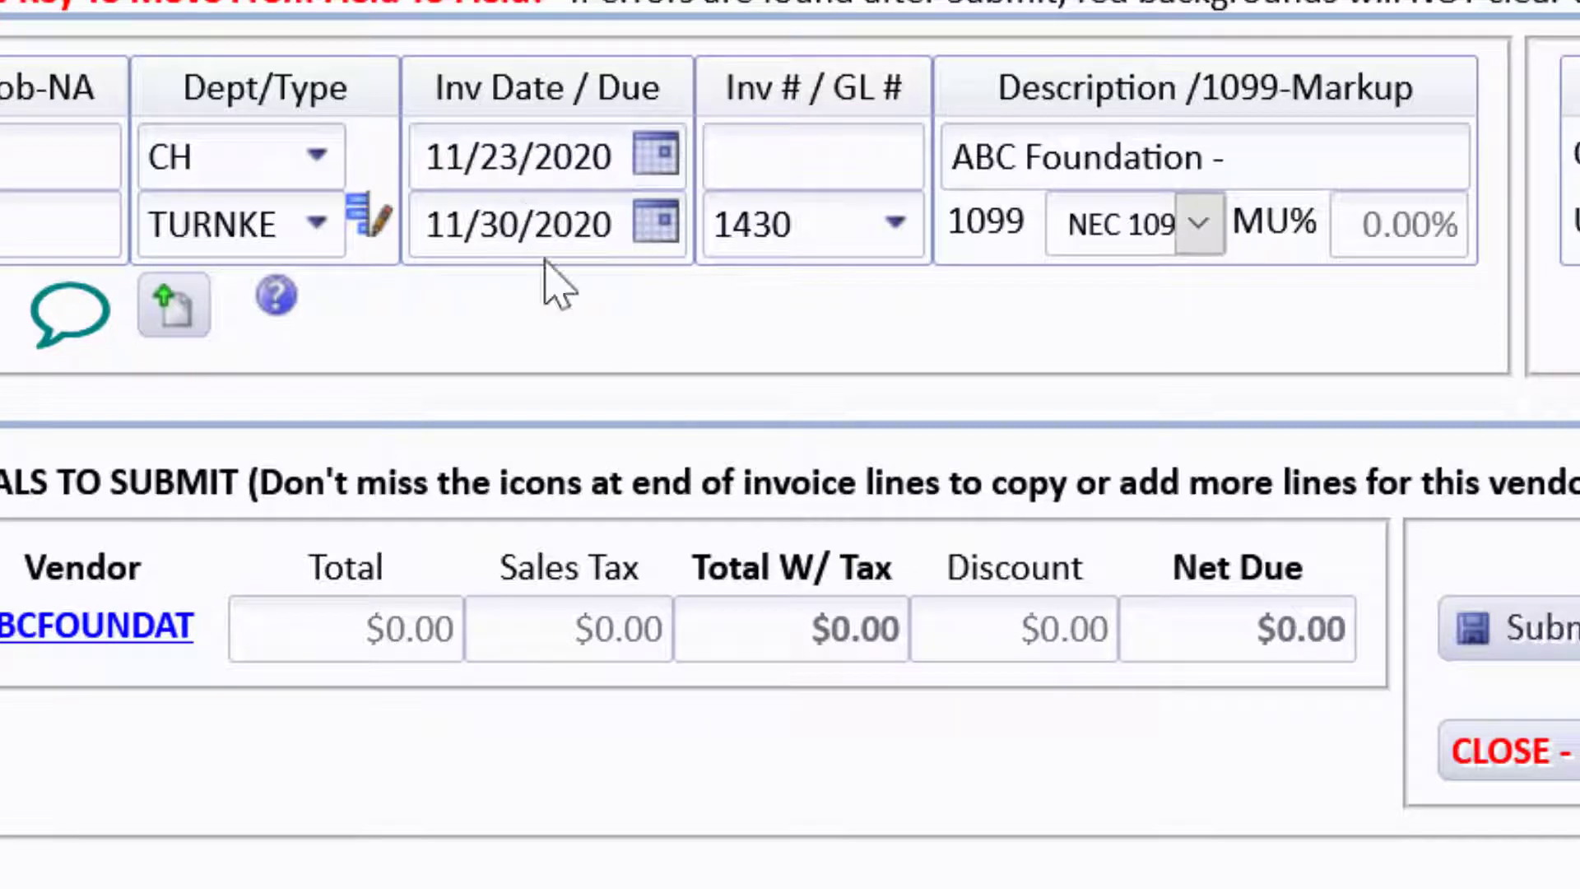
- Set the ABC FOUNDATION quick bill's invoice date to 12/02/2020 and accept the future date
click(652, 165)
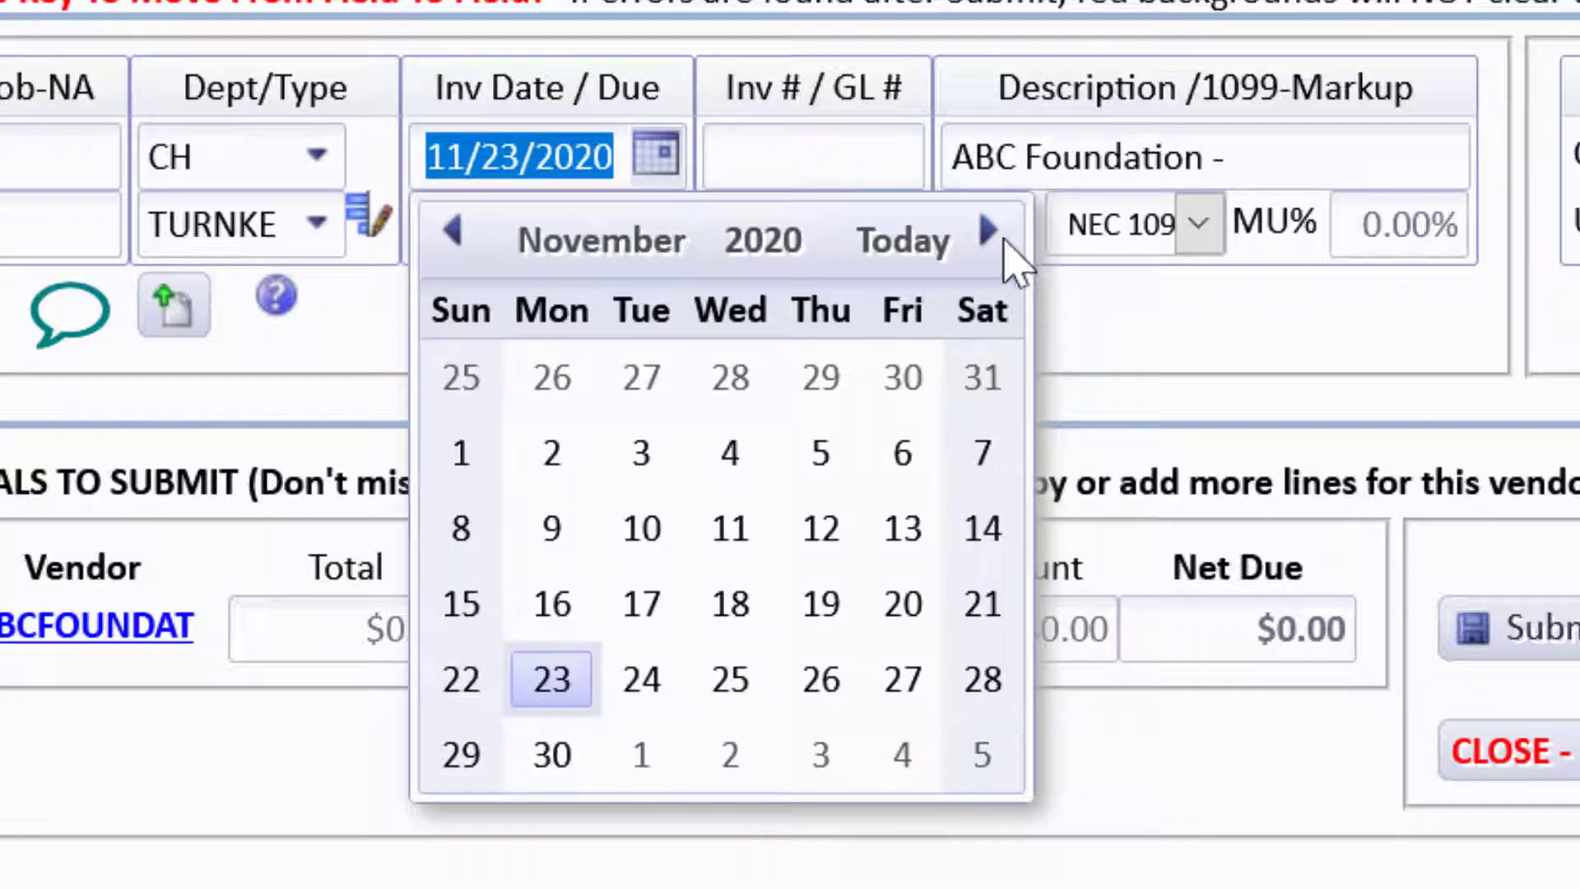
click(999, 233)
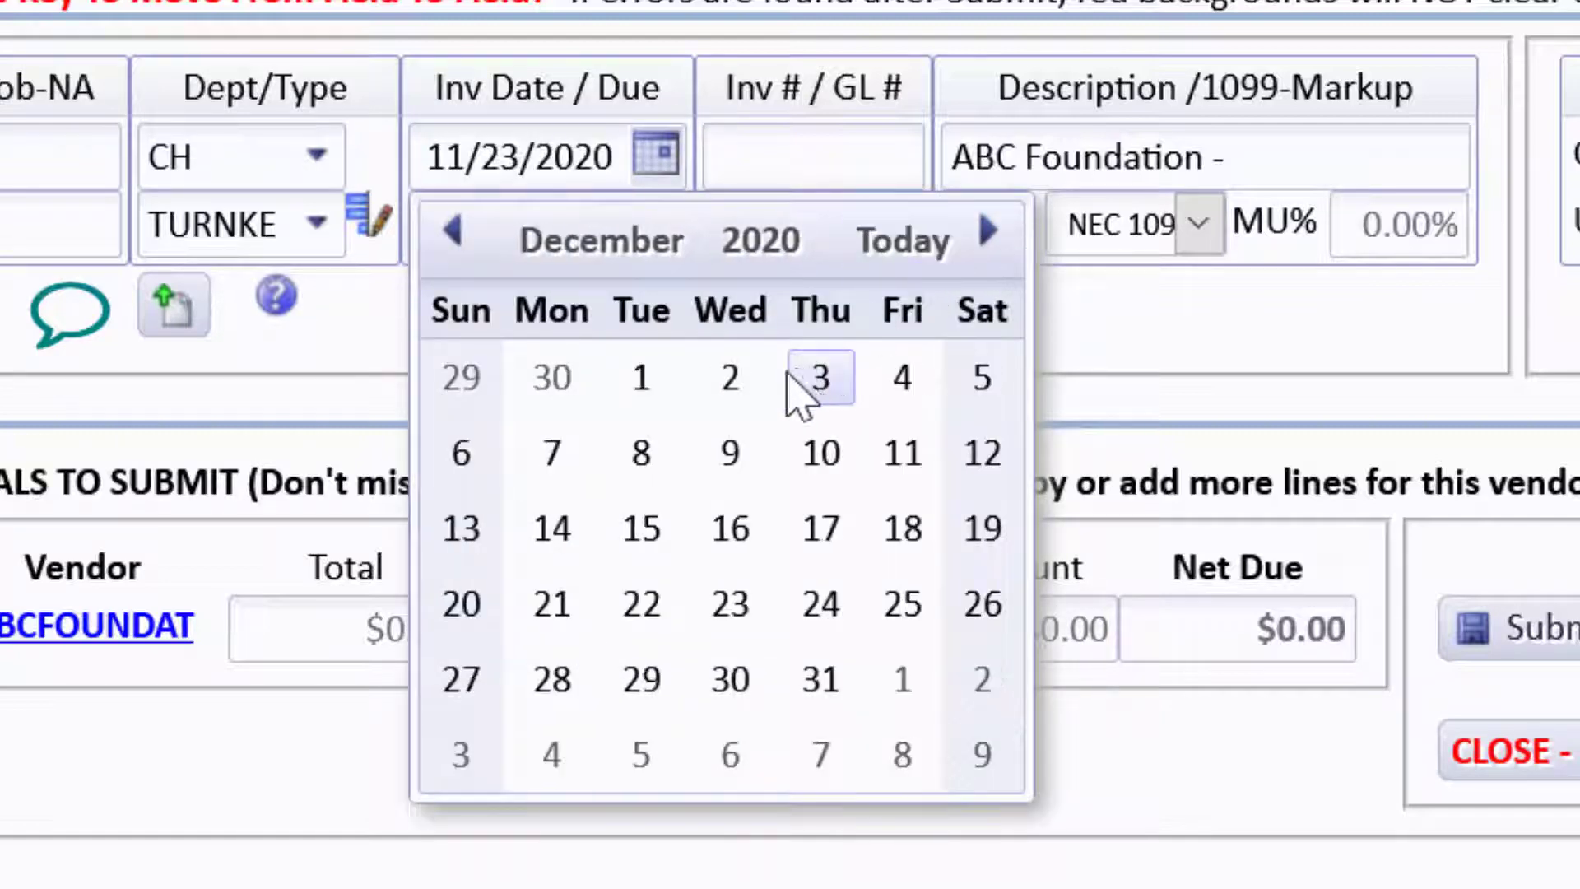
click(734, 385)
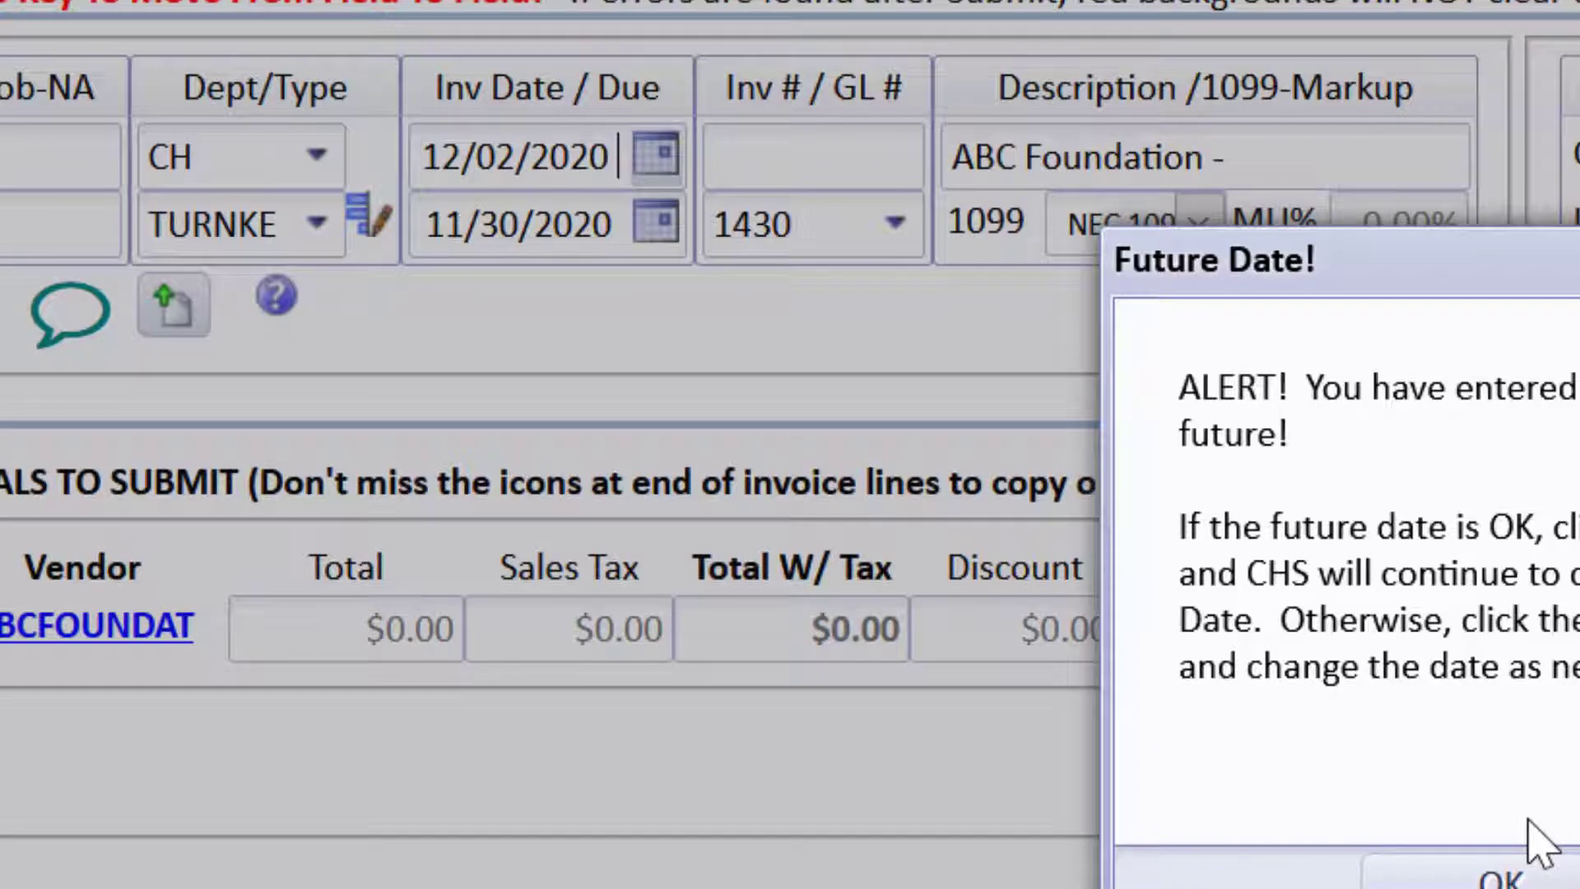
click(1481, 874)
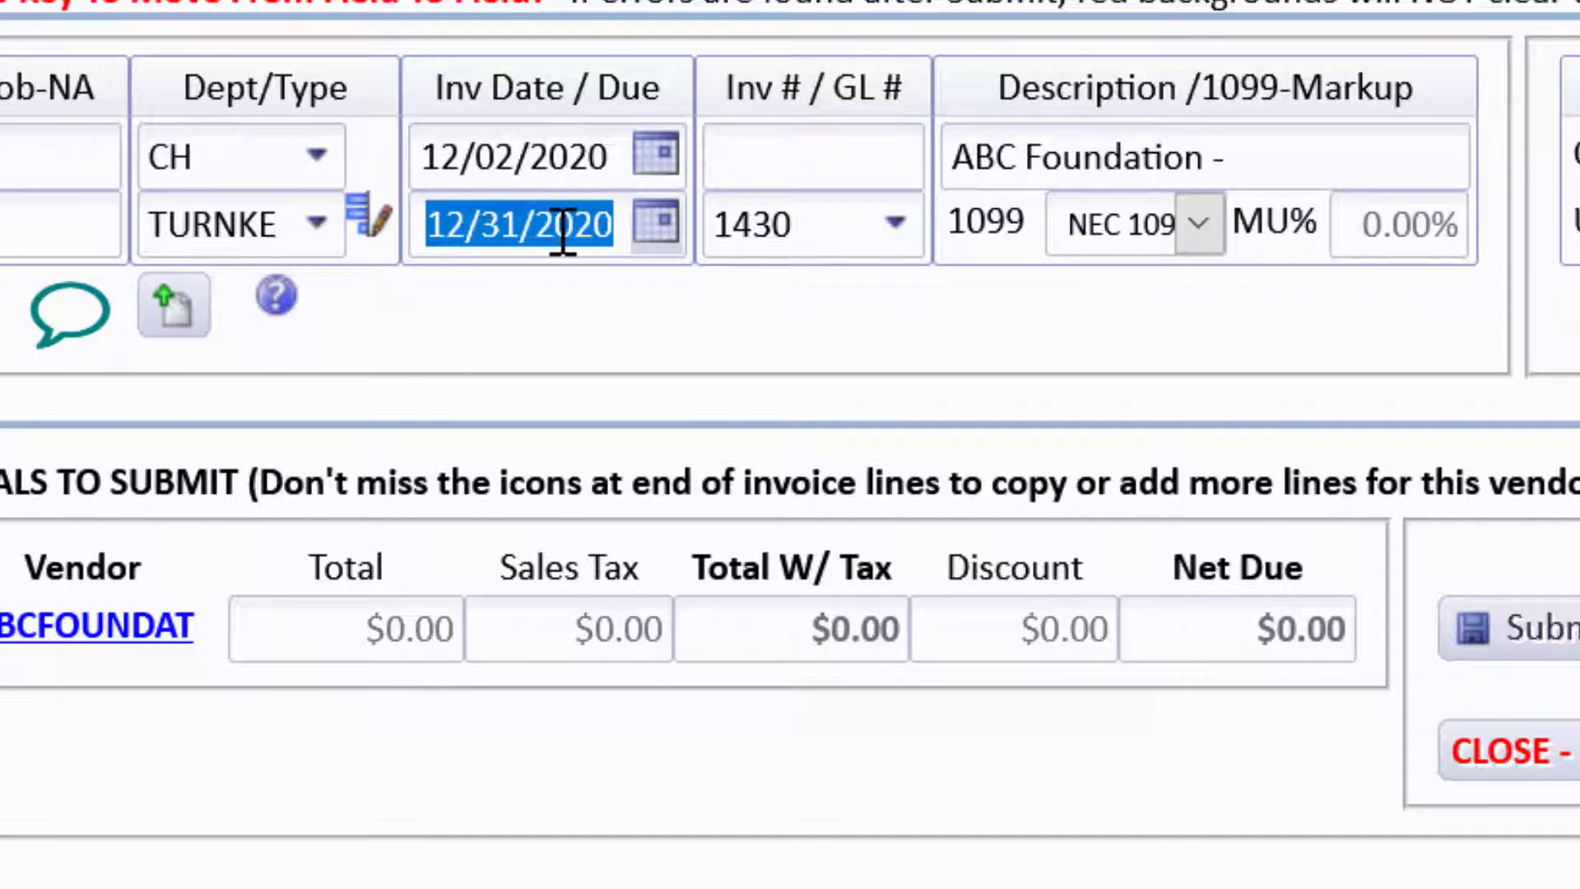
- Change the quick bill's invoice date to 11/19/2020 and close the bill without submitting it
click(647, 149)
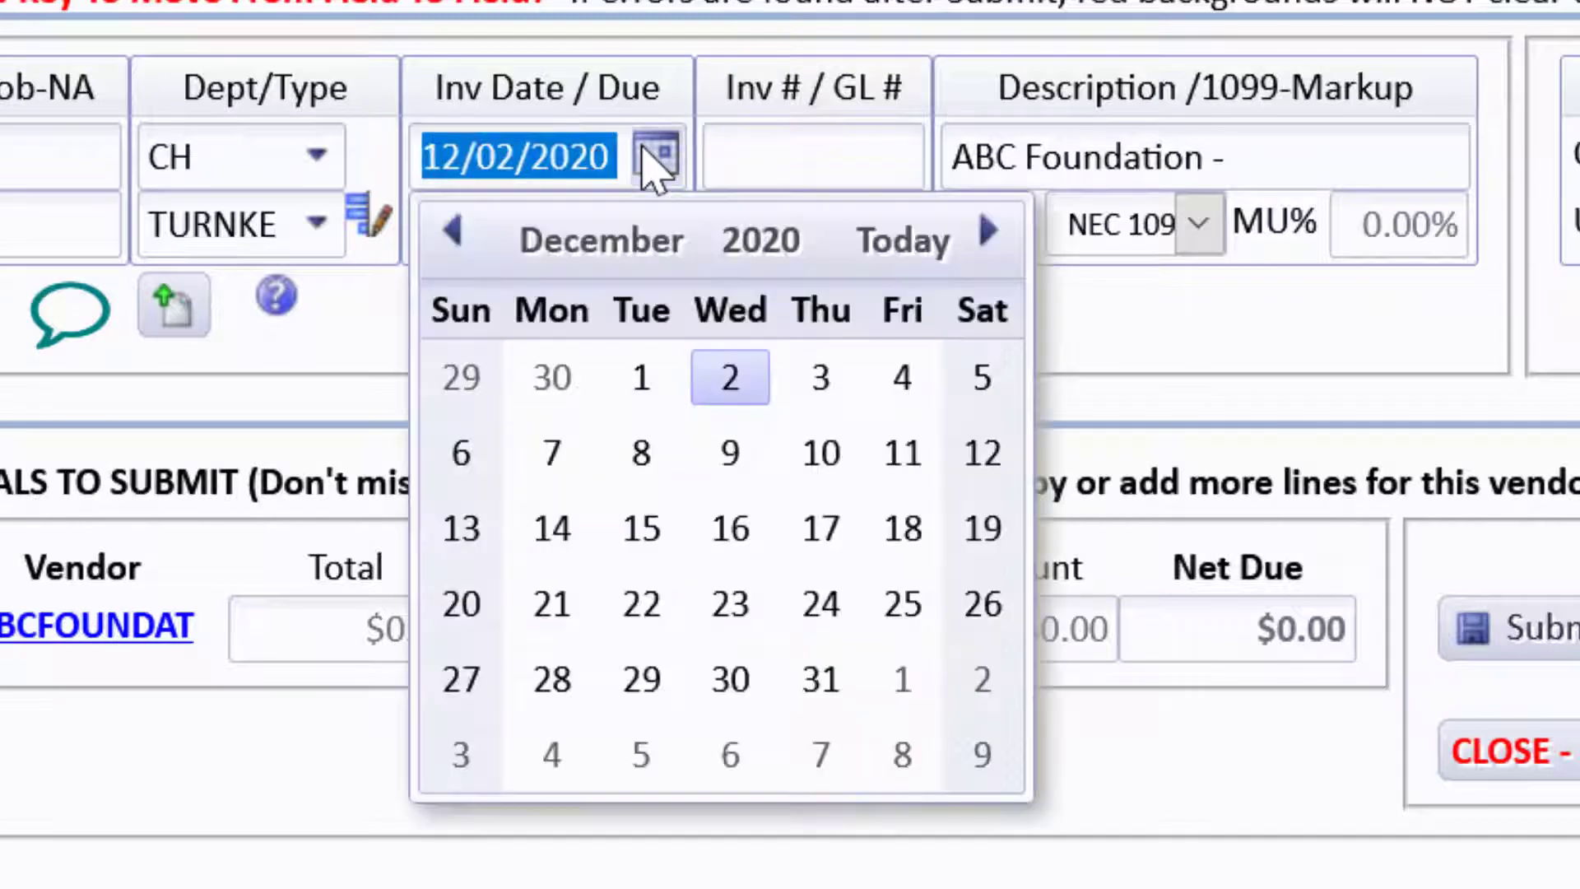
click(450, 232)
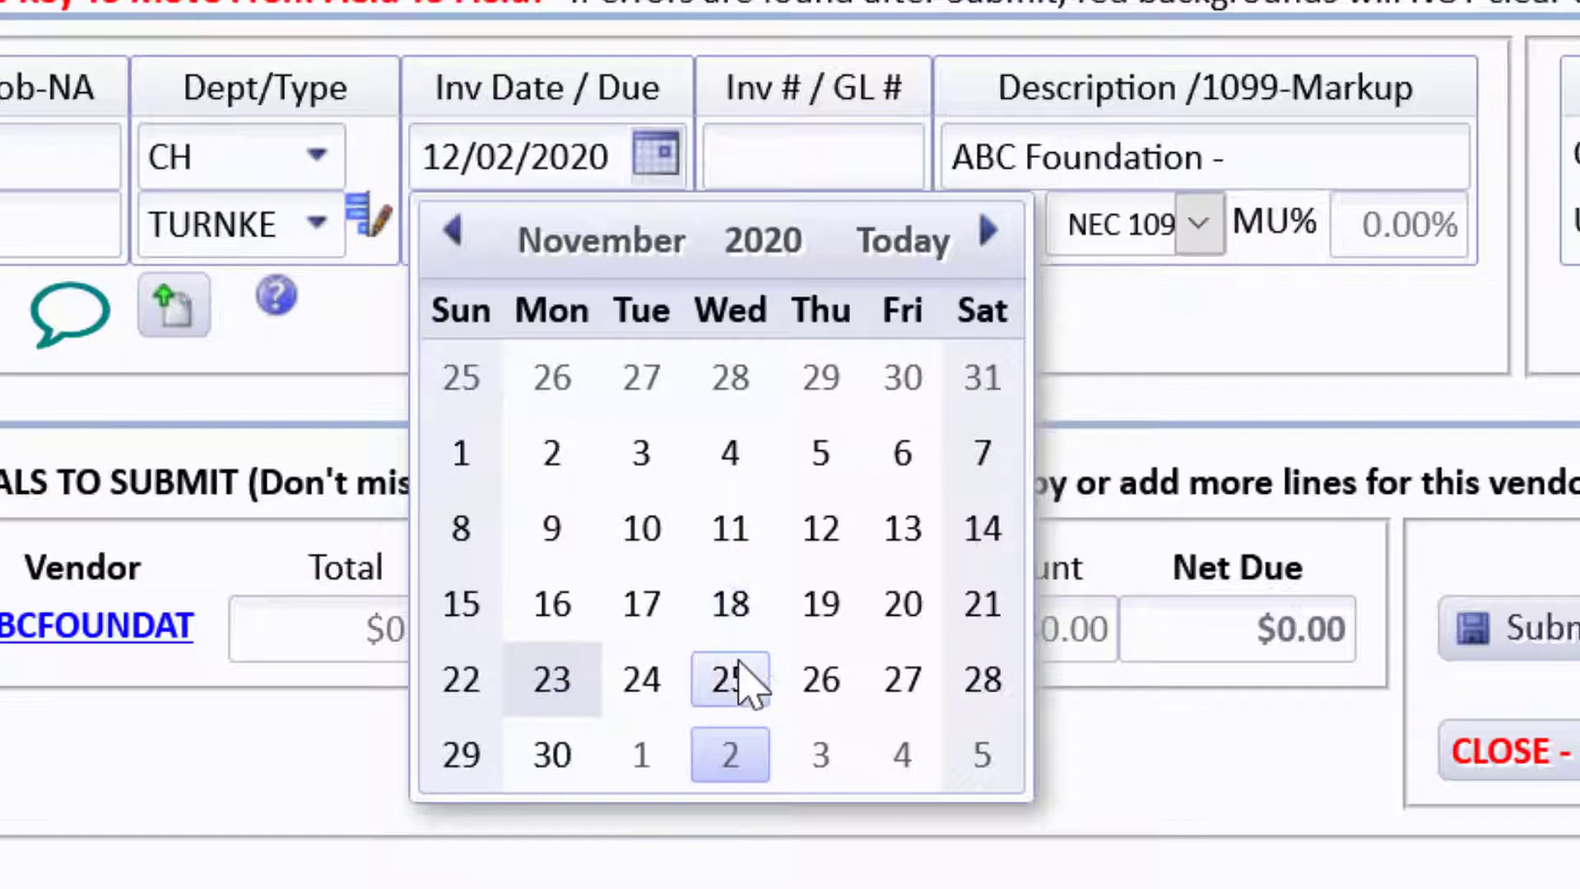
click(822, 611)
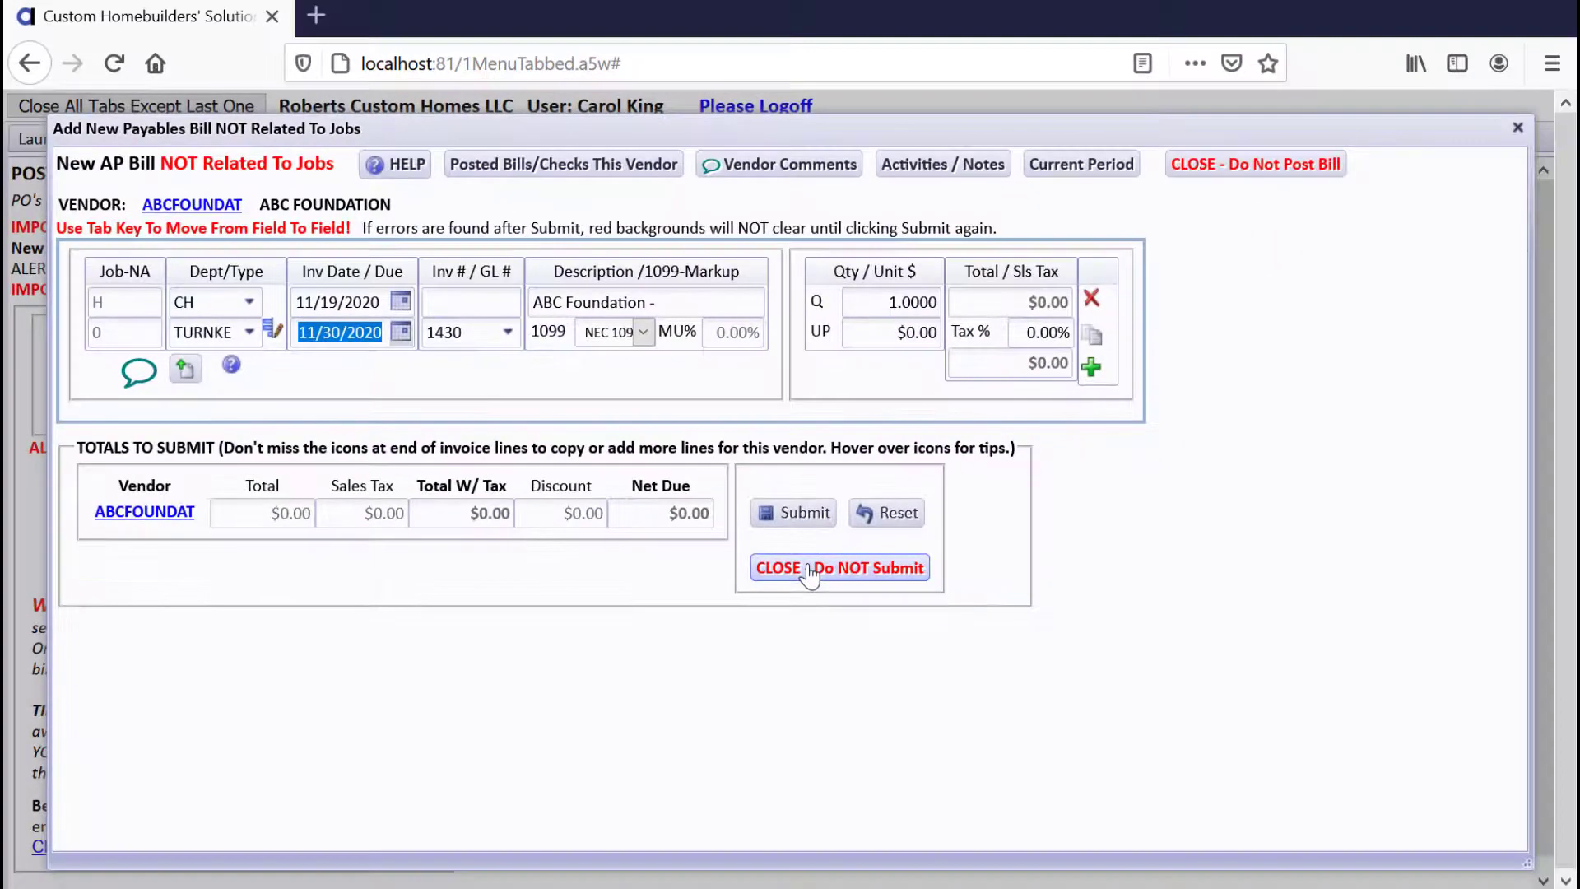
click(810, 573)
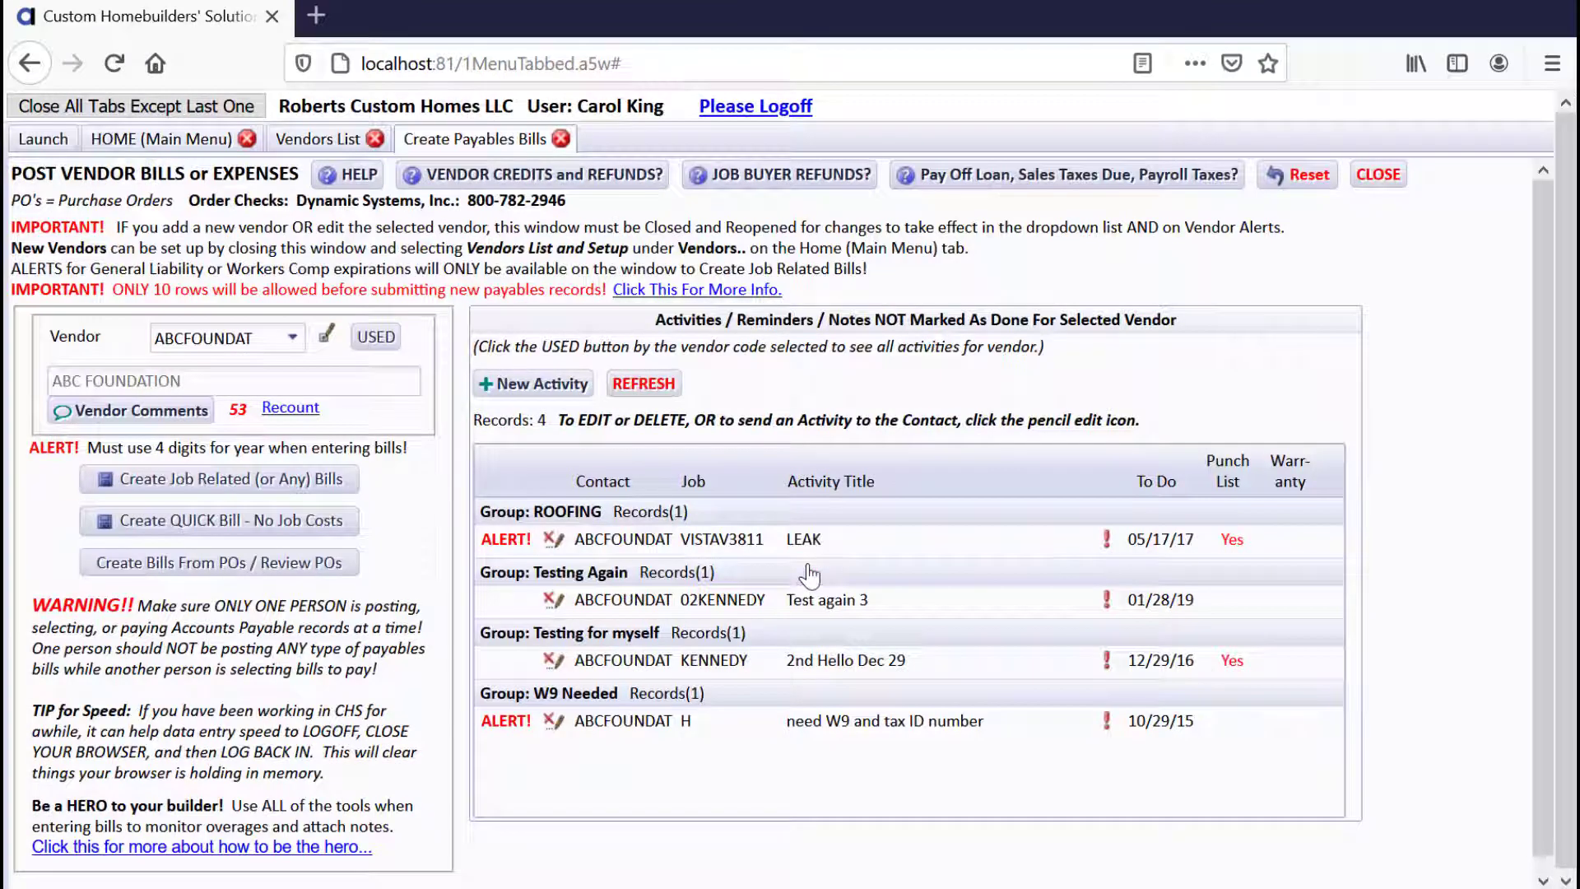
- Review ACOSTA FRAMING's retainage settings and the retainage help in its vendor setup, and close the setup
click(312, 144)
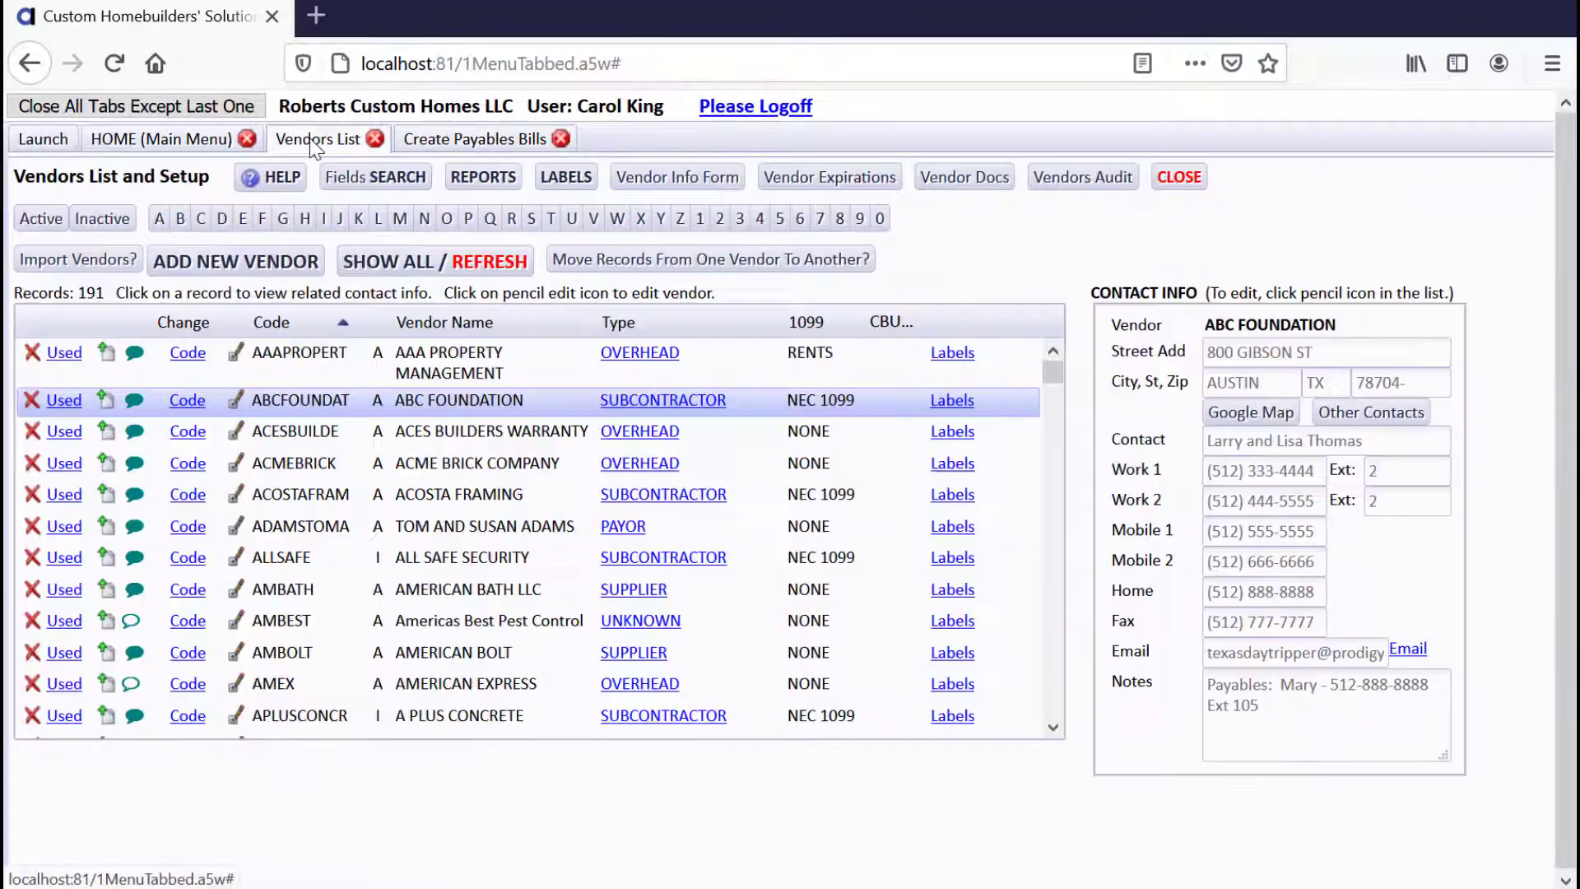
click(237, 501)
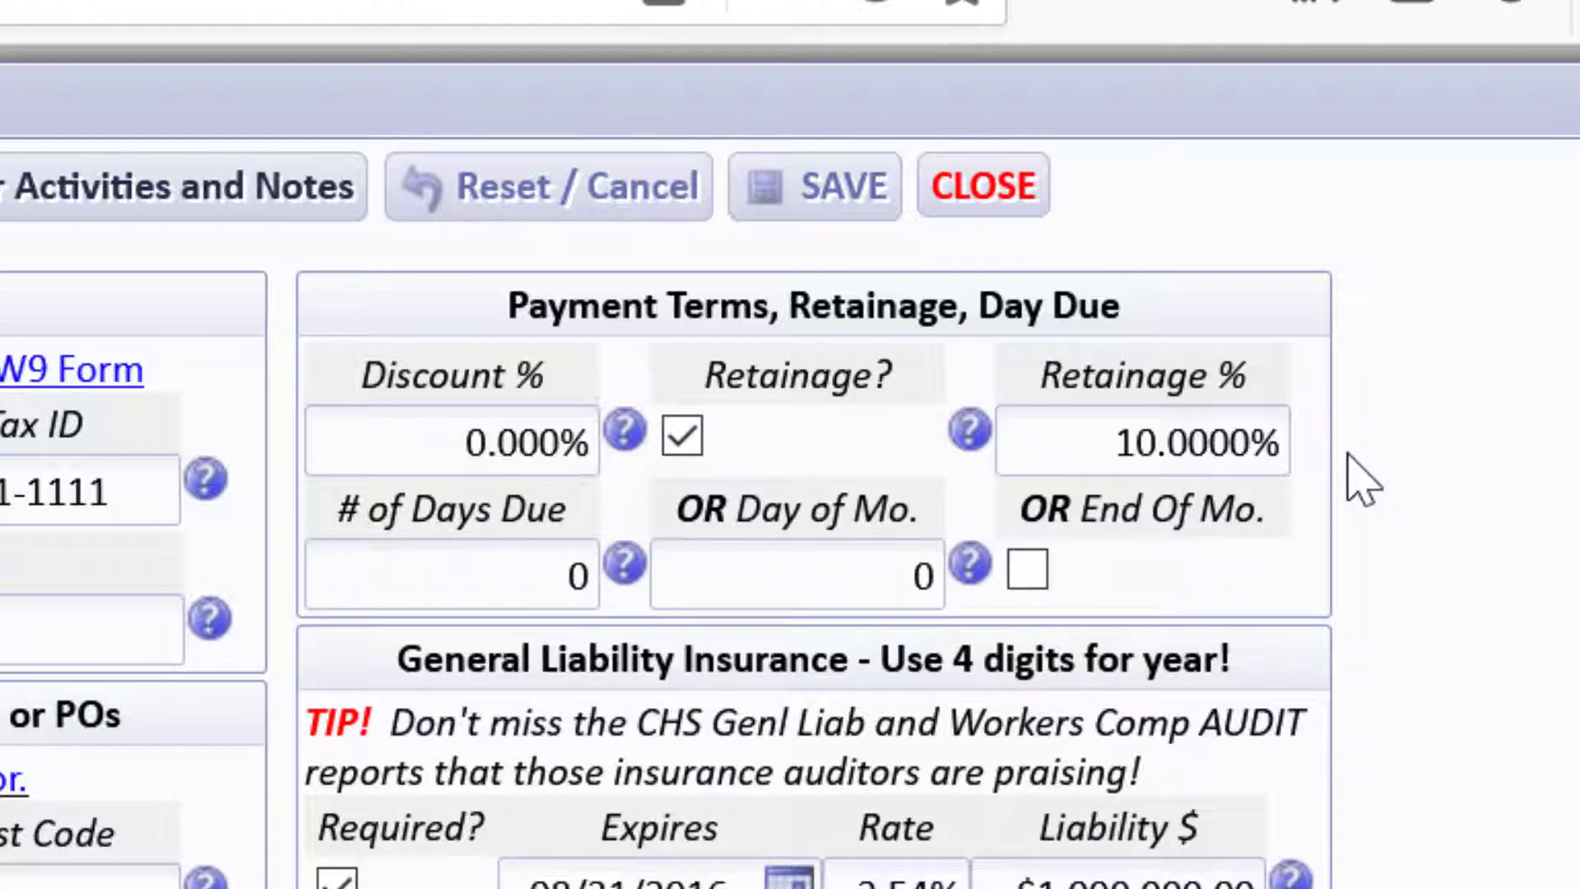
click(979, 440)
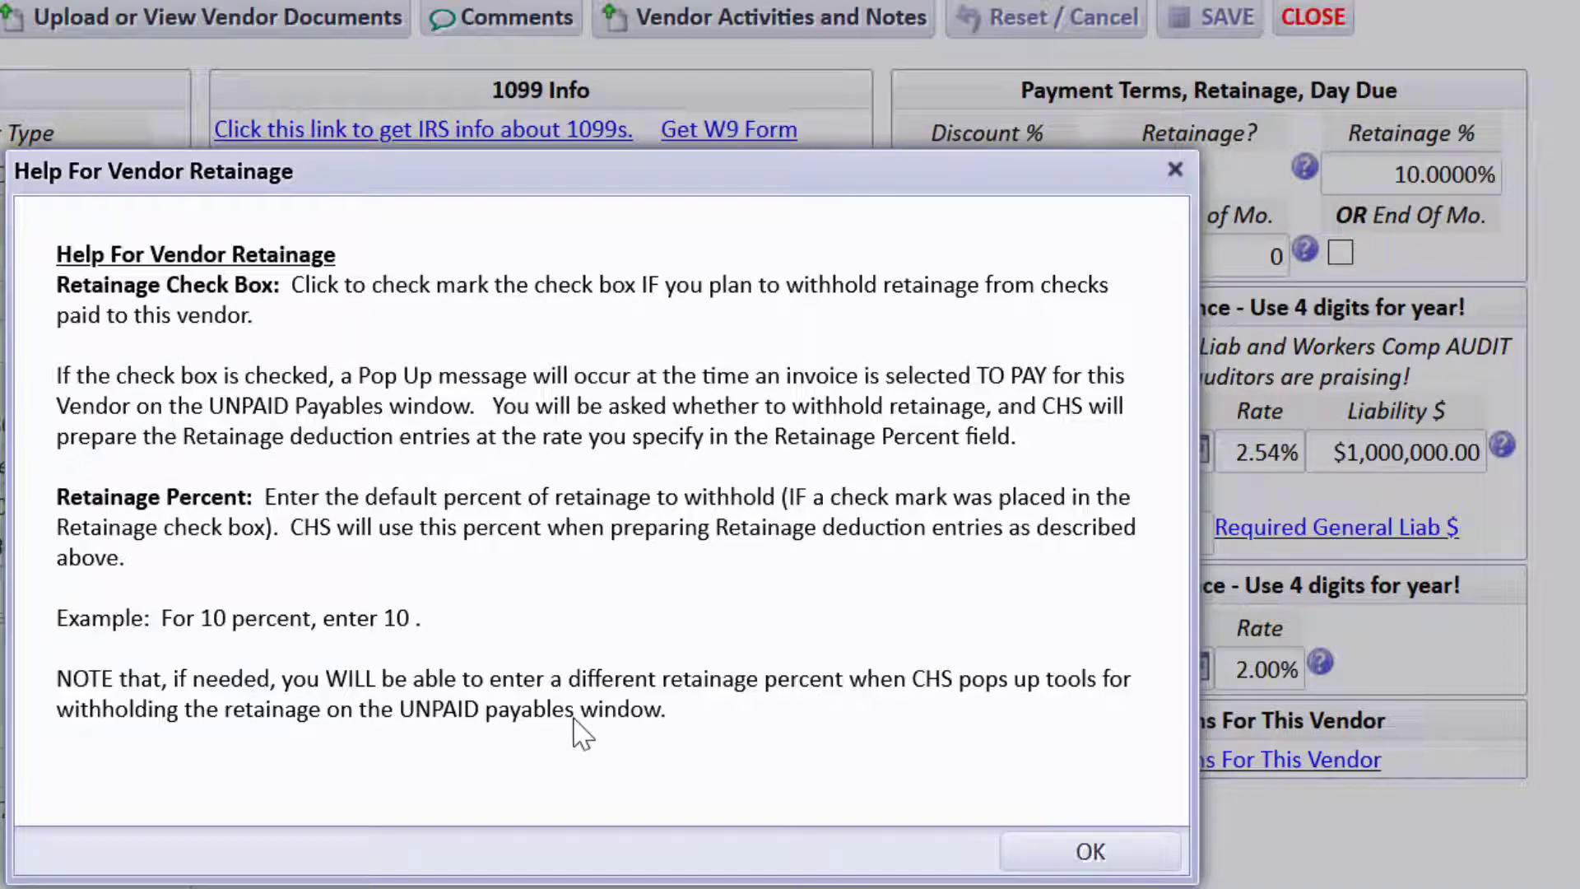
click(1114, 842)
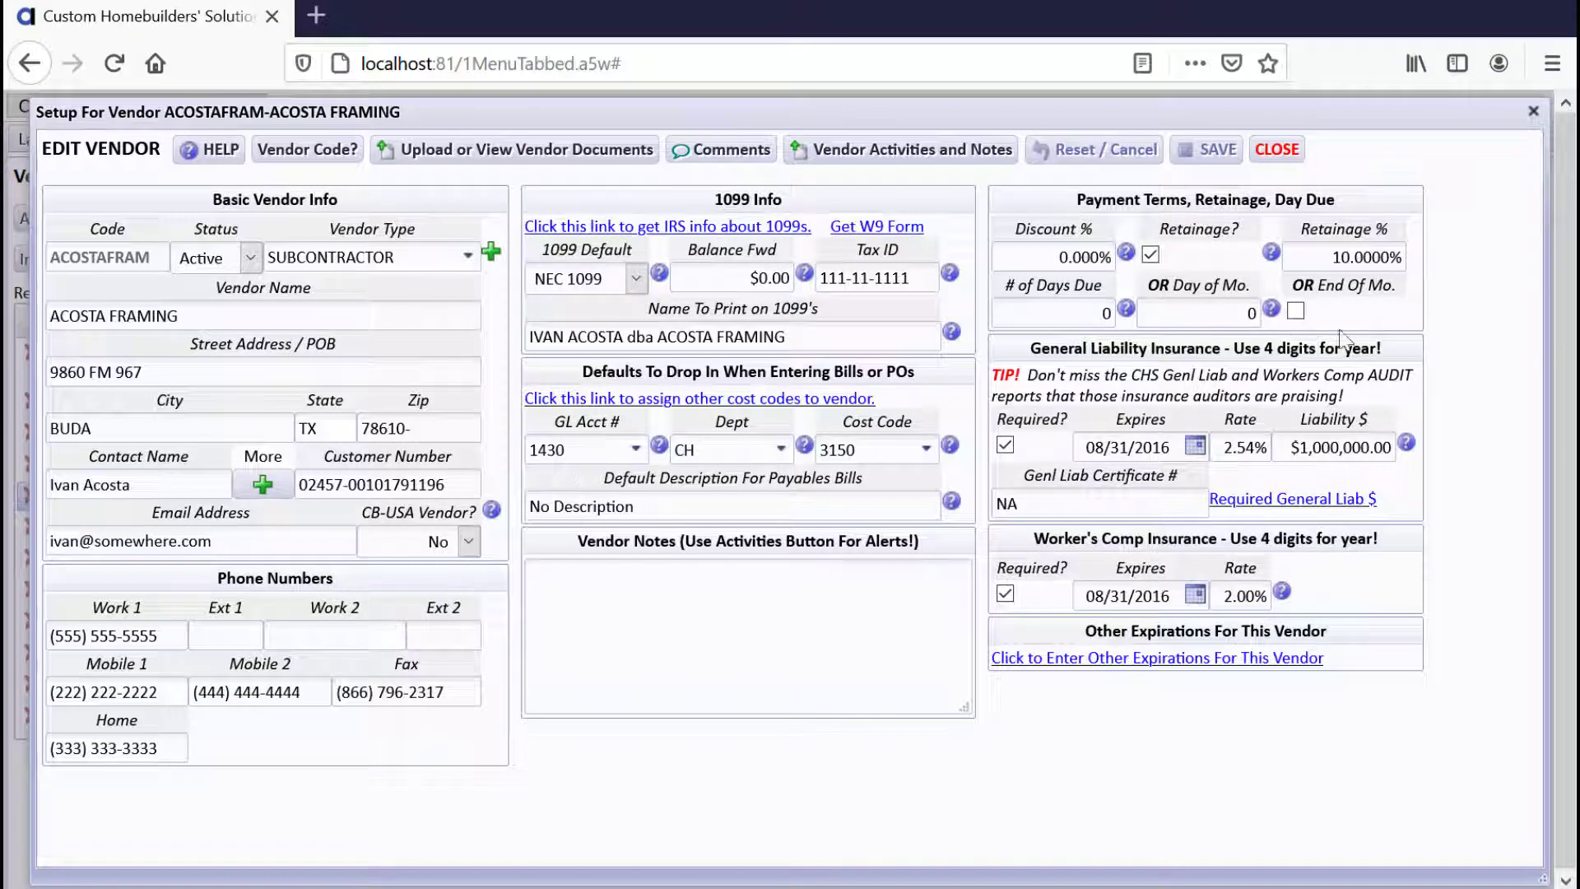
mouse_move(1323, 258)
click(1266, 151)
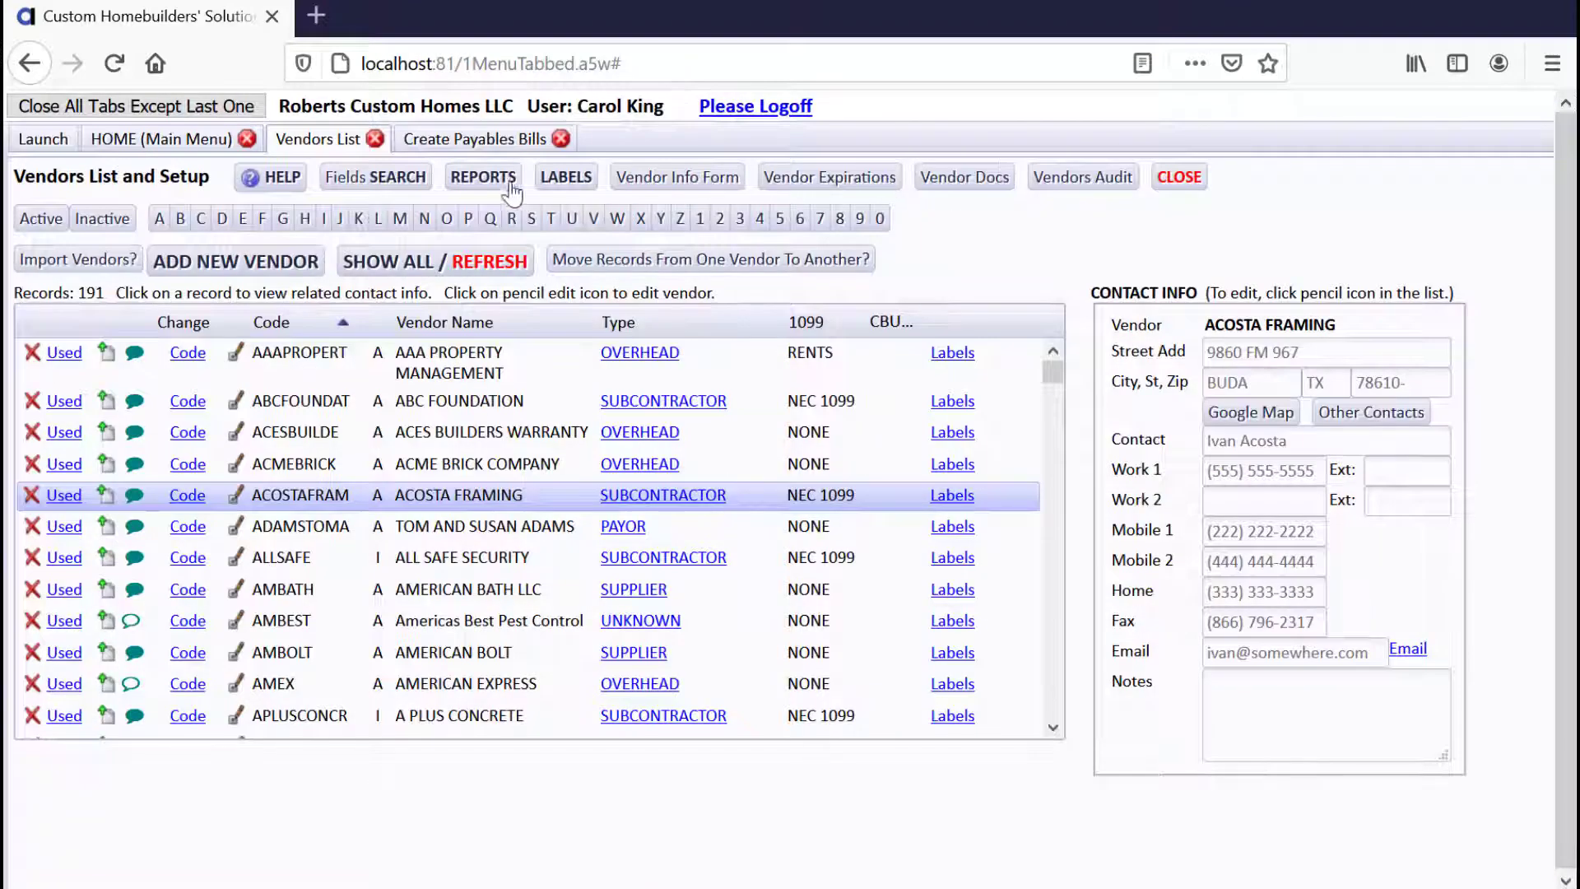
- Open the unpaid payables for vendor ACOSTAFRAM only
click(193, 148)
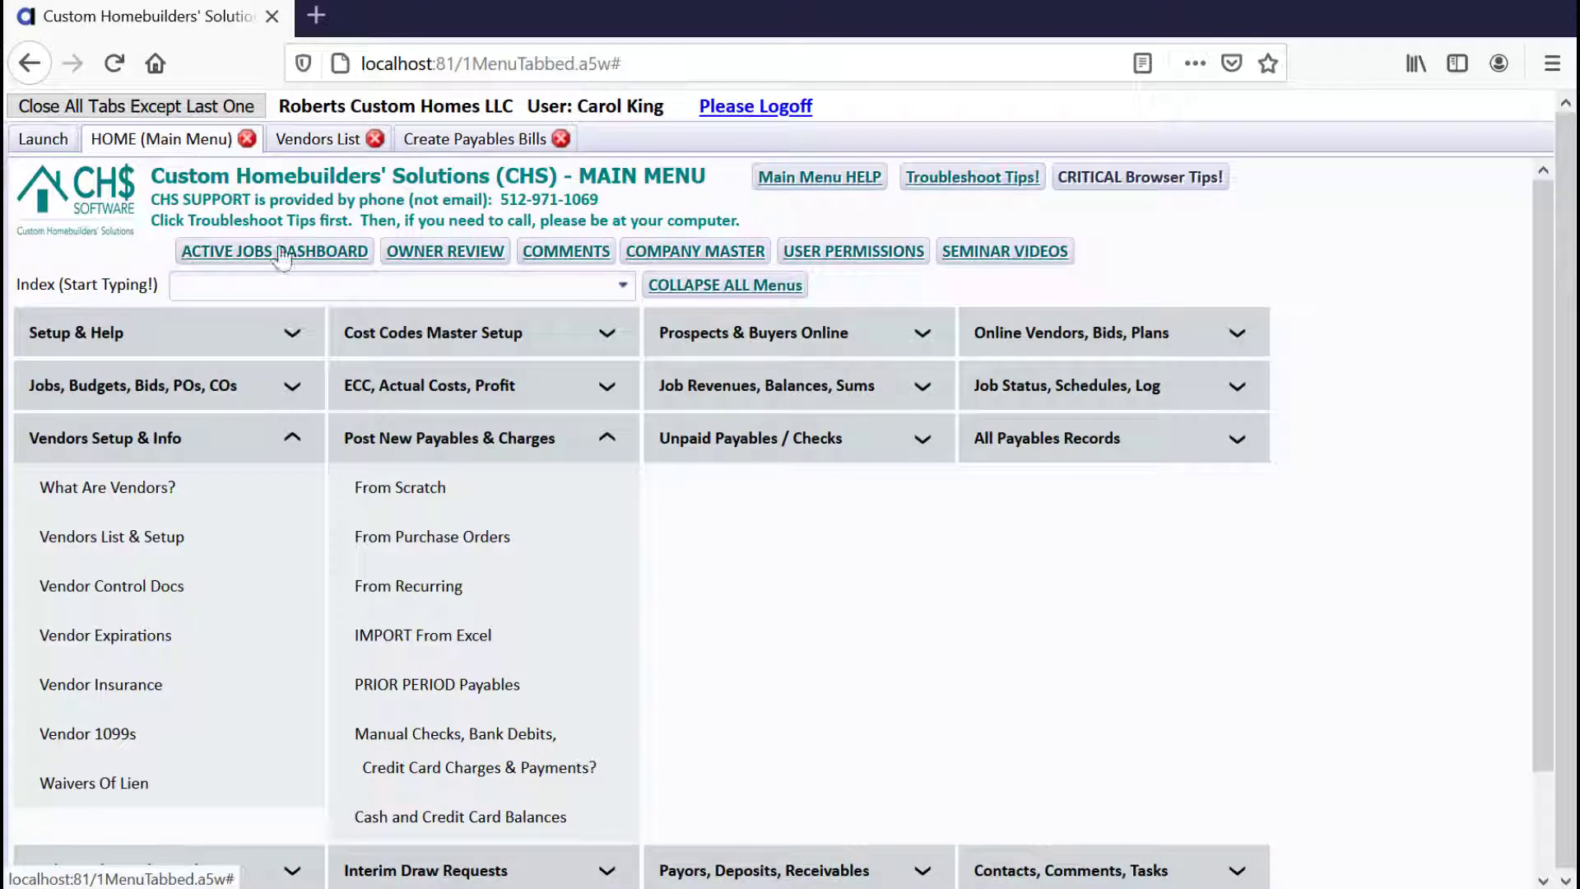
click(799, 452)
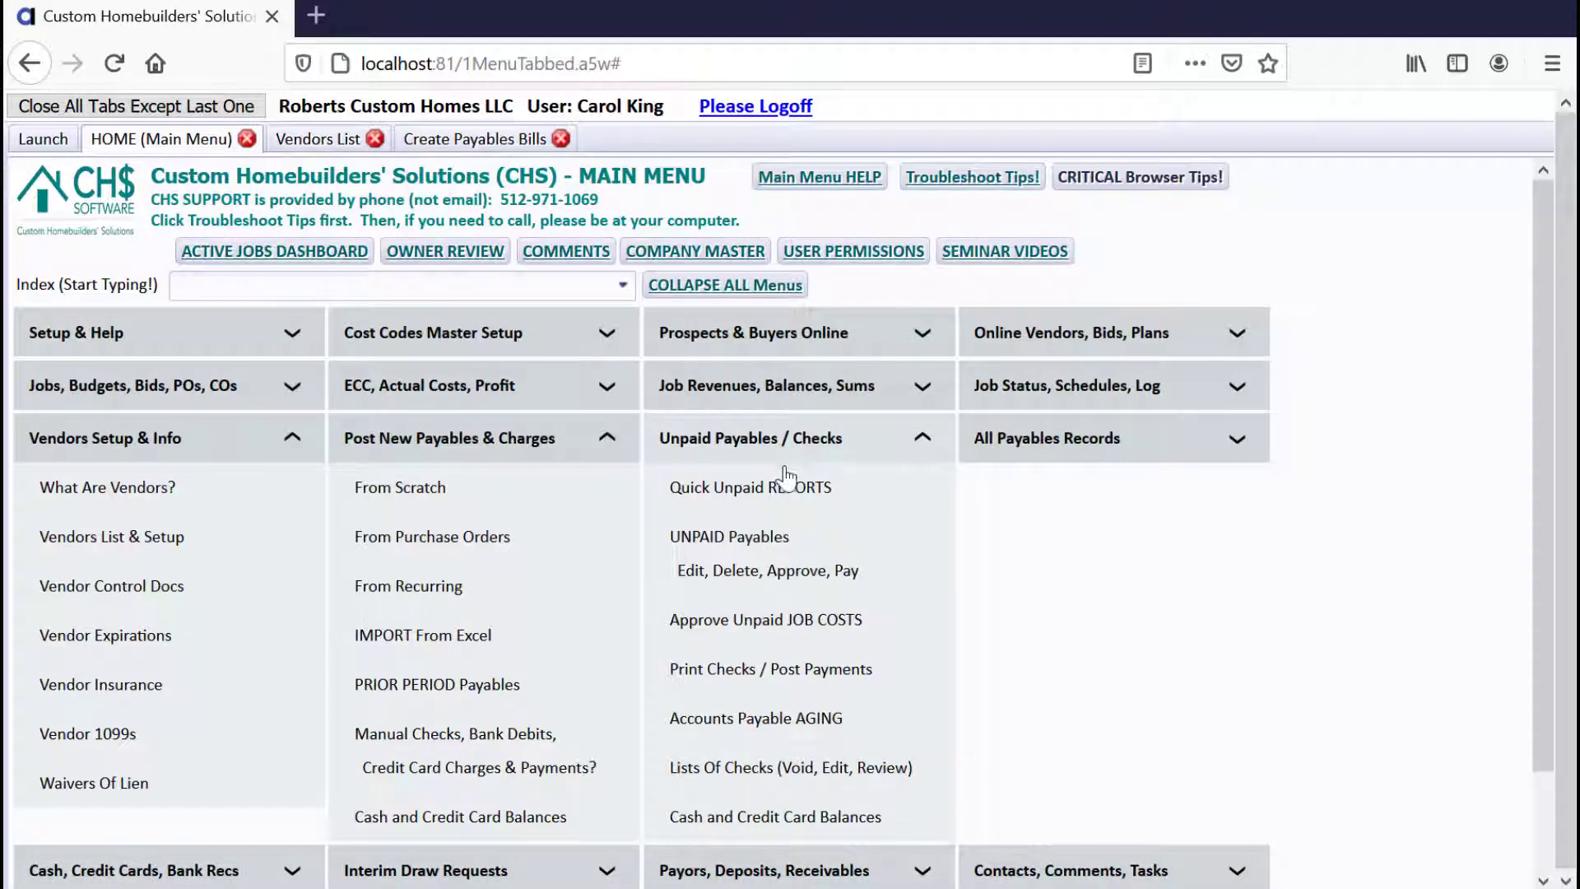
click(765, 540)
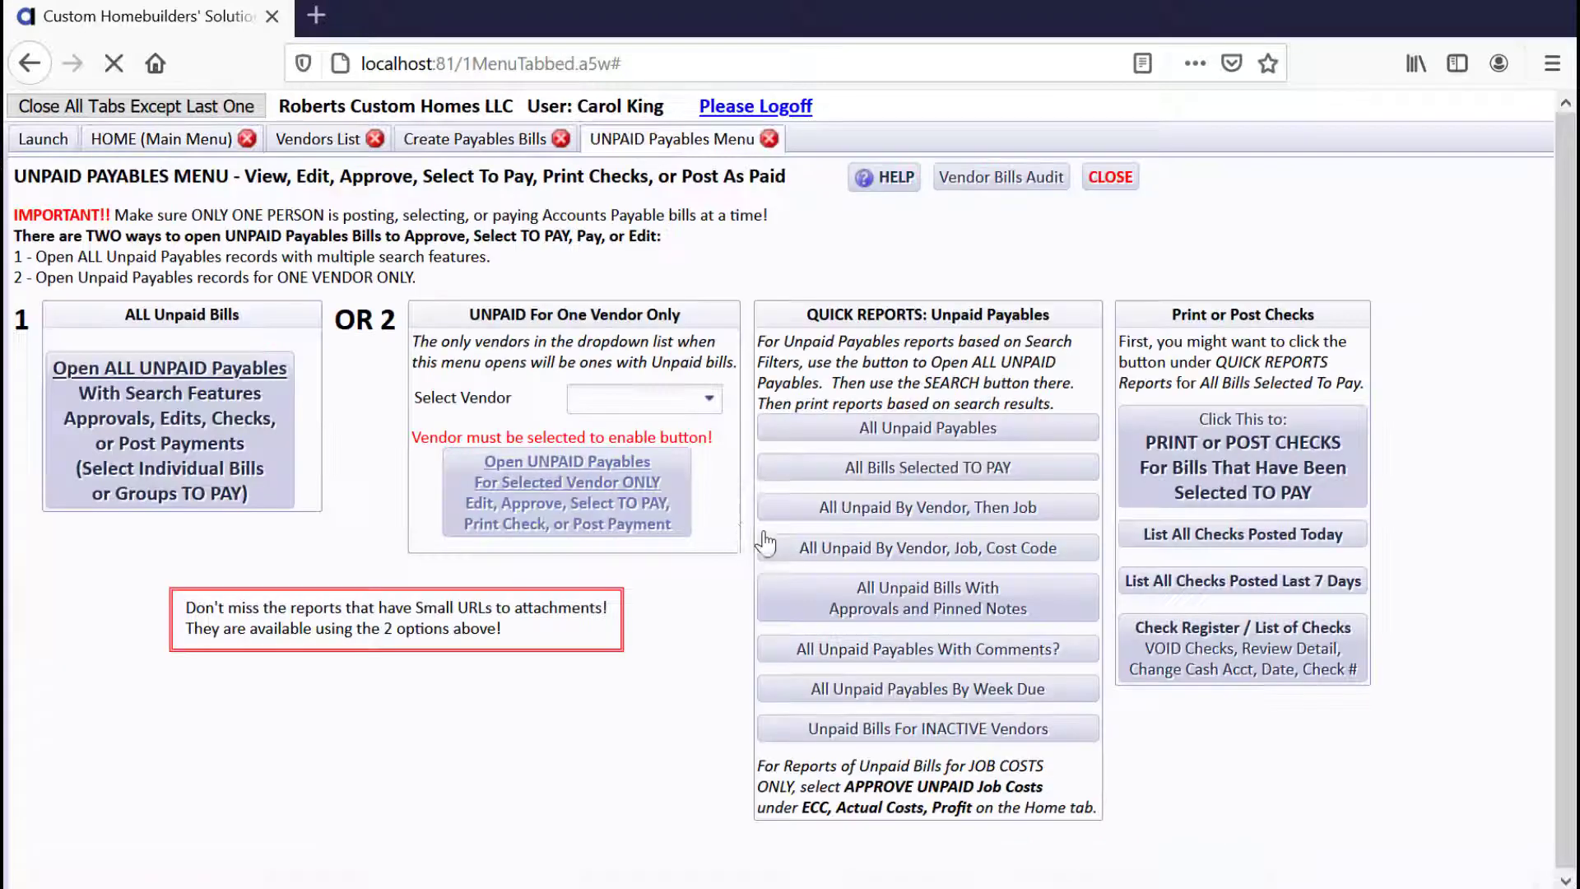
click(684, 387)
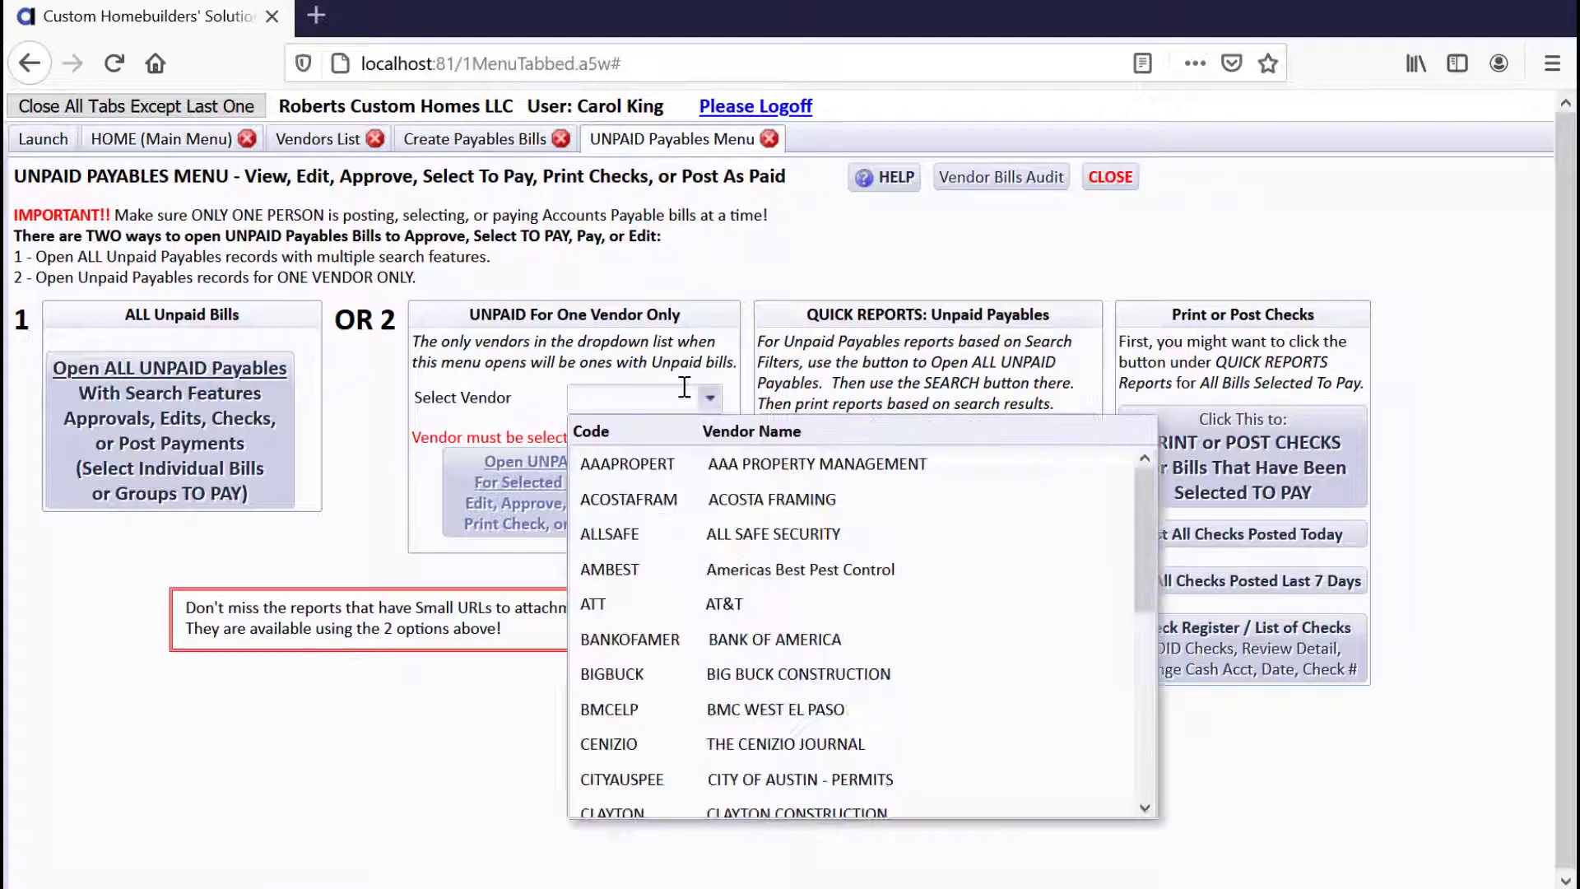
text(ac)
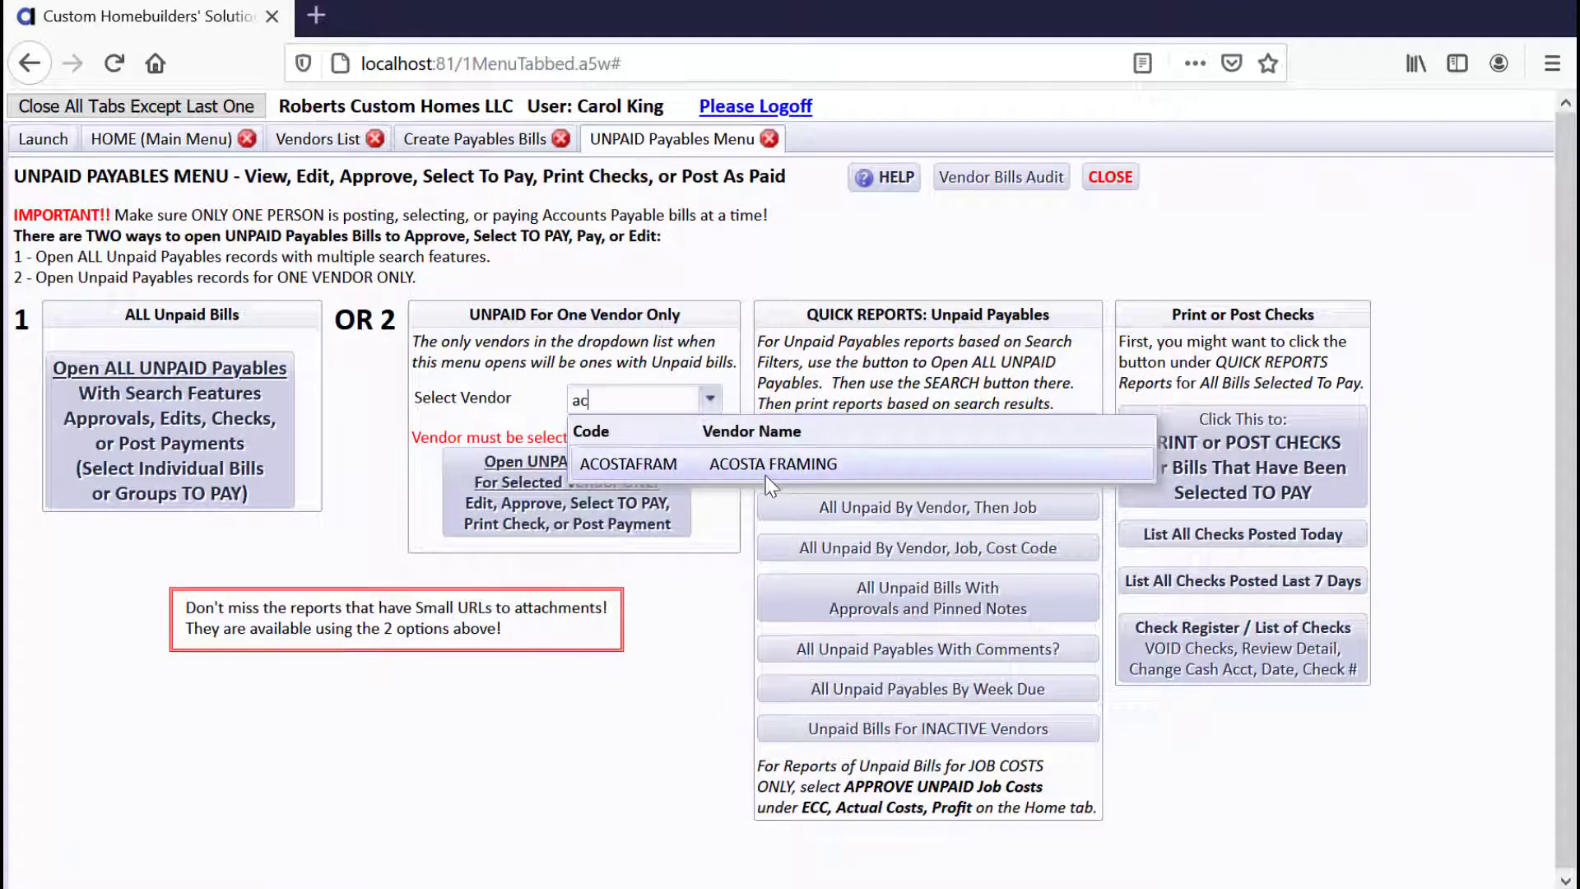
click(771, 467)
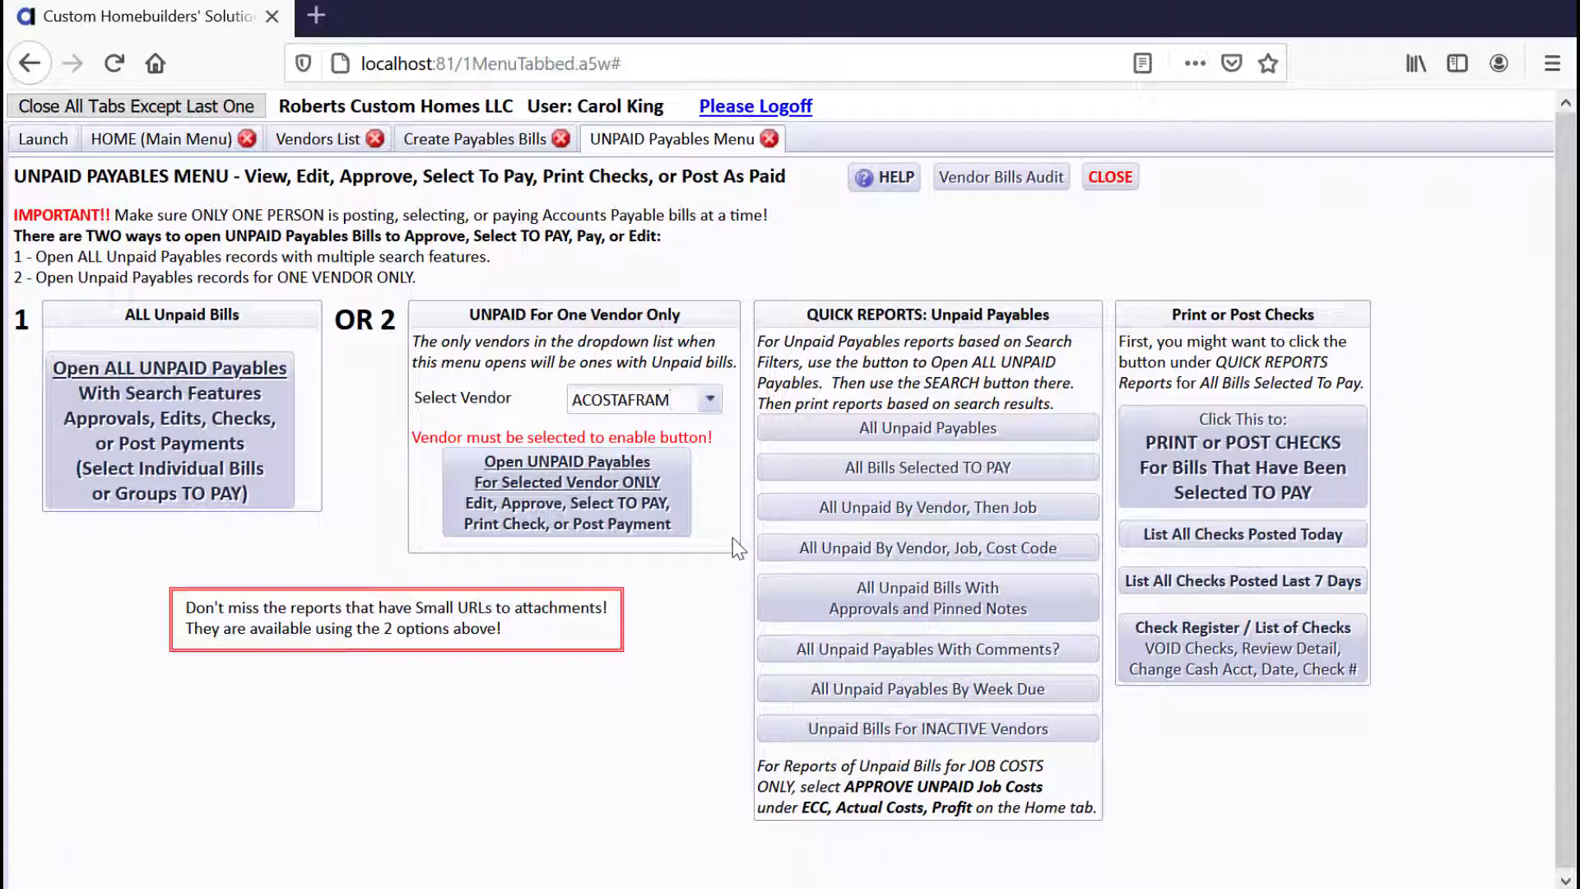
click(591, 503)
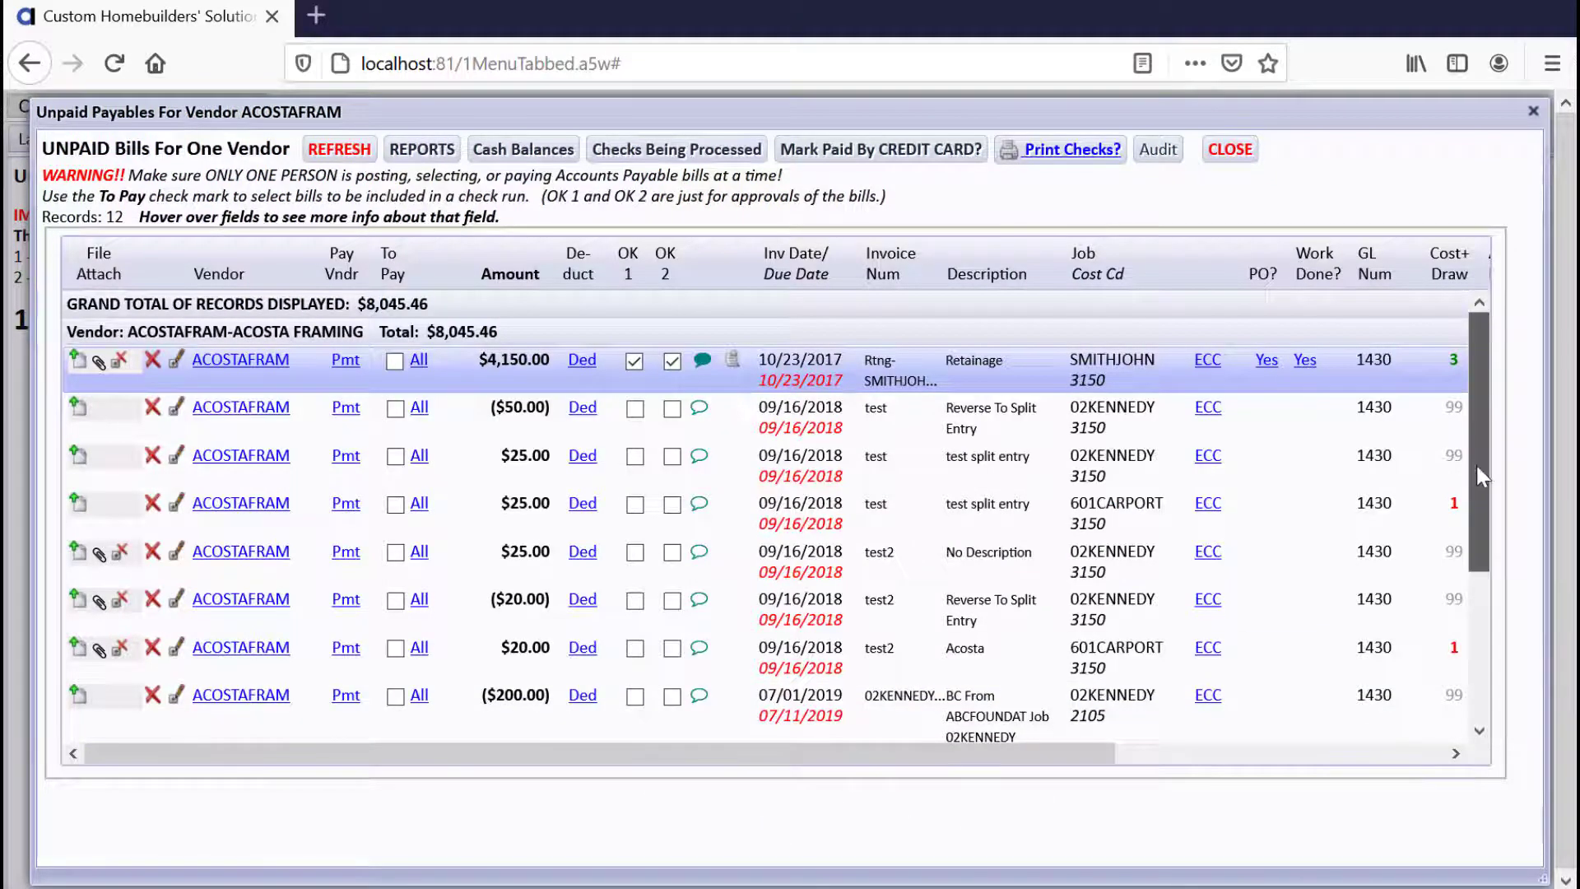
- Select the $4,000.00 Acosta Framing Labor bill to pay and post its 10% retainage deduction to GL account 1430
scroll(1476, 466, down, 5)
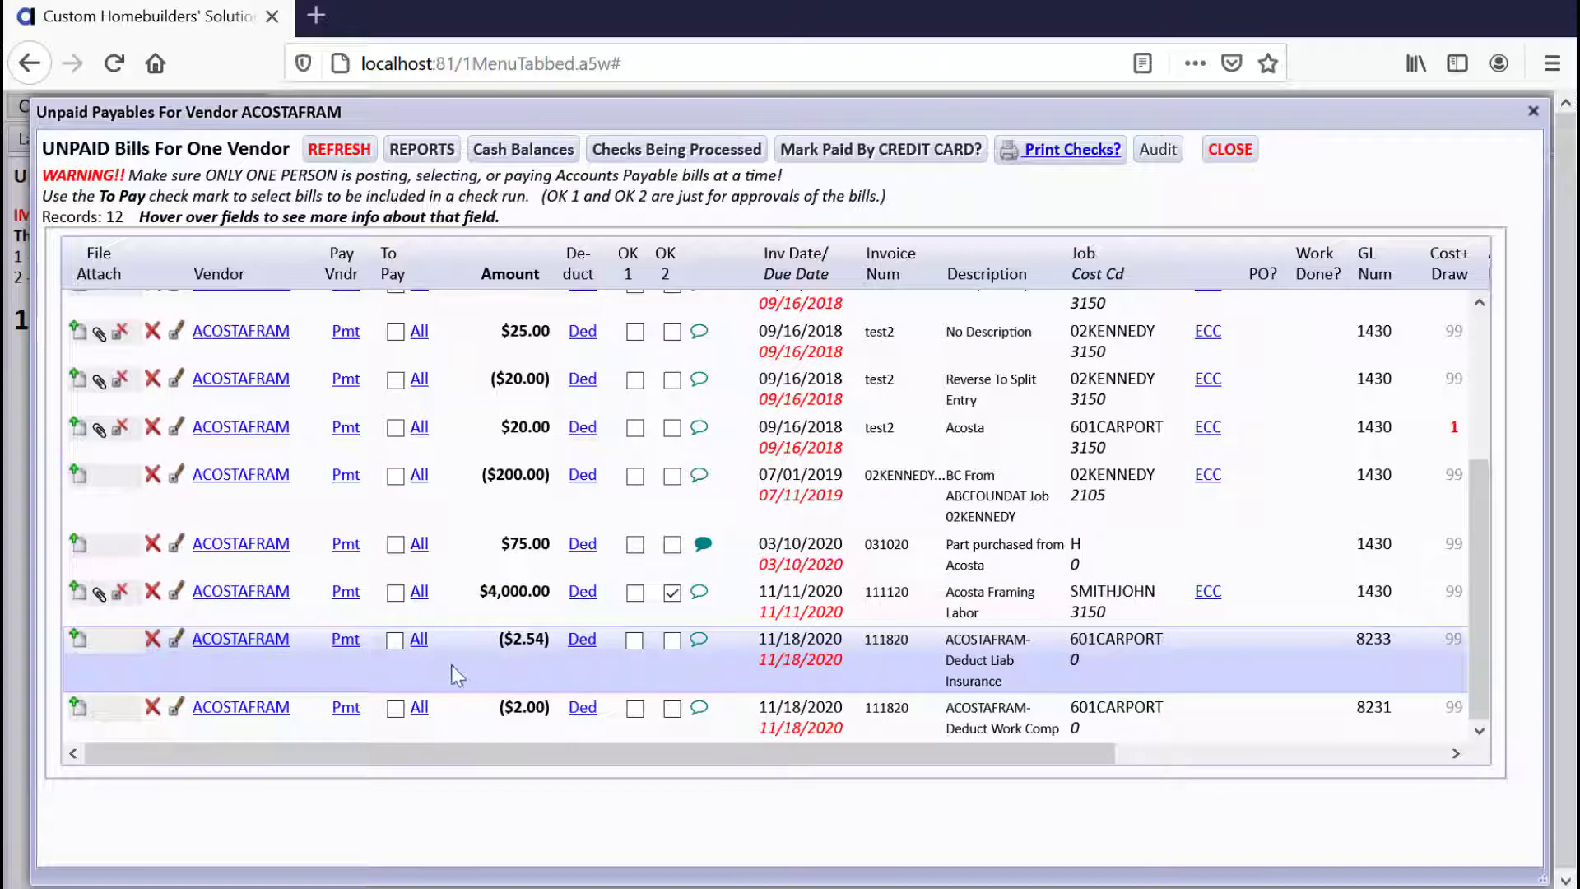
click(394, 592)
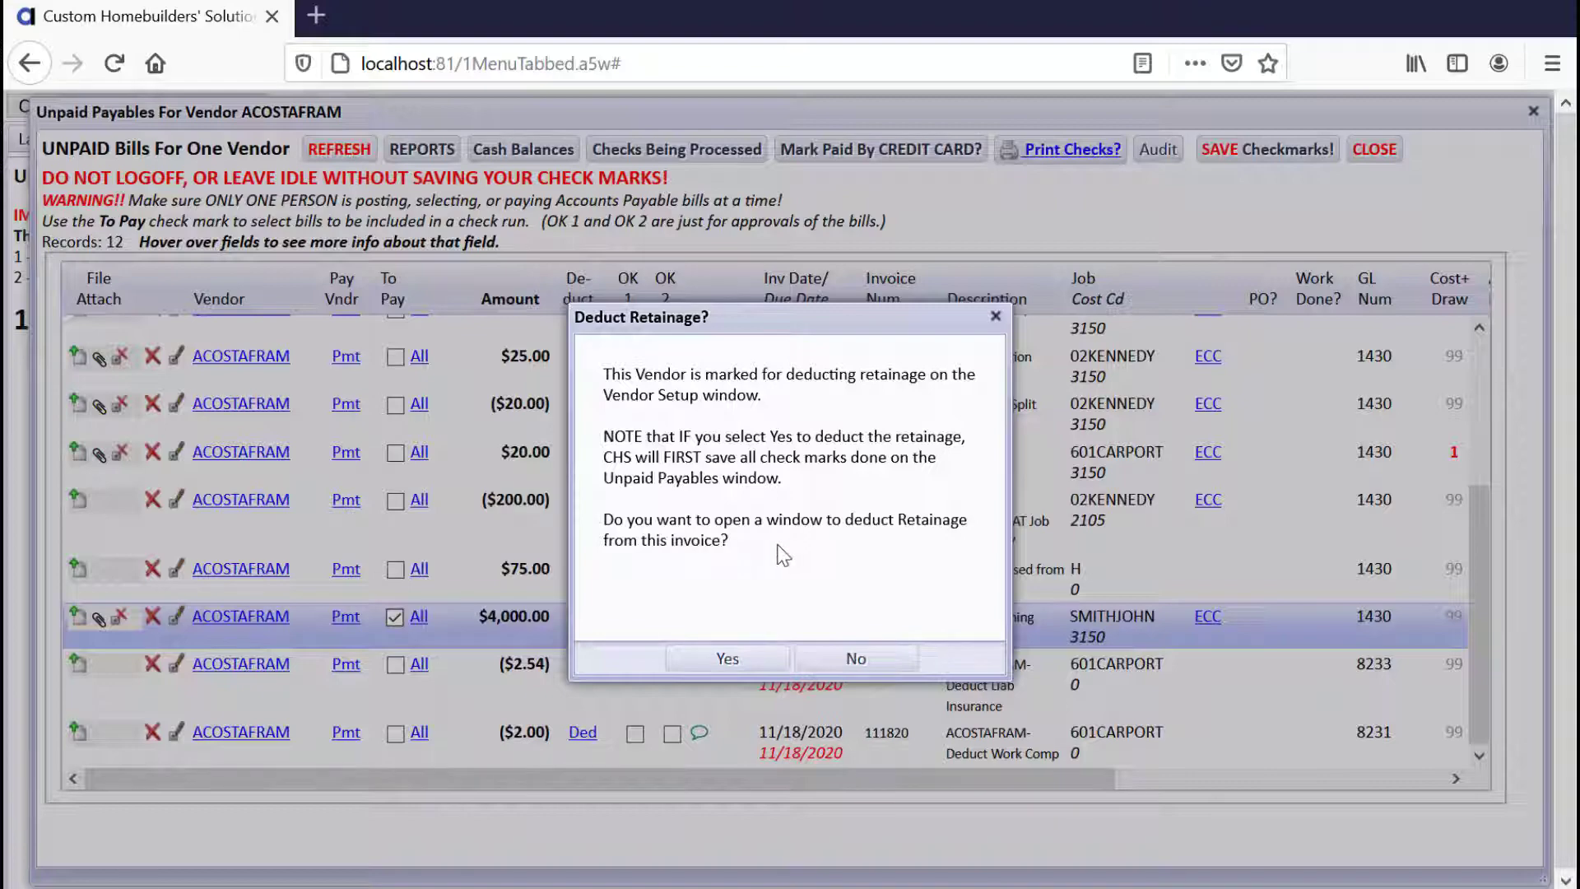
click(727, 658)
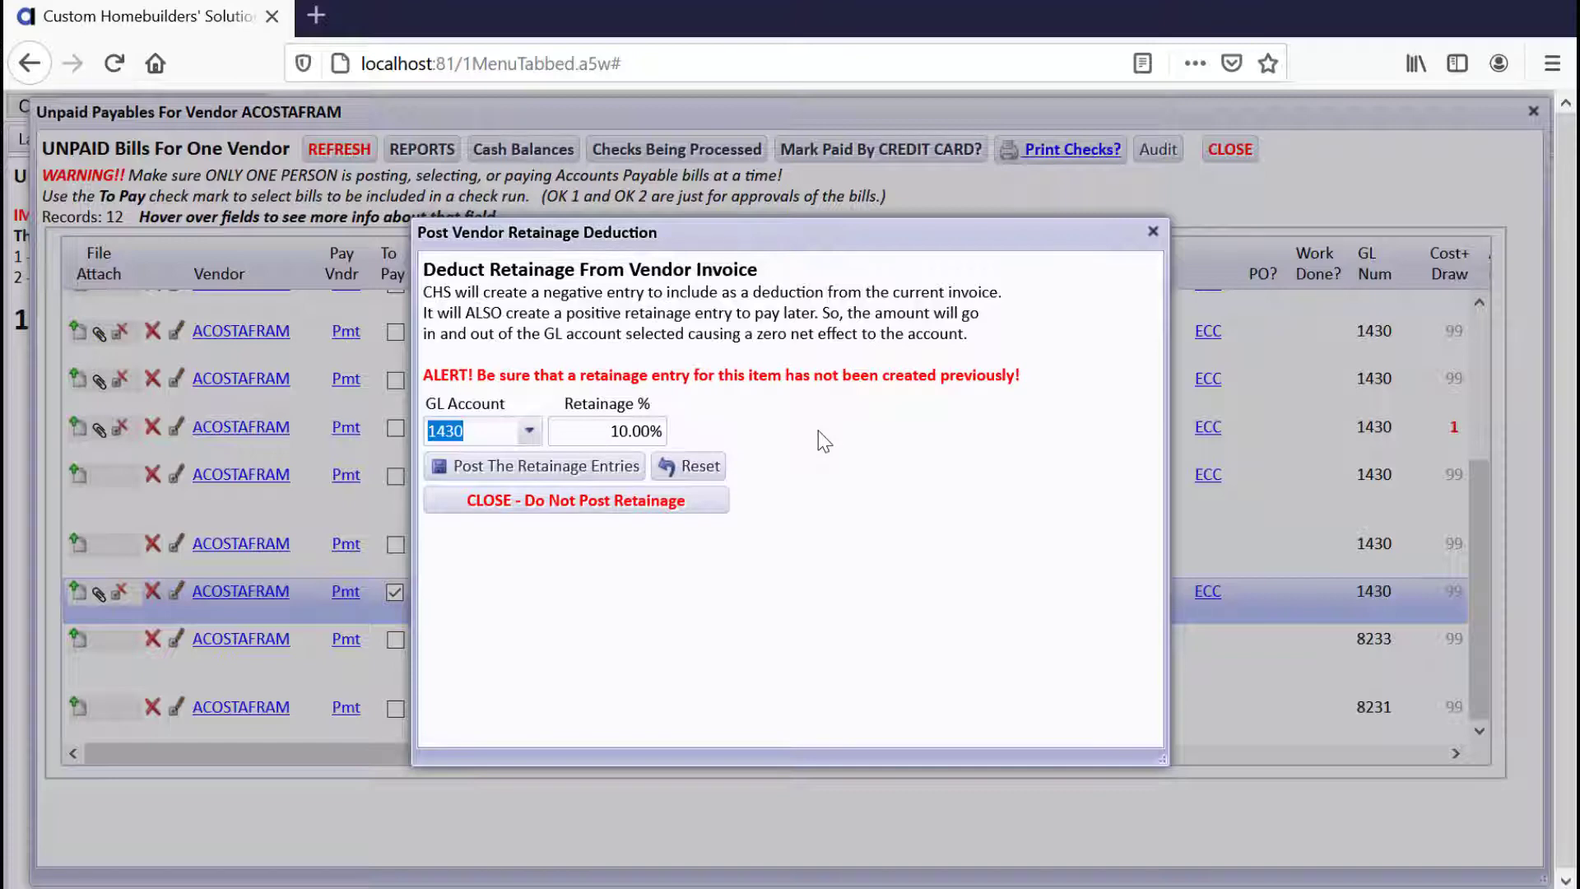
click(547, 466)
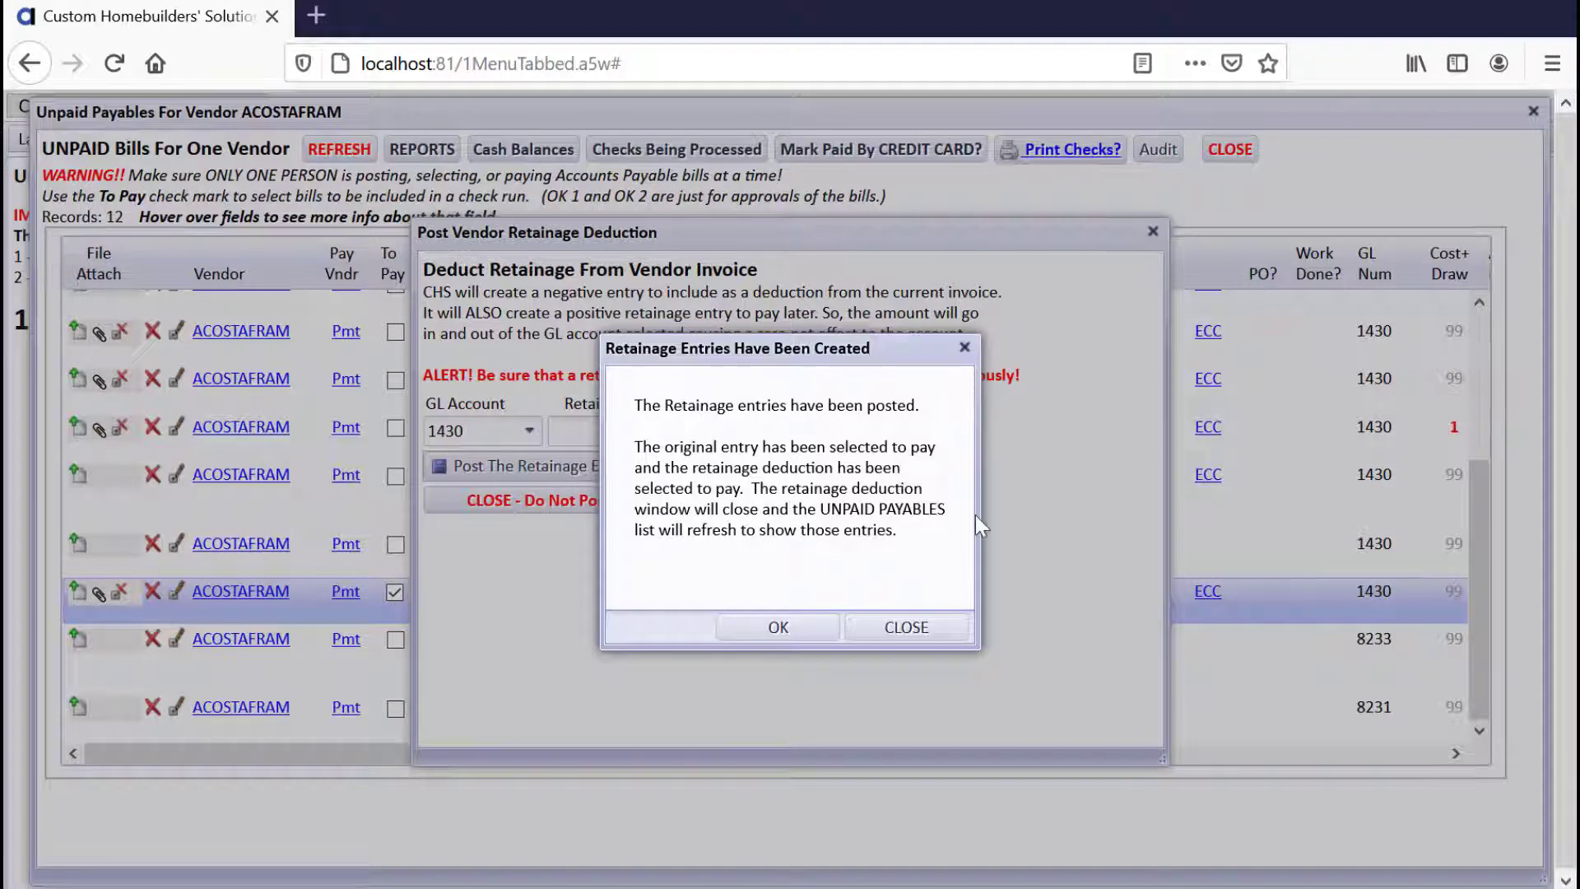
click(810, 630)
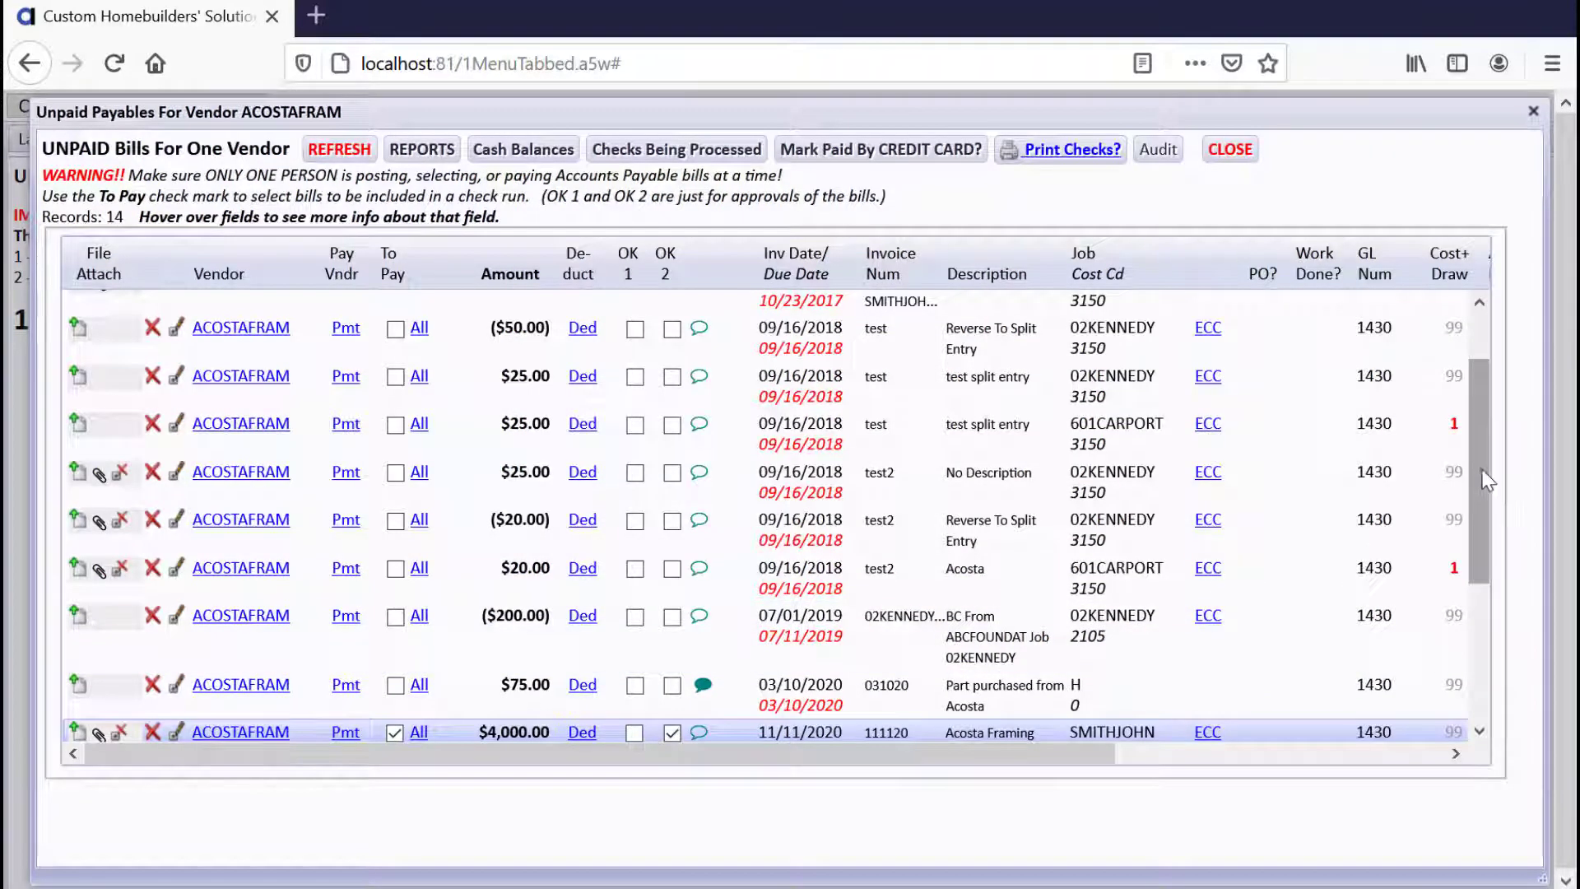
- Examine the retainage deduction and retainage entries for invoice 111120 among ACOSTAFRAM's unpaid bills, and close the list
drag(1488, 480, 1479, 615)
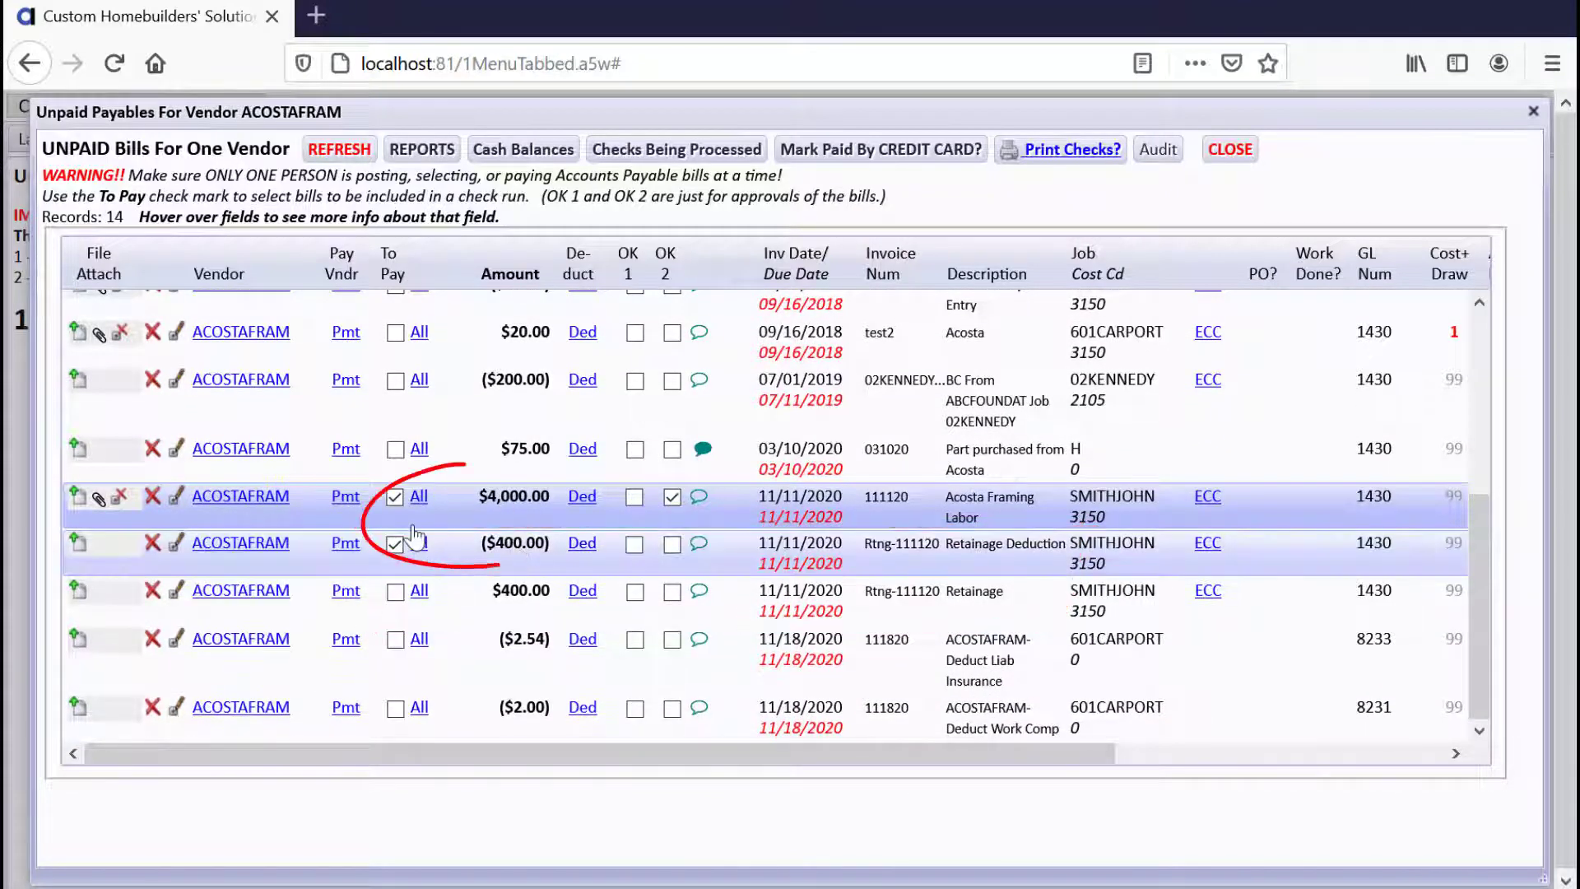
click(395, 496)
click(395, 497)
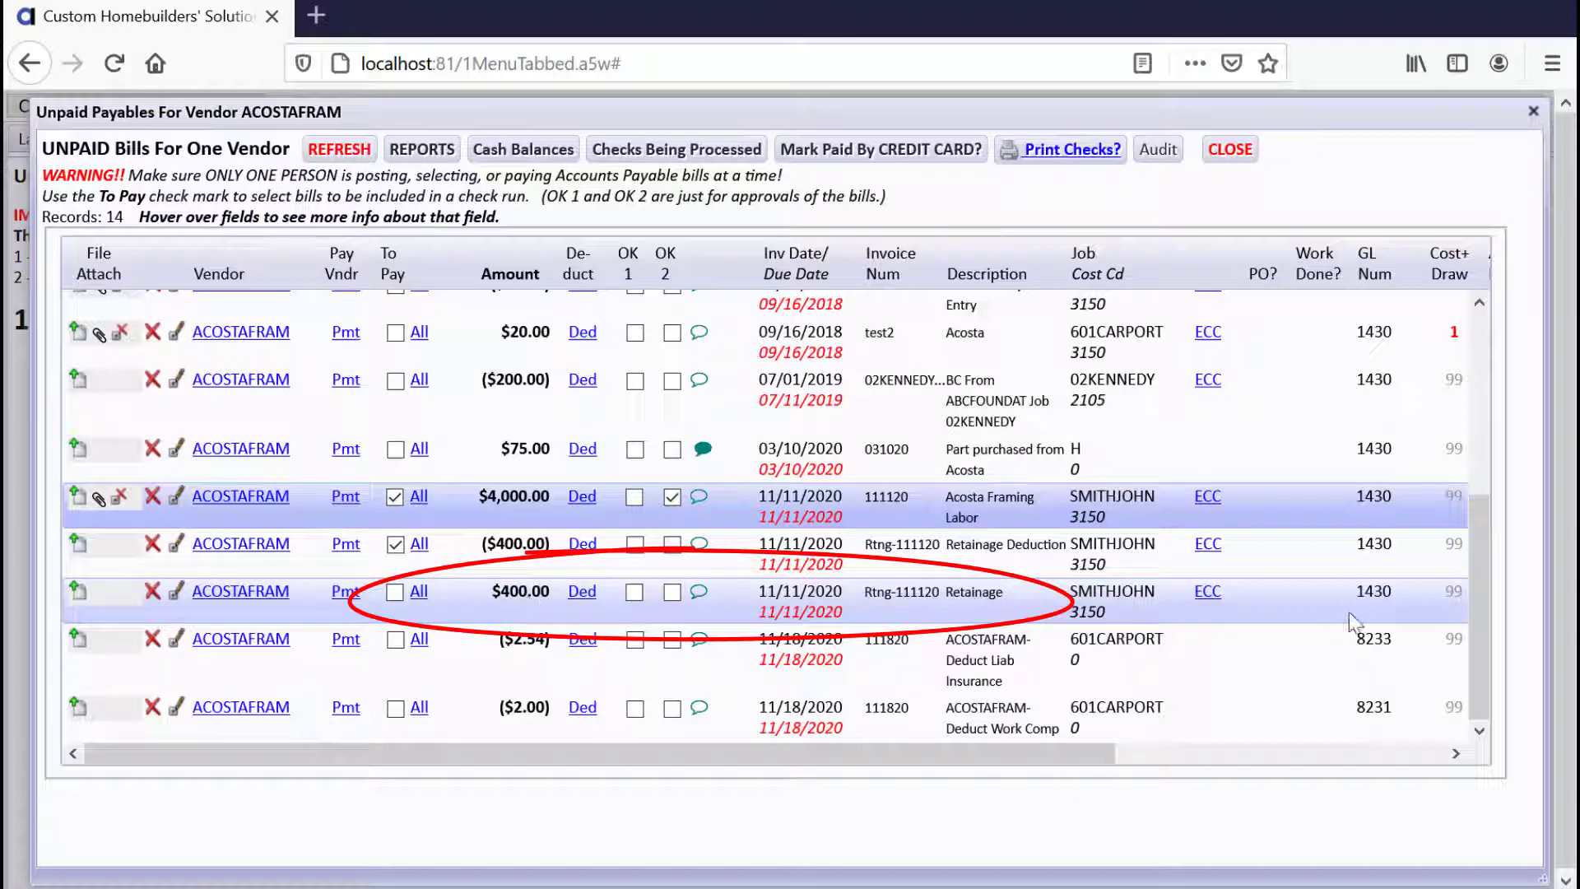
scroll(1475, 550, up, 5)
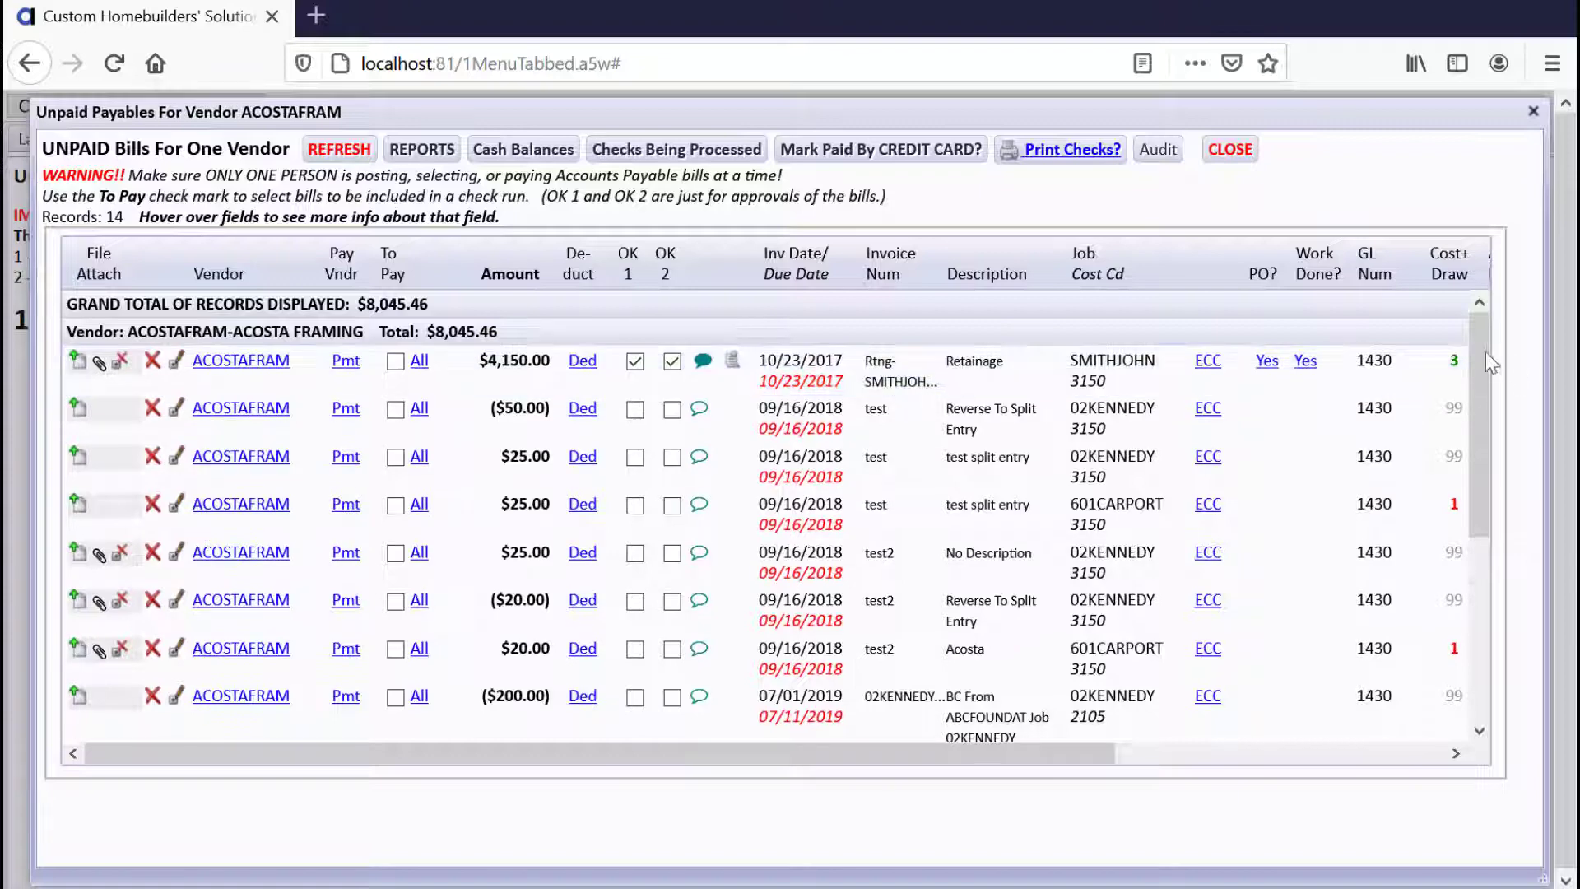
drag(1484, 351, 1501, 592)
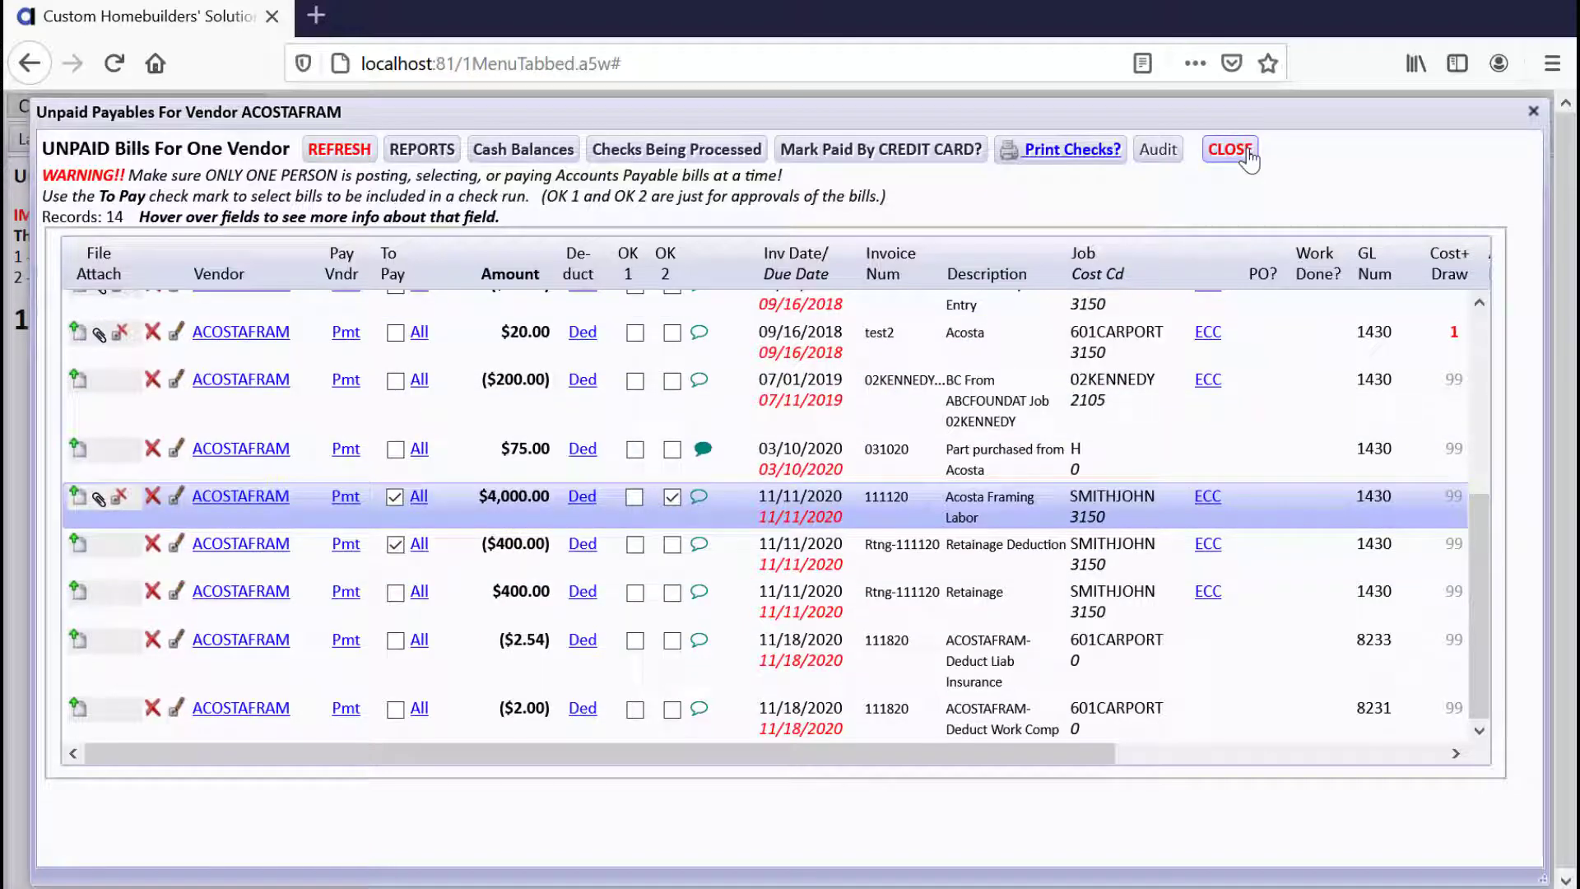
click(1246, 155)
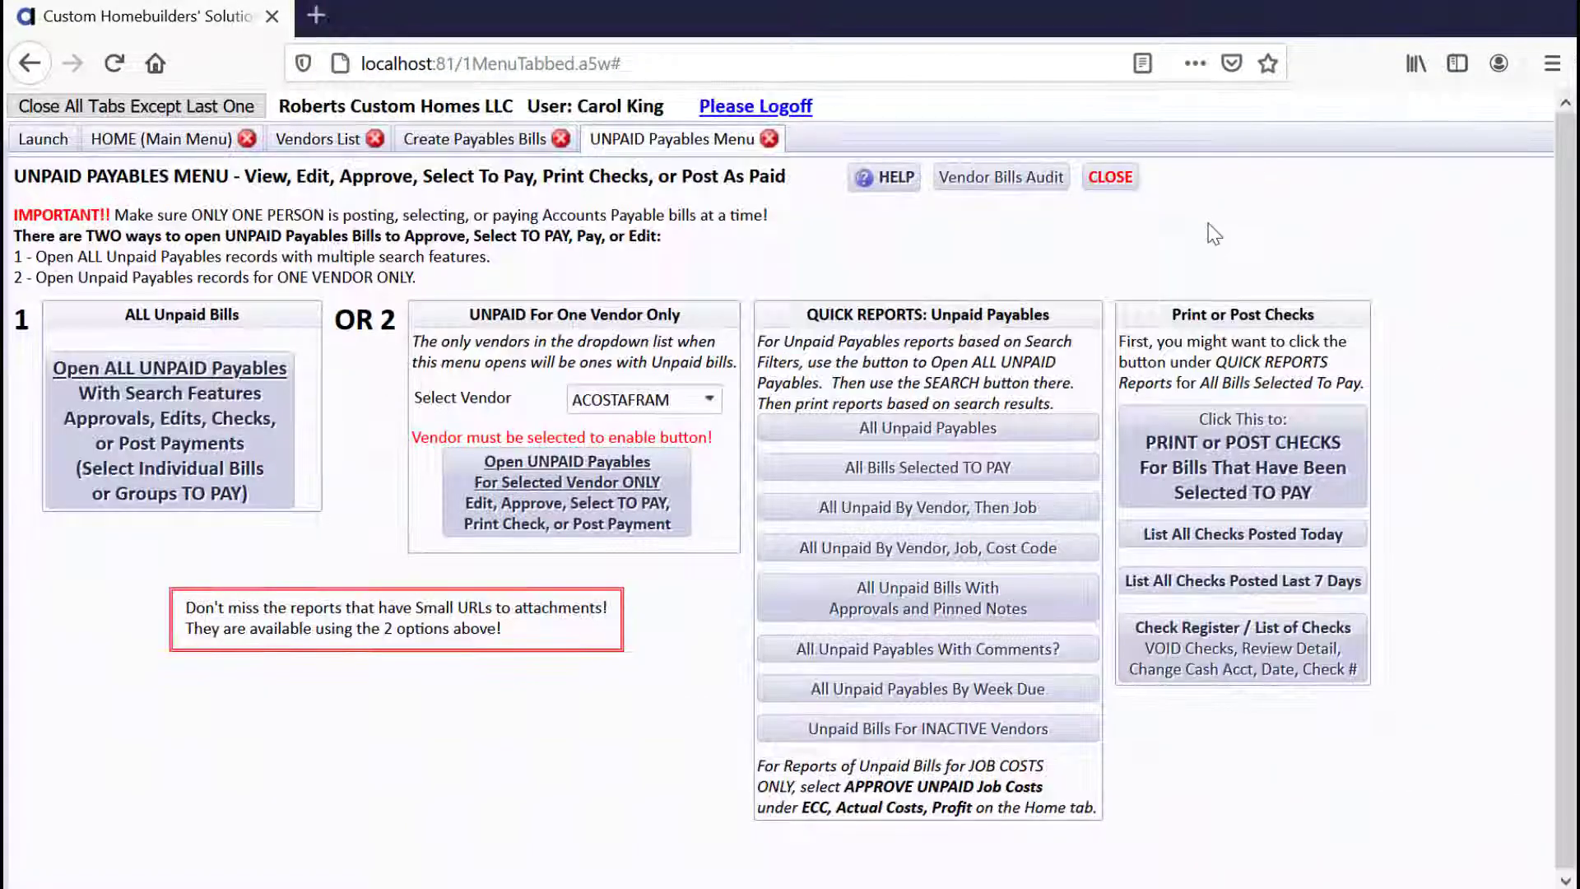
- Return to the vendors list and reopen ACOSTA FRAMING's vendor setup
click(347, 145)
double_click(1043, 454)
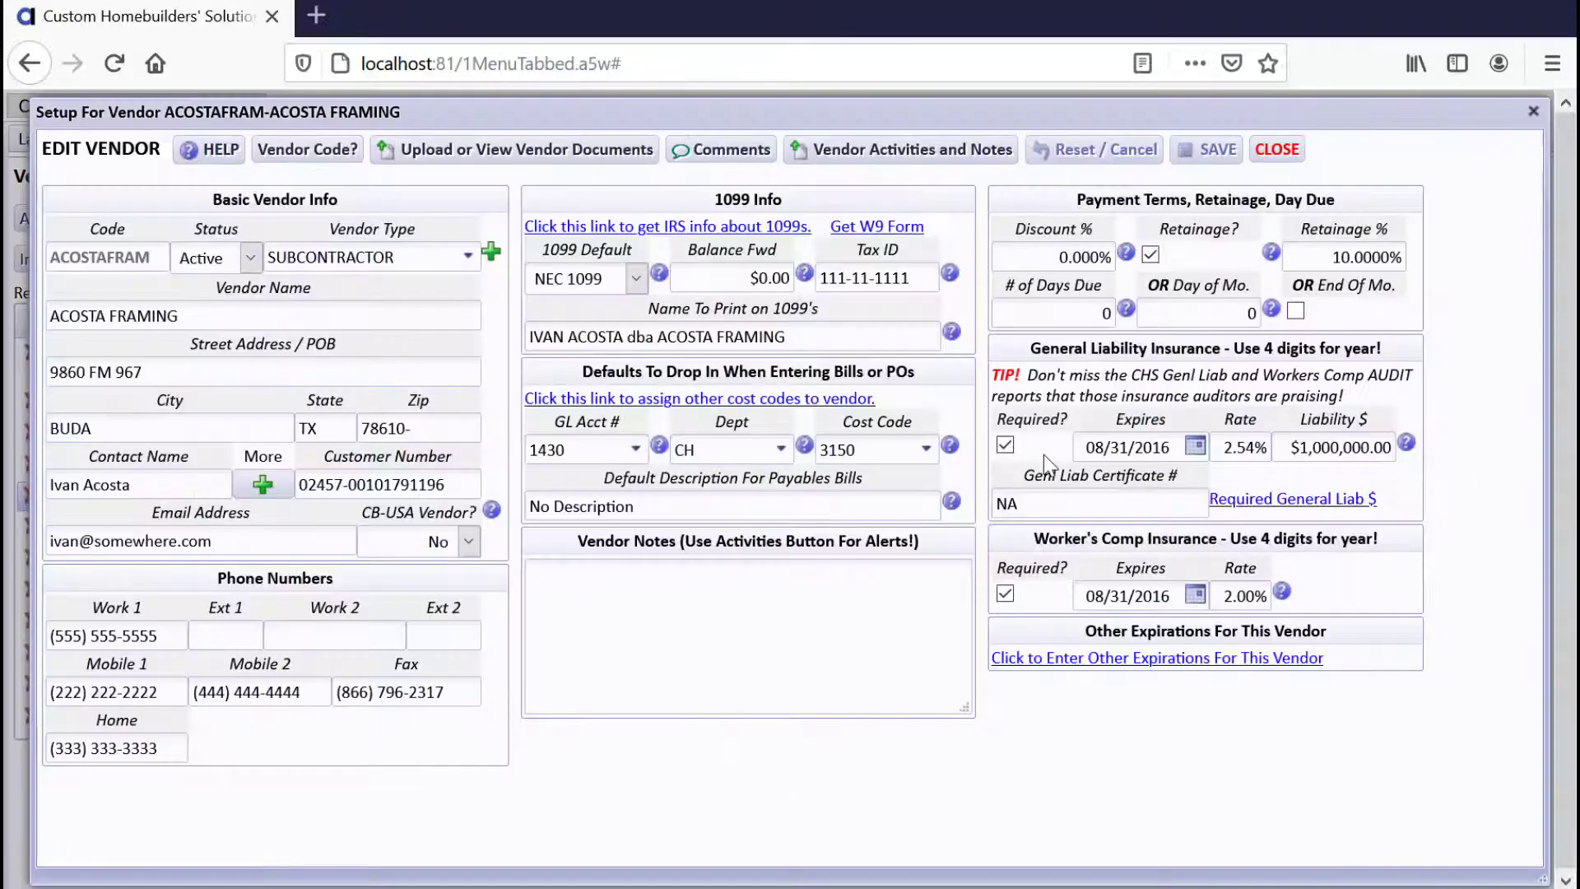